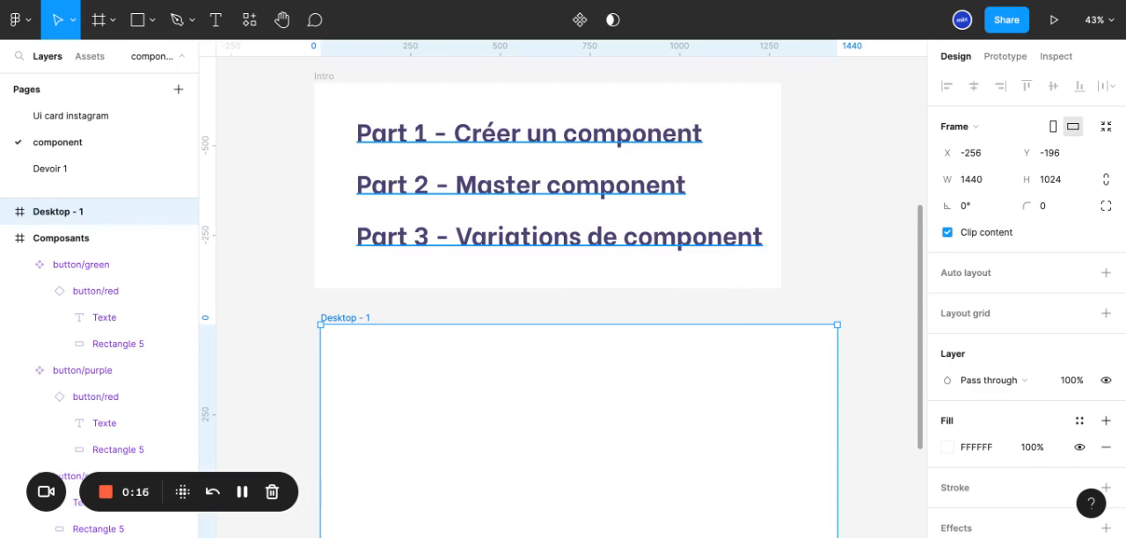
Draw a rectangle about 555 × 219 in the upper part of the Desktop - 1 frame
scroll(851, 238, "up", 1)
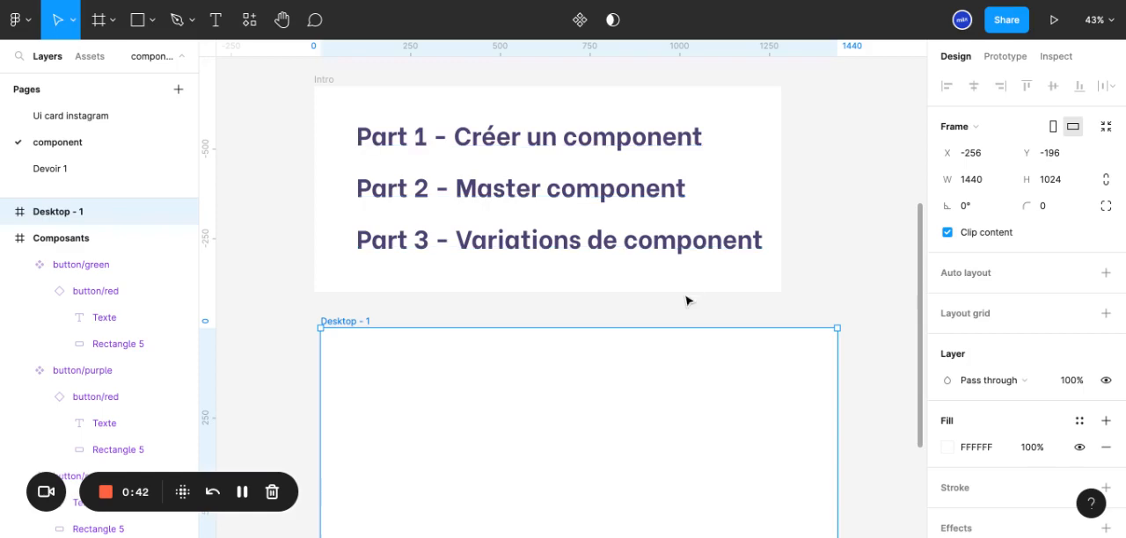
scroll(684, 299, "down", 1)
scroll(672, 297, "down", 4)
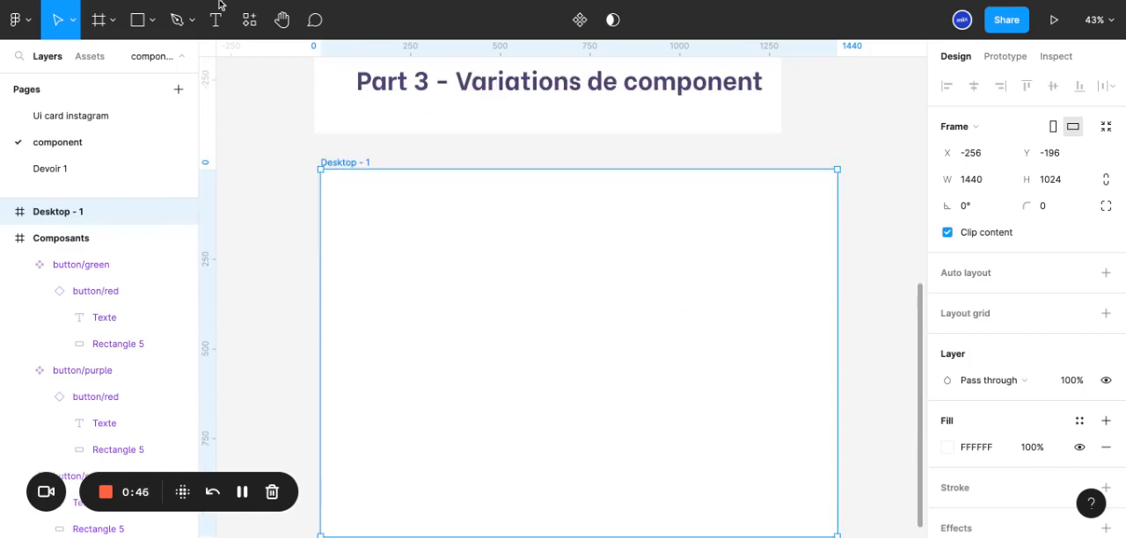
left_click(152, 19)
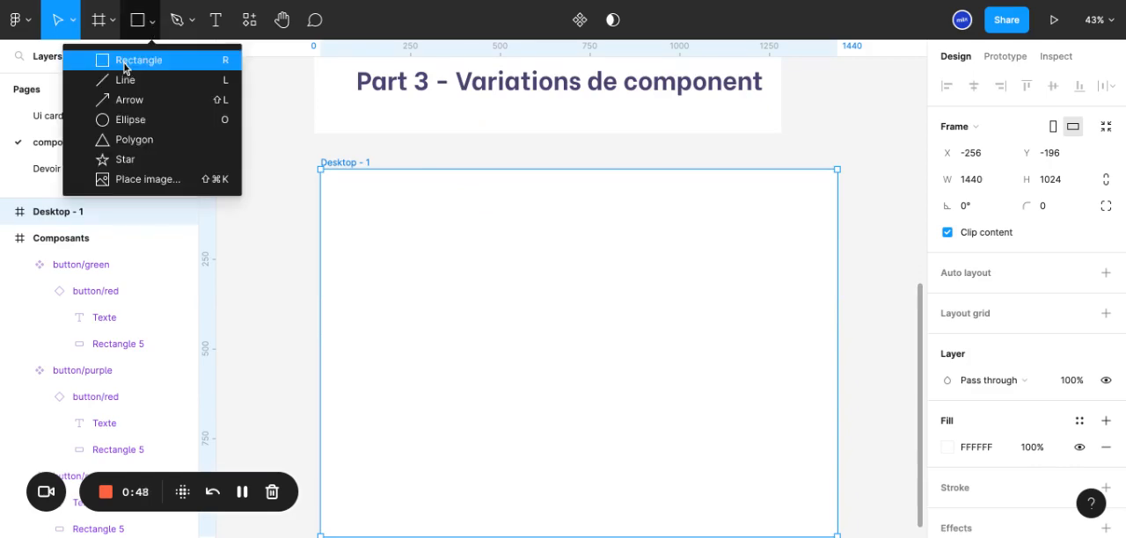
left_click(128, 61)
mouse_move(386, 225)
left_mouse_down()
mouse_move(454, 263)
mouse_move(584, 302)
left_mouse_up()
key("Escape")
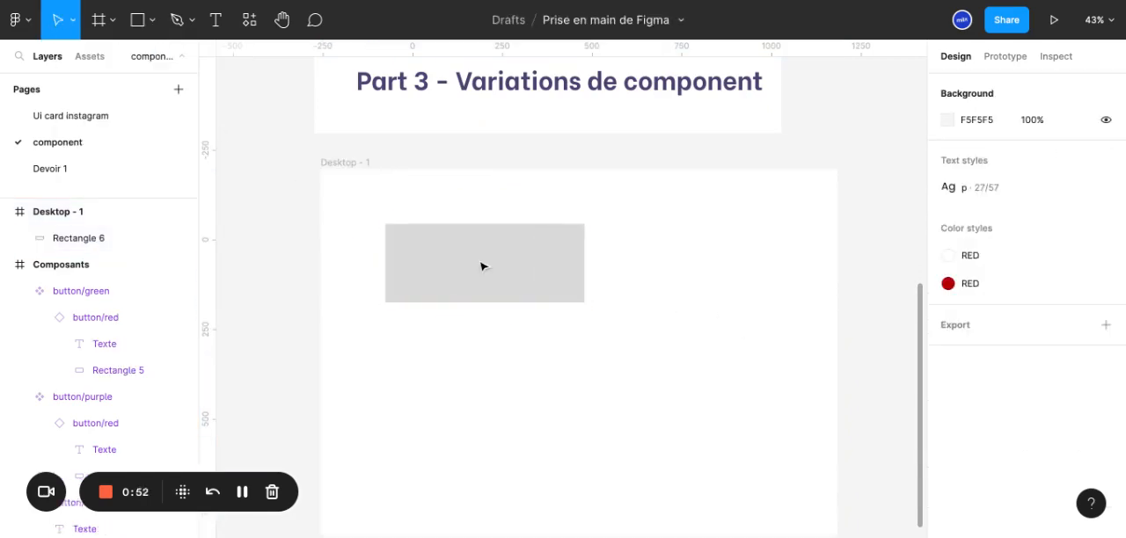
left_click(489, 270)
key("t")
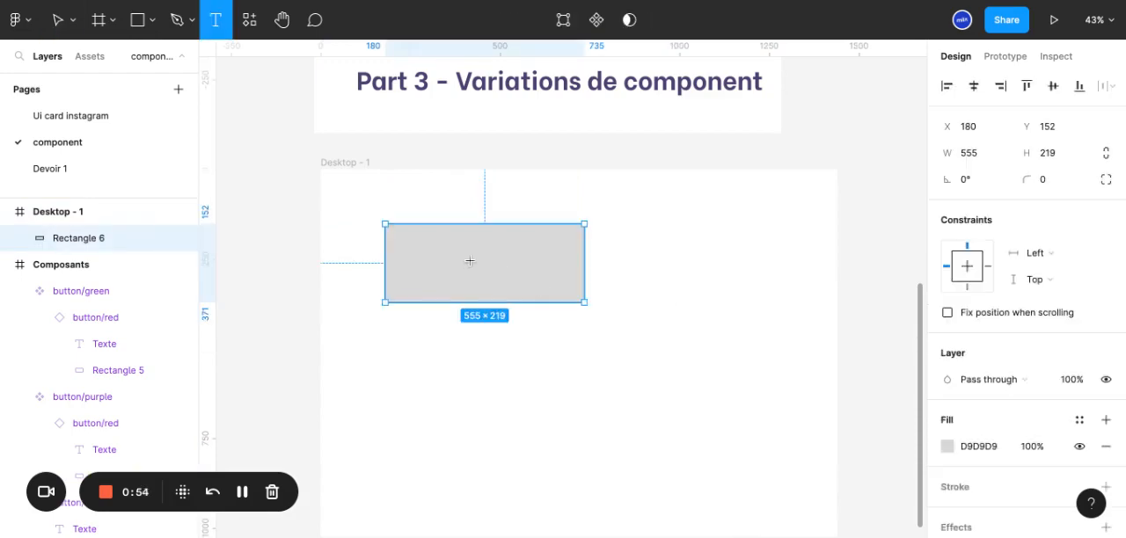
left_click(469, 262)
type("Text")
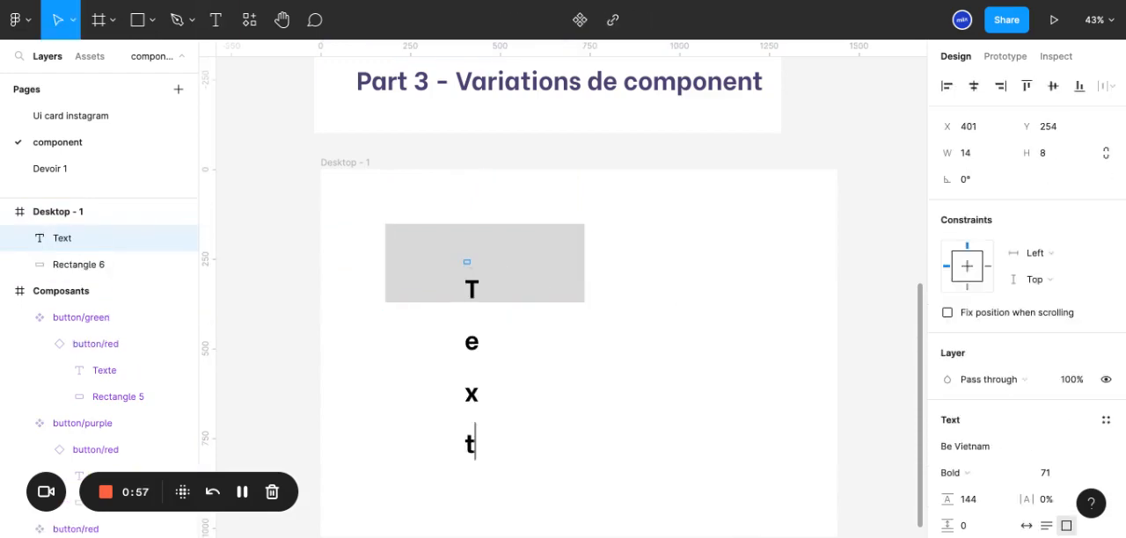
key("Escape")
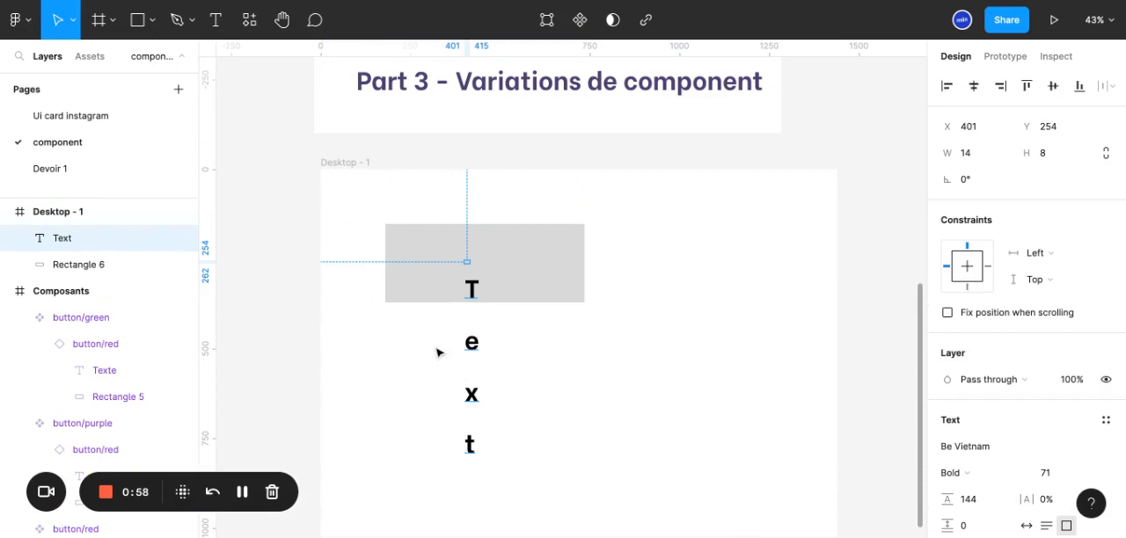
key("Delete")
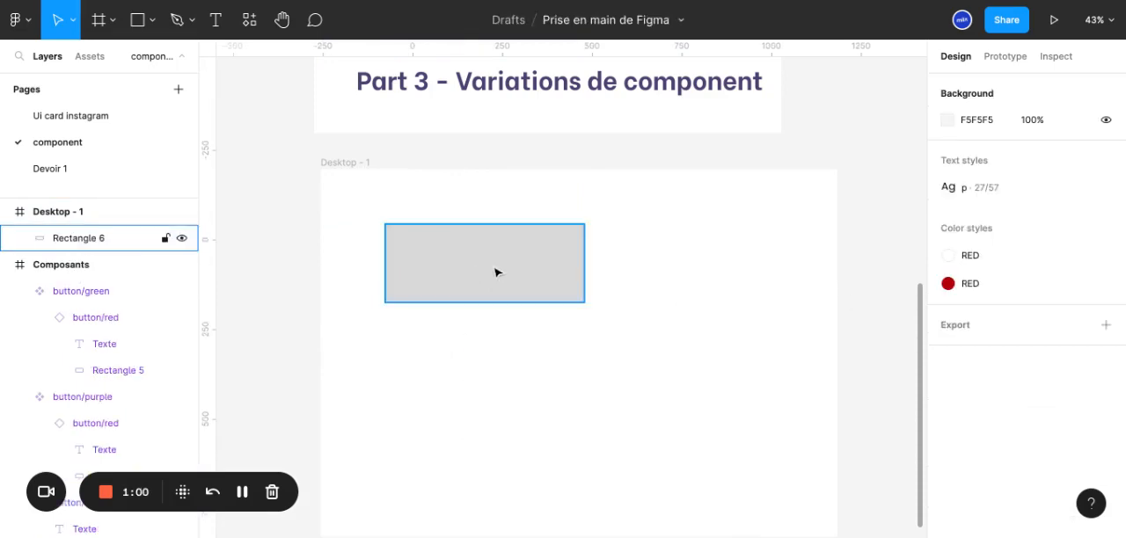
Add the text "Texte" over the grey rectangle
key("t")
left_click(443, 271)
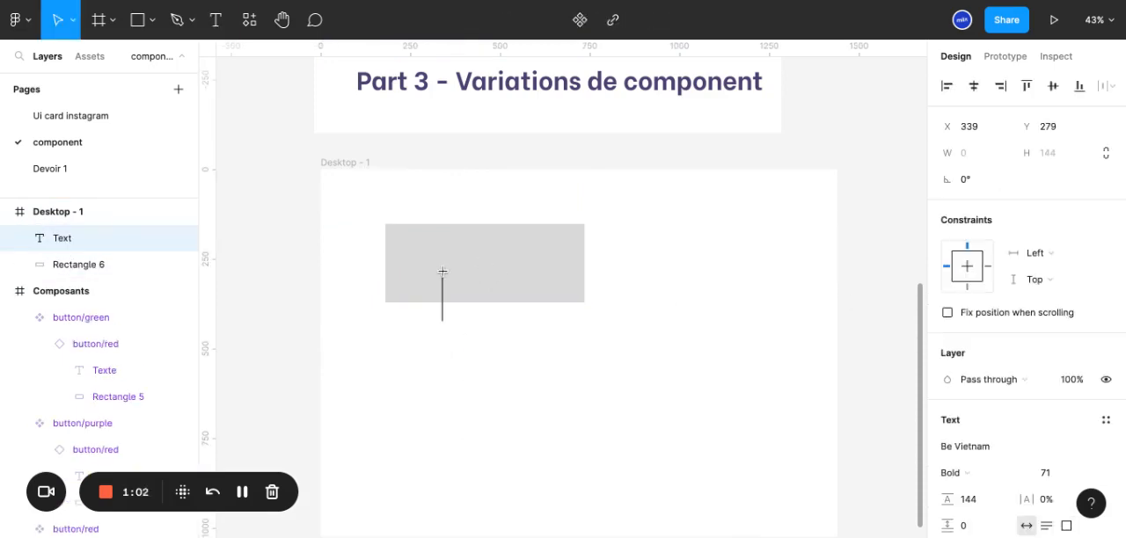
type("Texte")
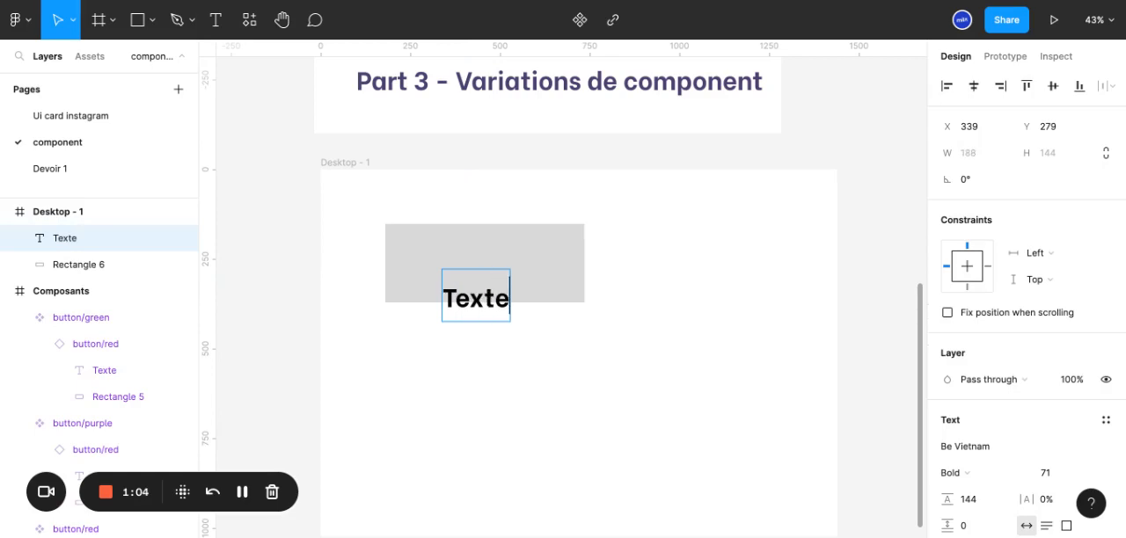
key("Escape")
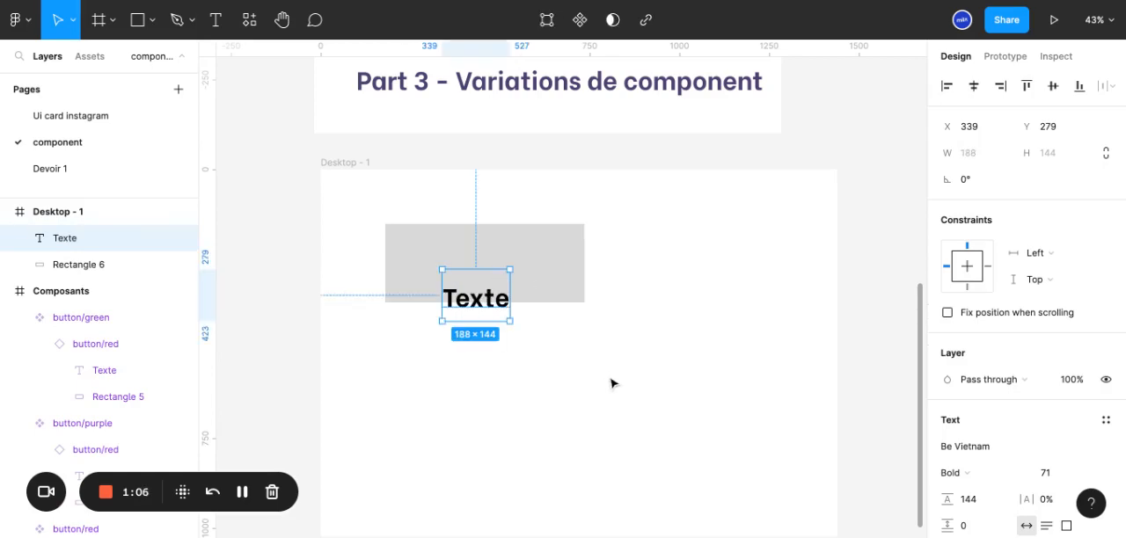
Centre the text horizontally and vertically on the rectangle, and group the two layers
left_click_drag(630, 392, 493, 295)
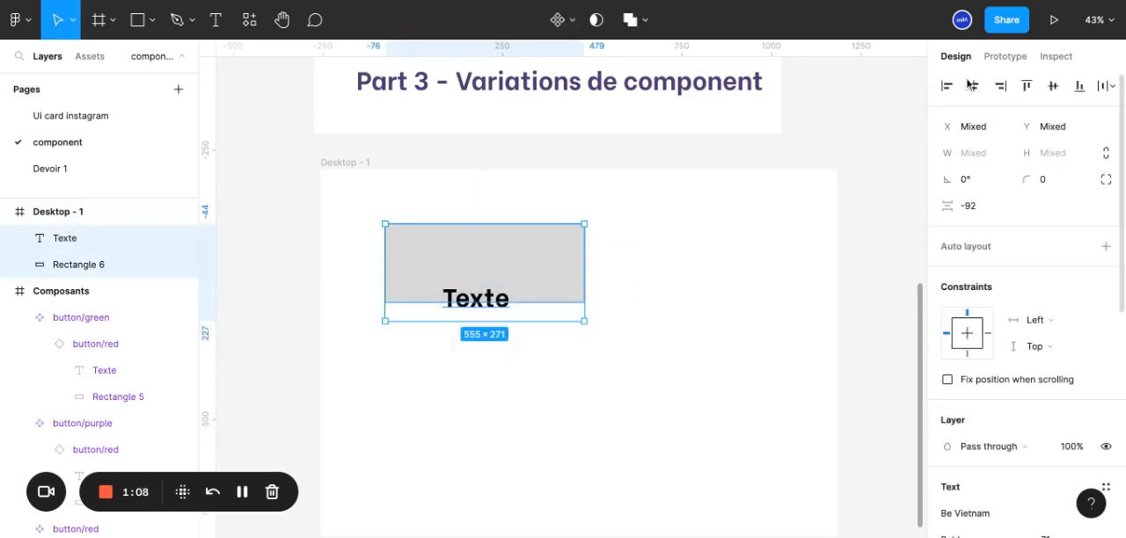
left_click(1052, 85)
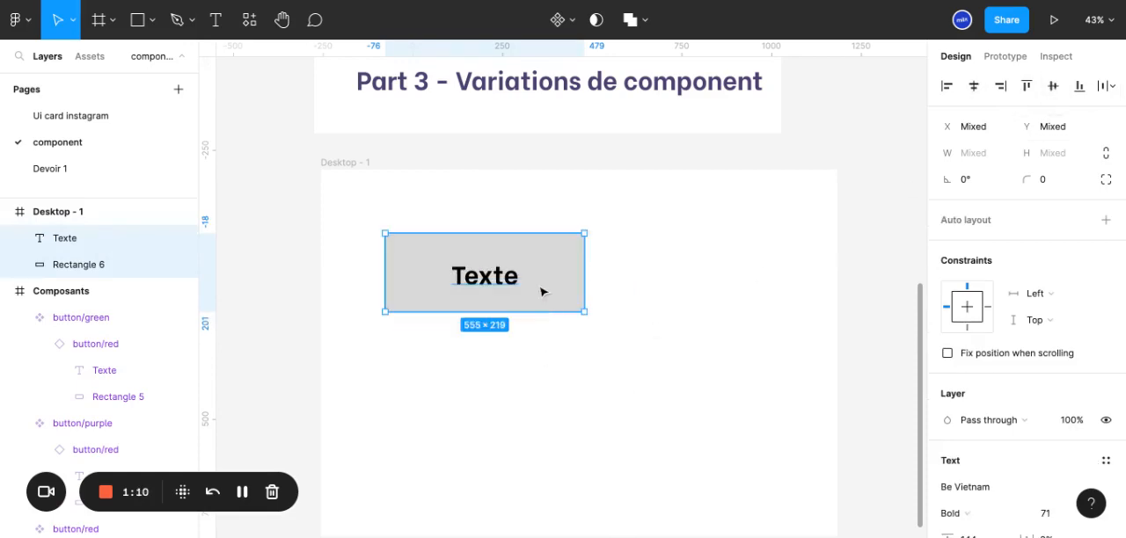
key("ctrl+g")
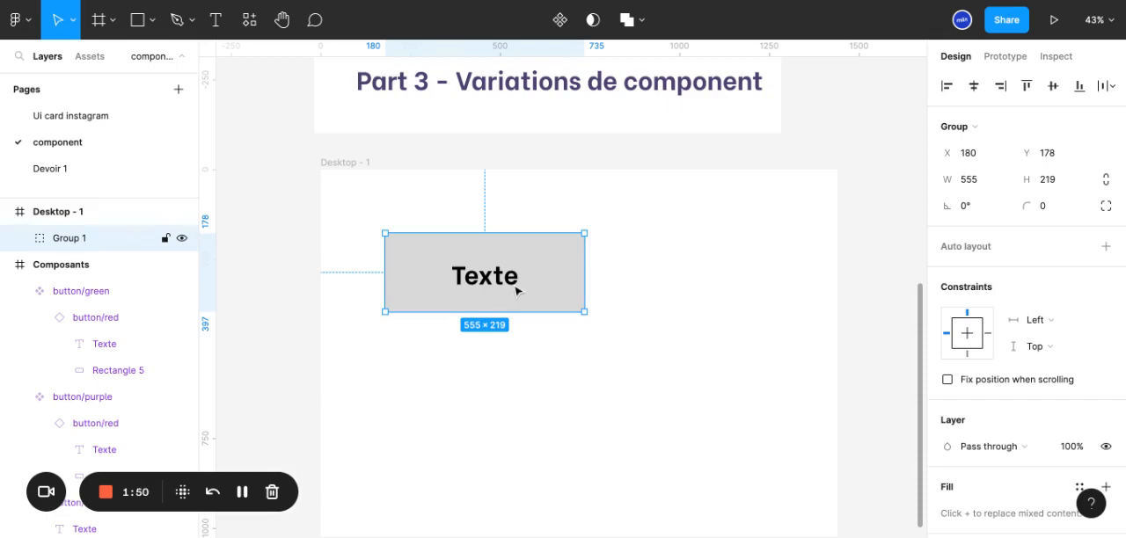
Move the group to about X 92, Y 88 and place a copy of it at about X 428, Y 450
left_click_drag(515, 291, 450, 244)
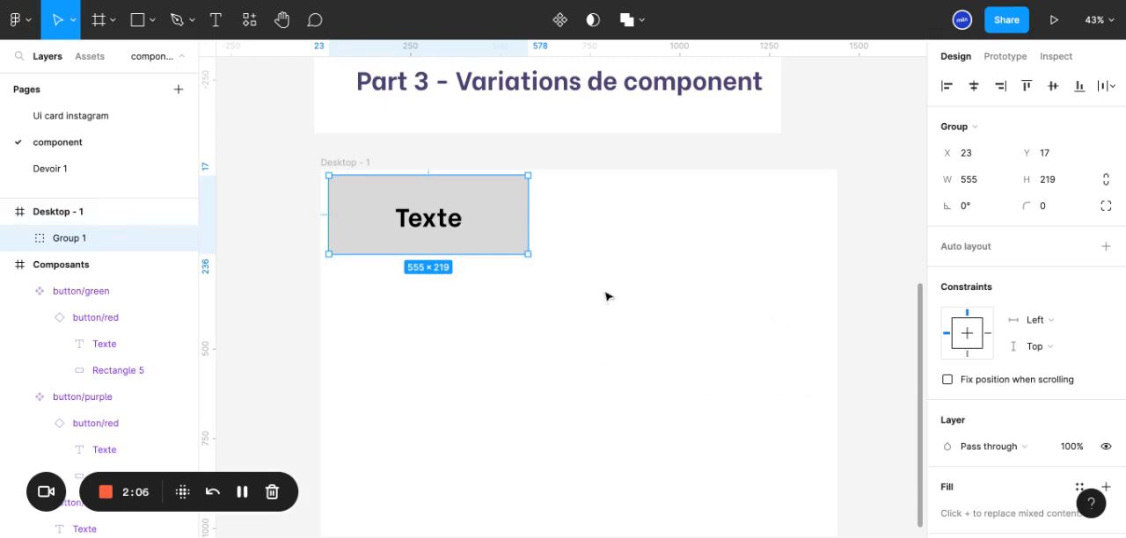
mouse_move(471, 219)
left_mouse_down()
mouse_move(497, 244)
mouse_move(471, 219)
left_mouse_up()
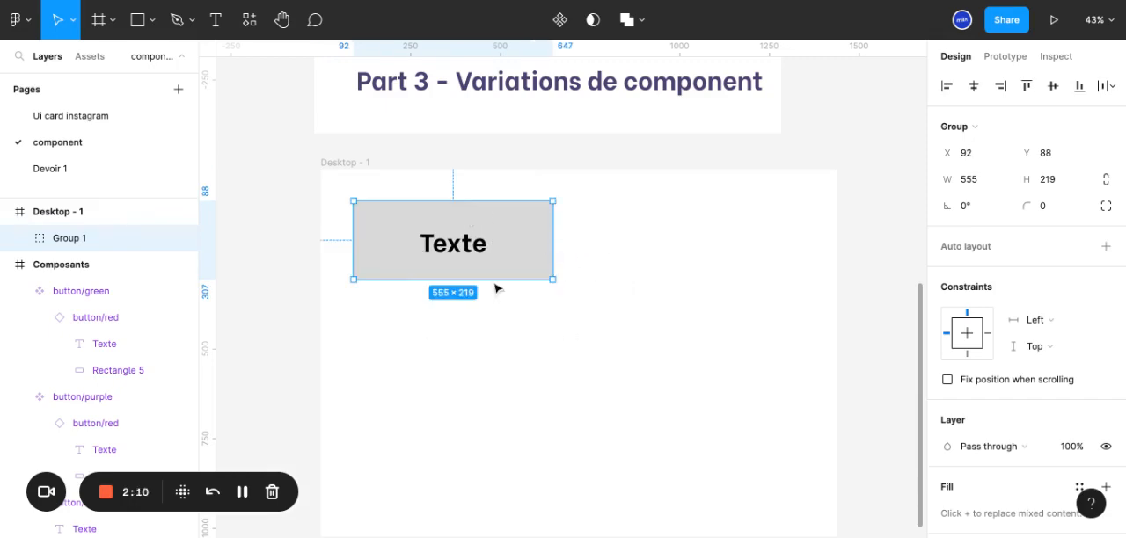
left_click_drag(506, 244, 629, 372)
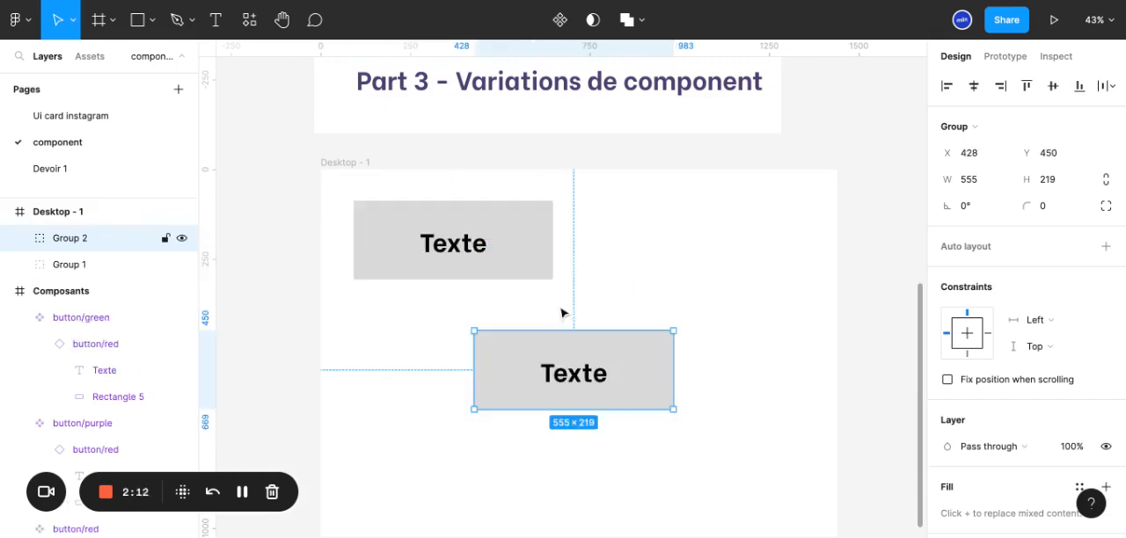
left_click(578, 326)
left_click(603, 378)
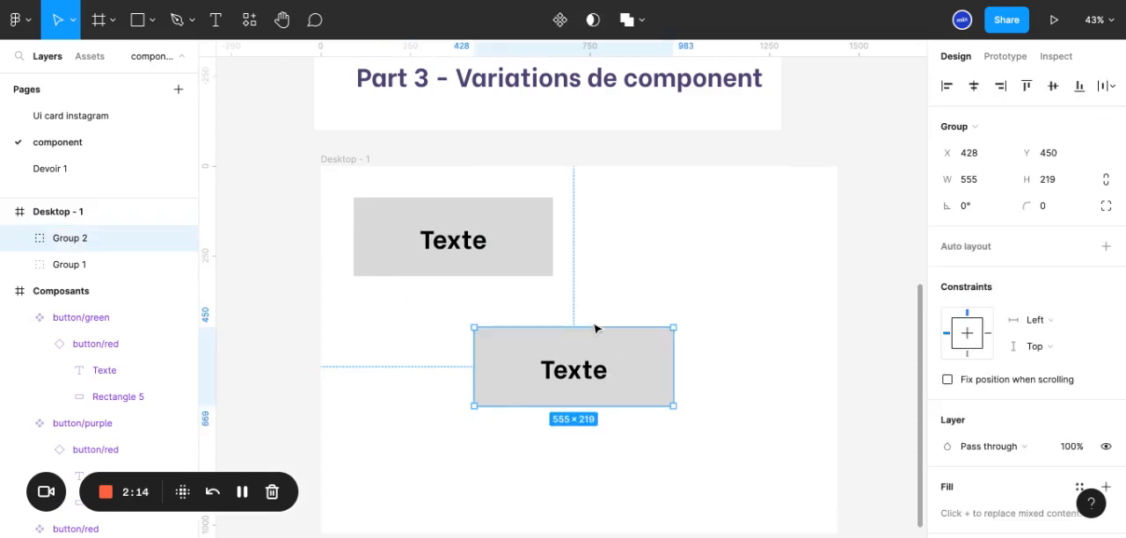
Place a third copy of the group at about X 820, Y 736 and move the middle copy to about X 382, Y 429
scroll(593, 375, "down", 2)
key("alt")
left_click_drag(591, 372, 718, 431)
left_click(573, 270)
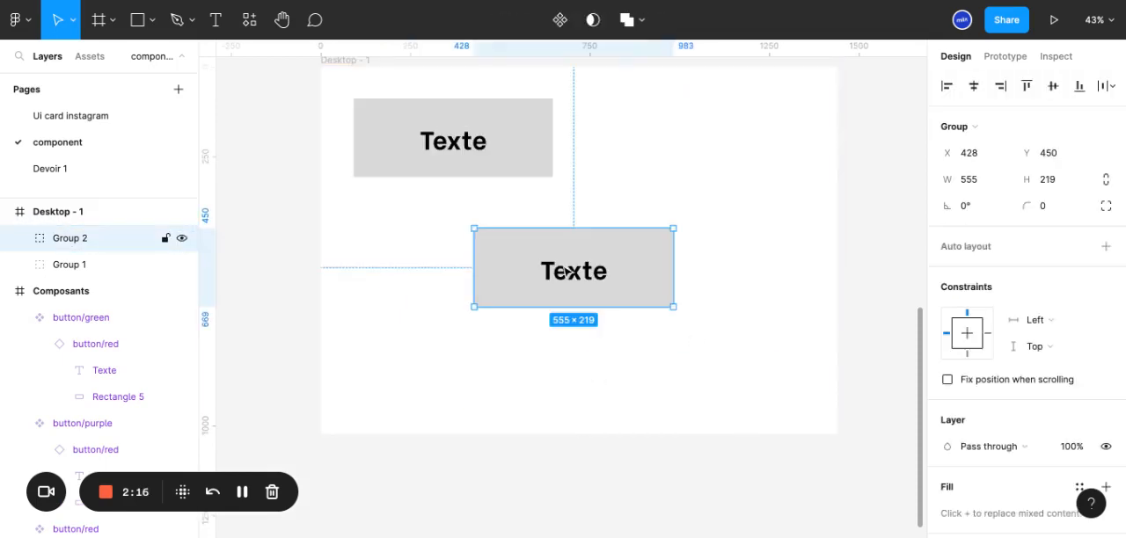
key("ctrl+d")
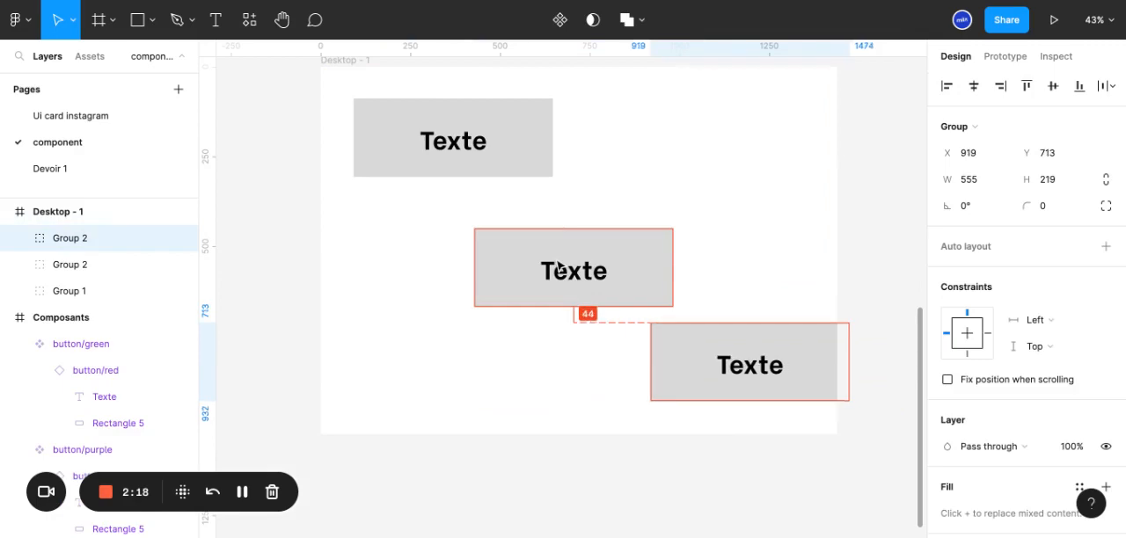
left_click_drag(770, 353, 730, 363)
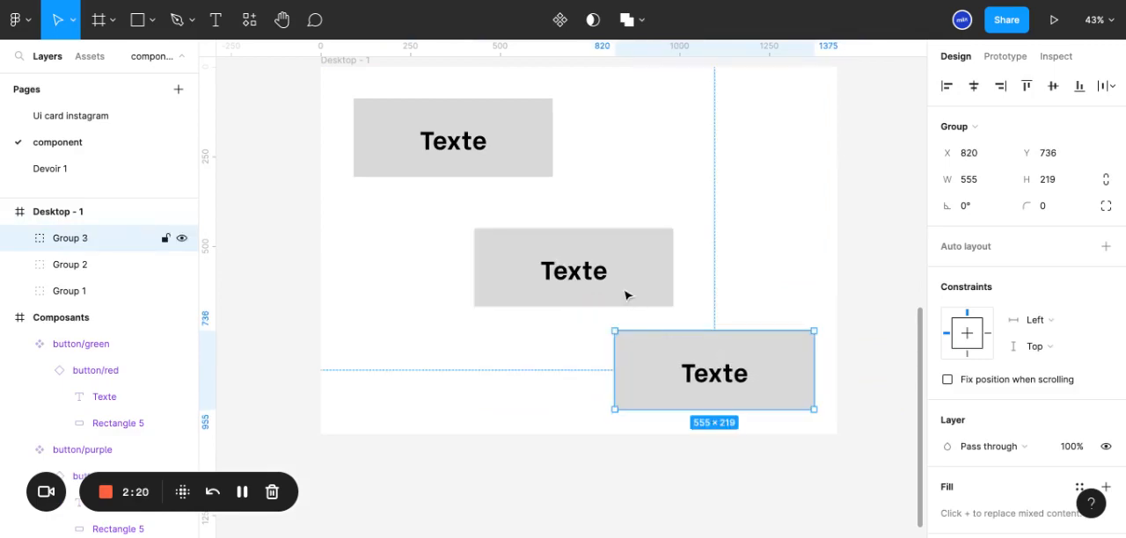
left_click_drag(625, 286, 608, 277)
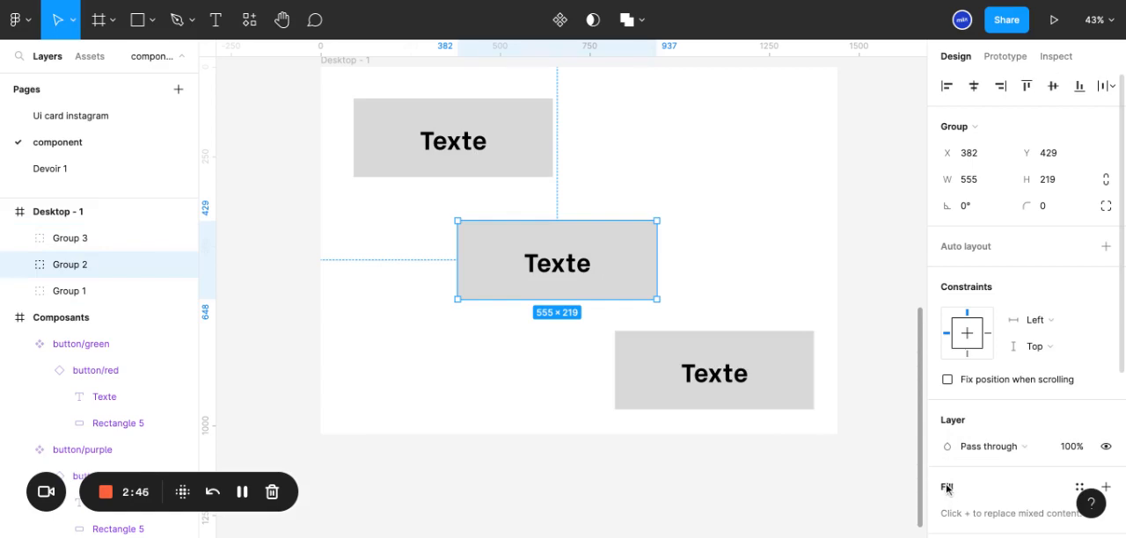
Change the grey fill of all three button rectangles to red FF5353 in one operation
left_click(407, 168)
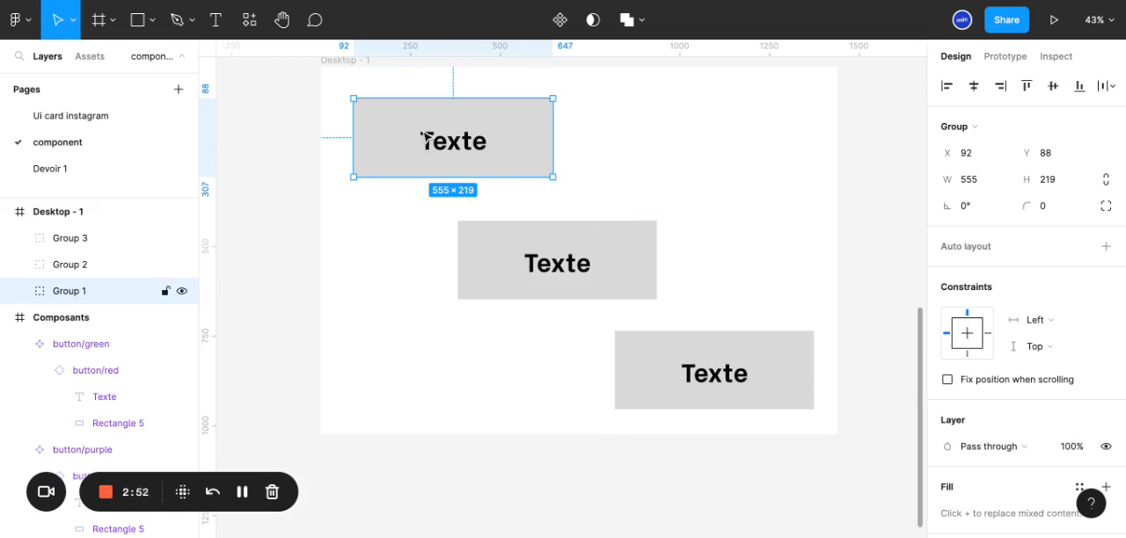
double_click(539, 222)
key("alt")
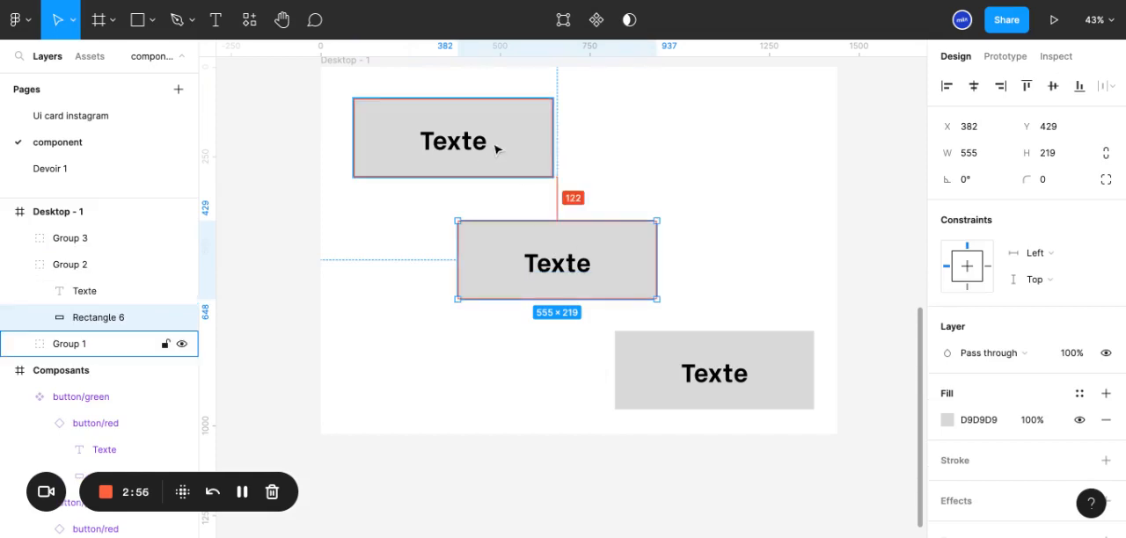
left_click(741, 374)
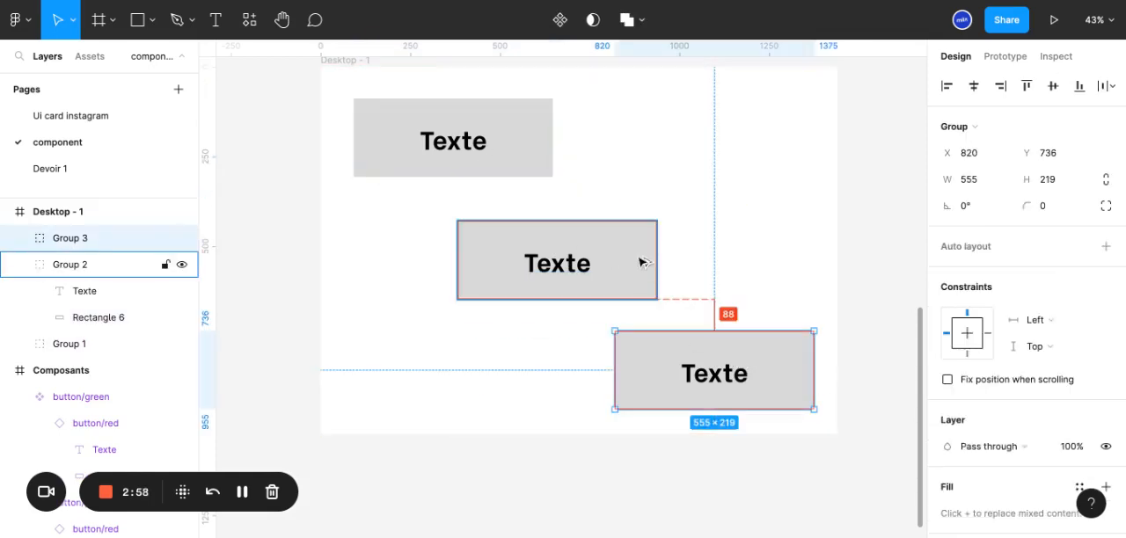
left_click(568, 225, "shift")
left_click(532, 145, "shift")
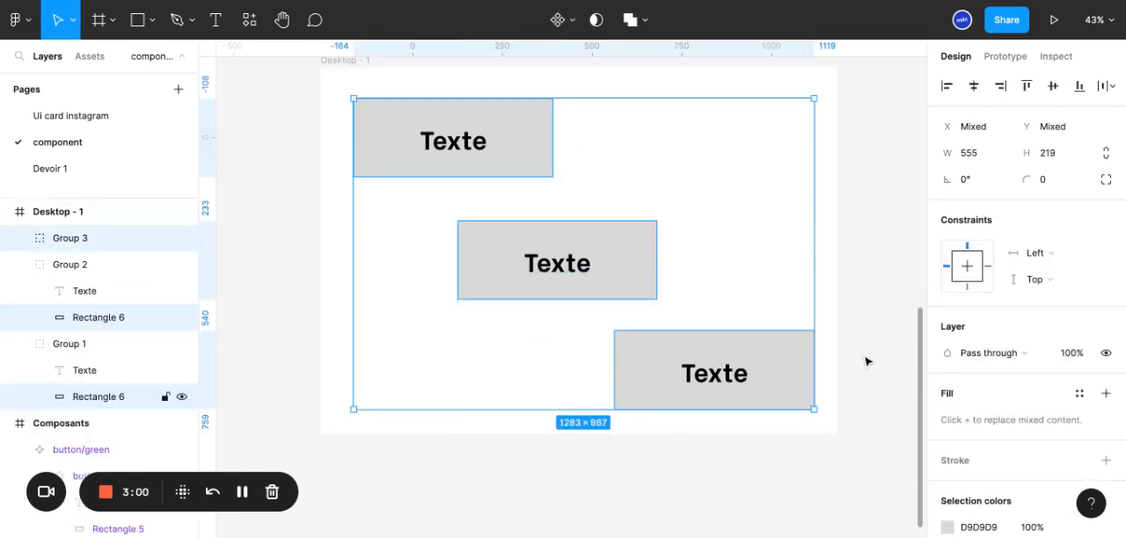
left_click(948, 527)
left_click_drag(812, 227, 863, 125)
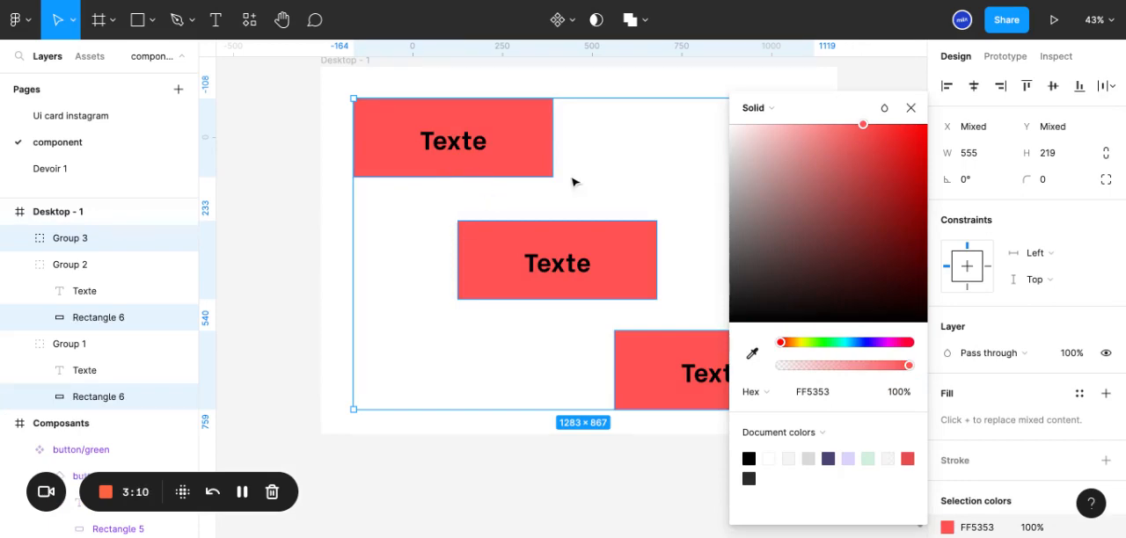
left_click(911, 111)
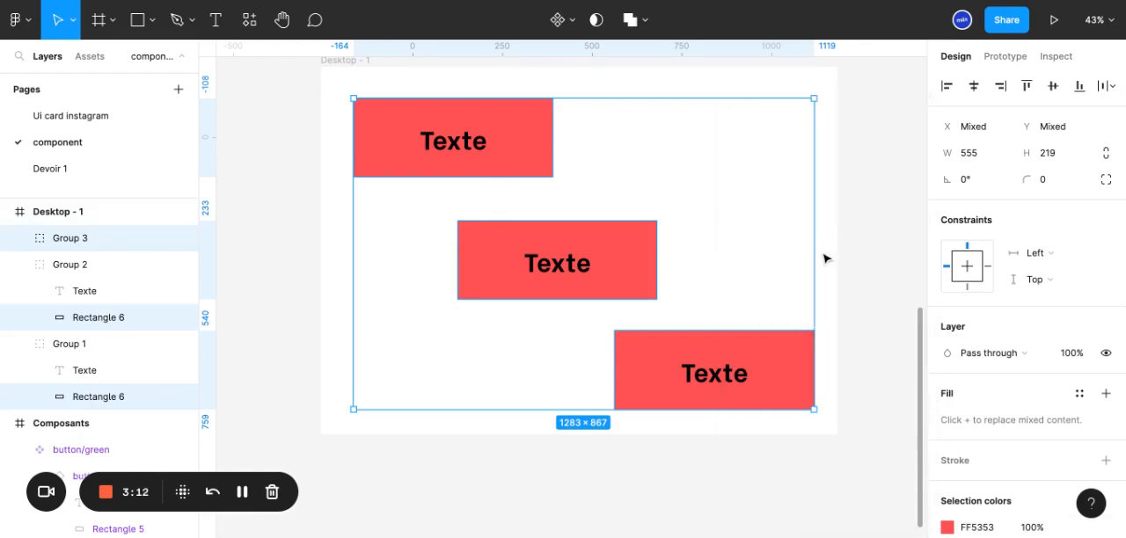
Delete the two copied buttons, keeping only the original group
left_click(844, 318)
left_click(749, 385)
key("Delete")
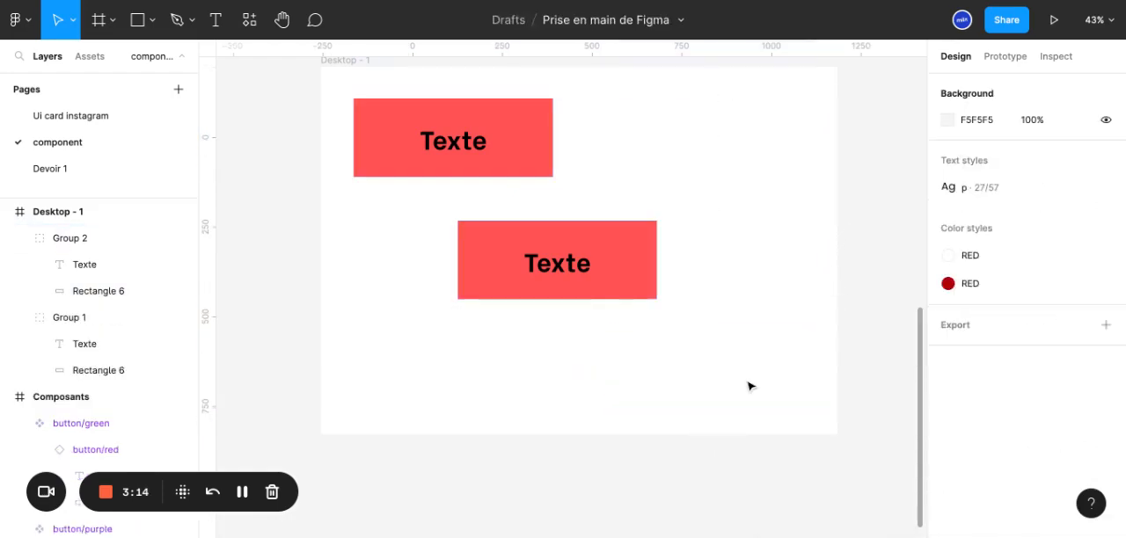
left_click(590, 267)
key("Delete")
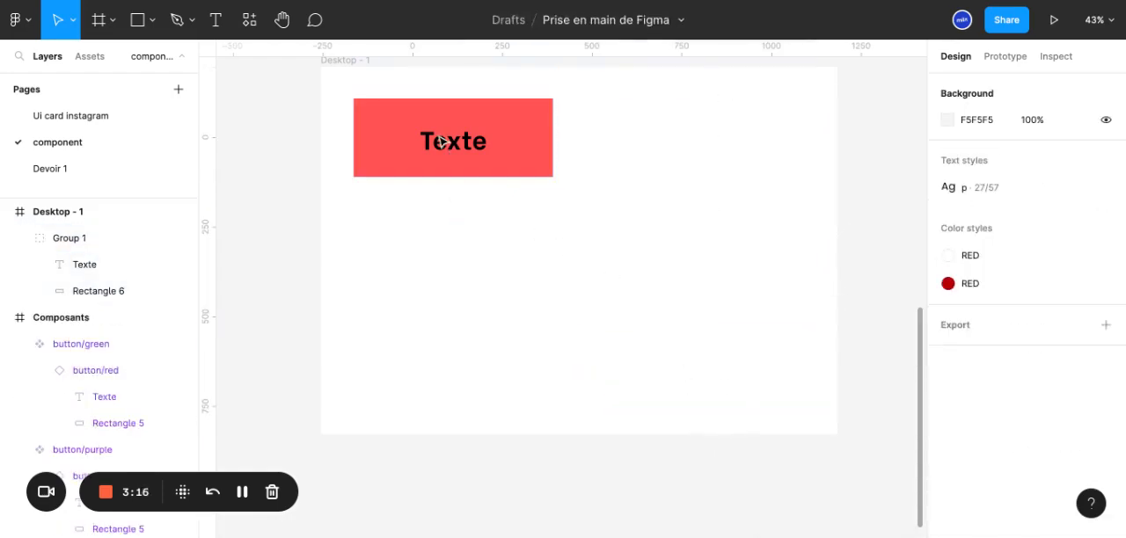
Create a component from the remaining red button group
left_click_drag(566, 237, 366, 114)
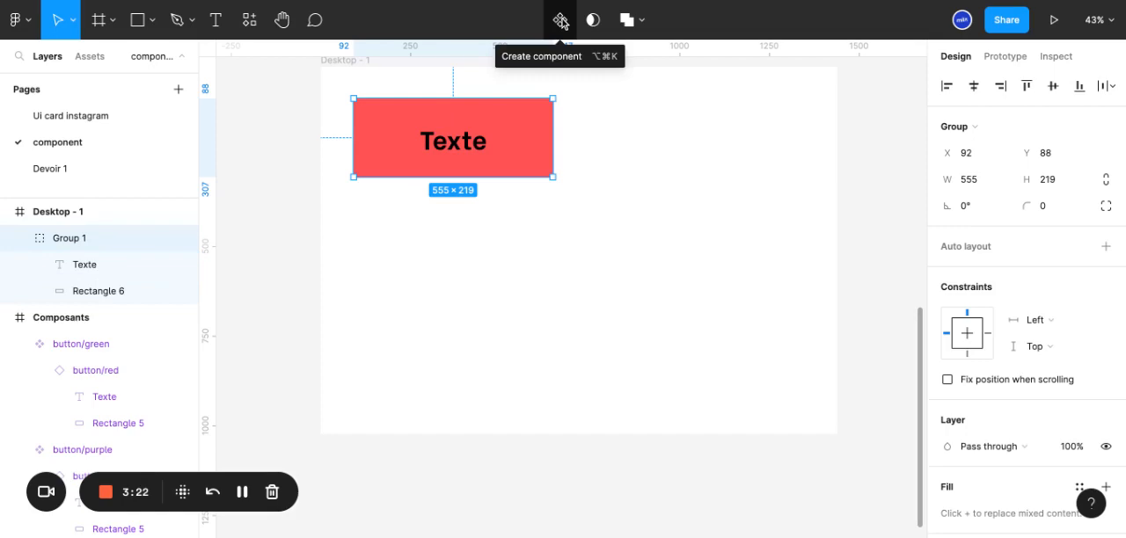
right_click(475, 169)
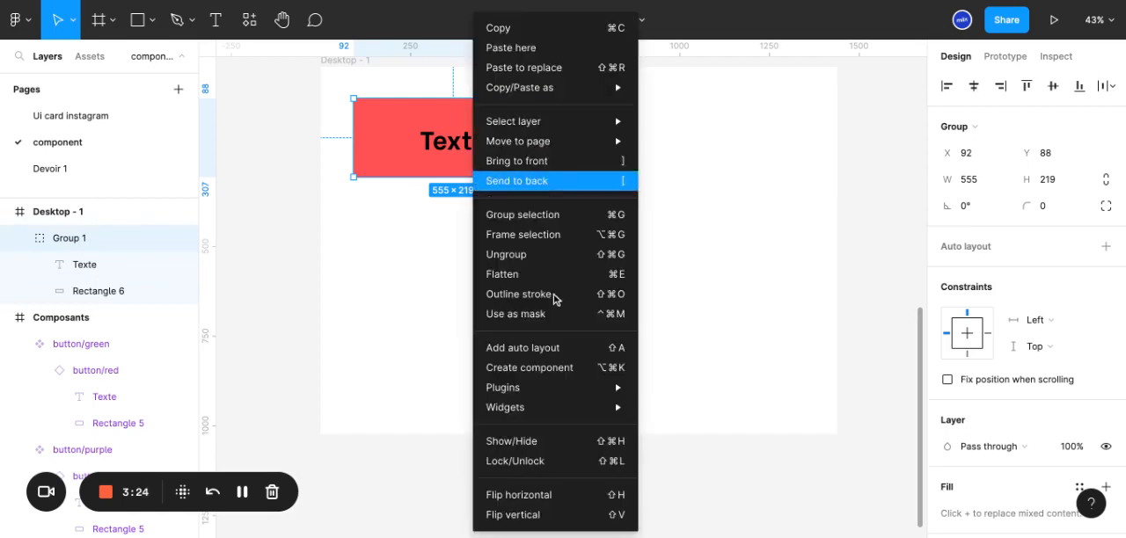
left_click(545, 369)
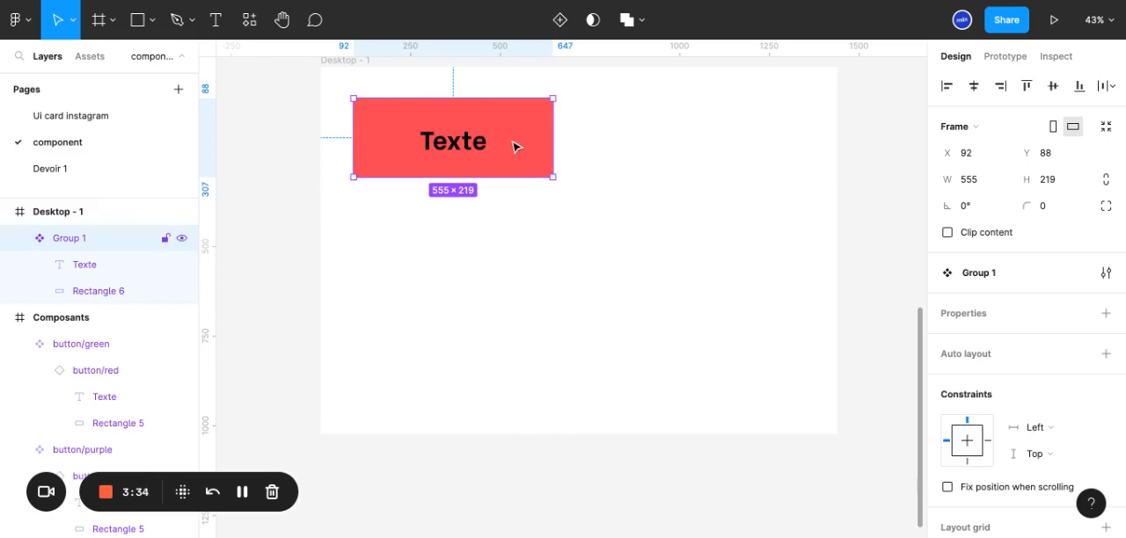
Place three copies of the button component around the frame and select the one at about X -24, Y 639
left_click_drag(517, 150, 731, 399)
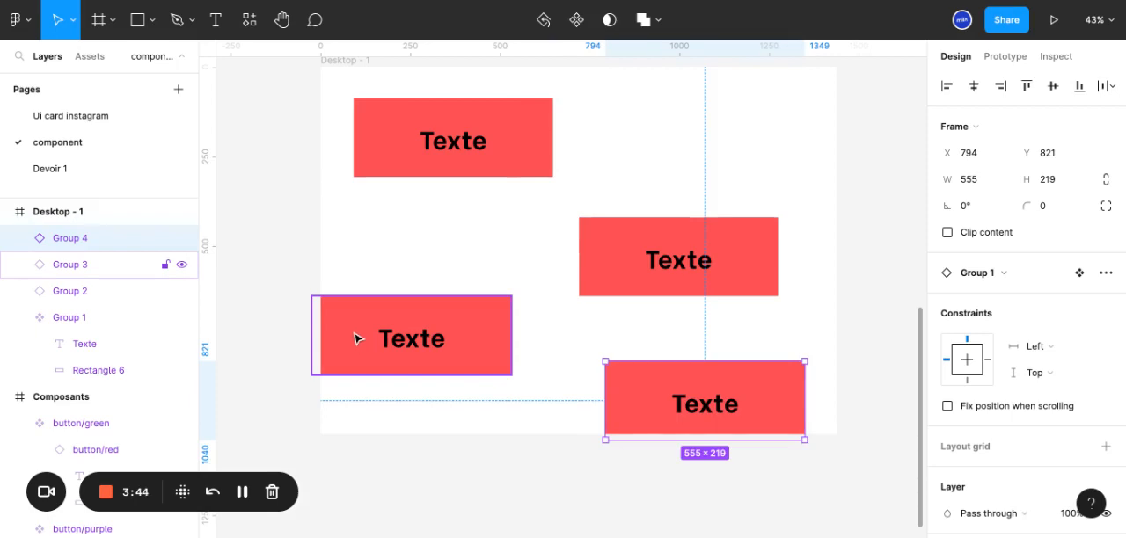
left_click(359, 340)
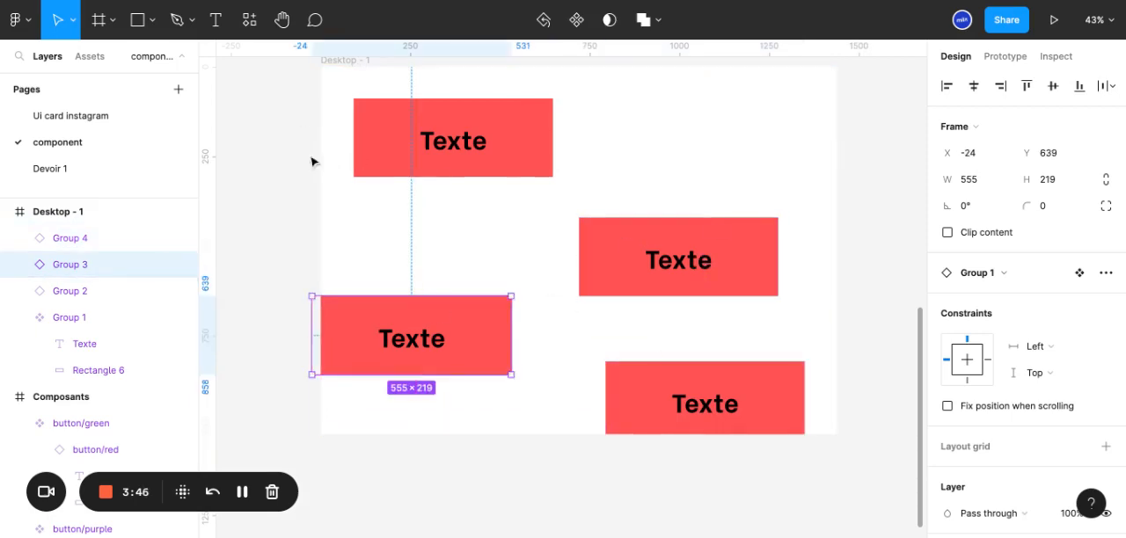
Set the rectangle fill in the button instance at about X 720, Y 420 to the dusty pink C99898
left_click(255, 145)
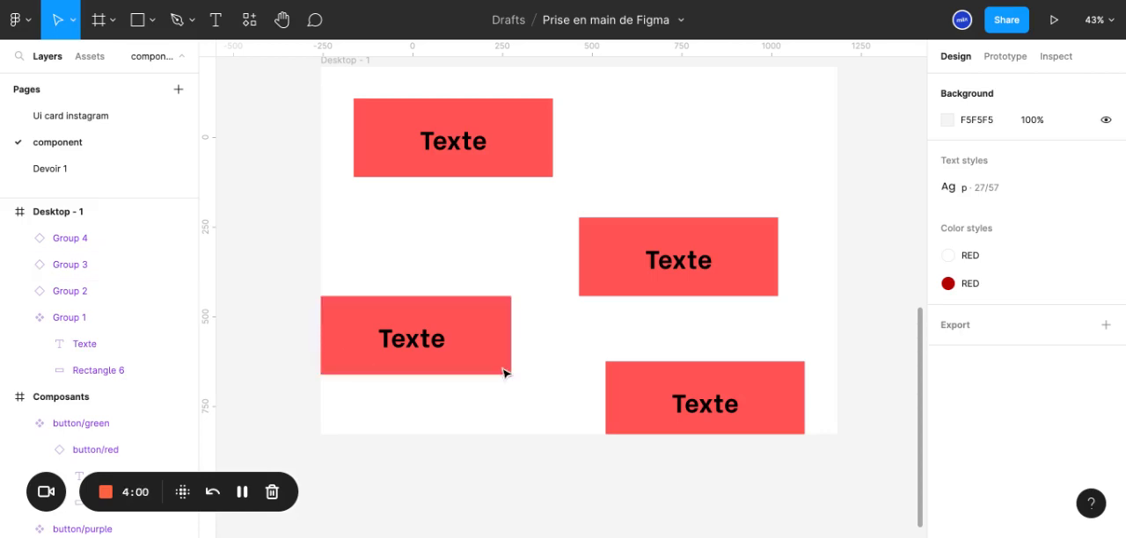
left_click(463, 152)
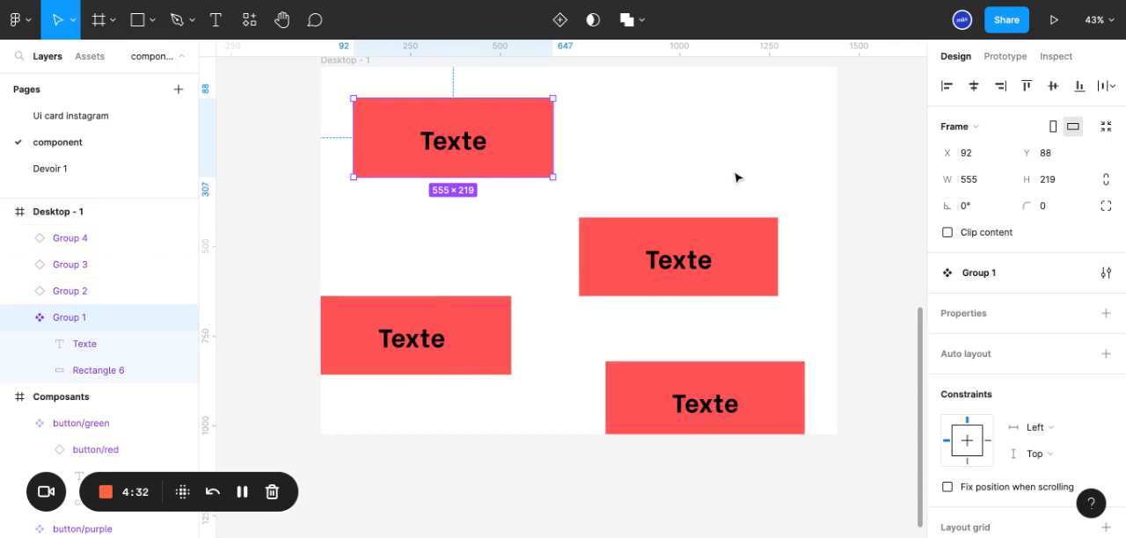
left_click(708, 263)
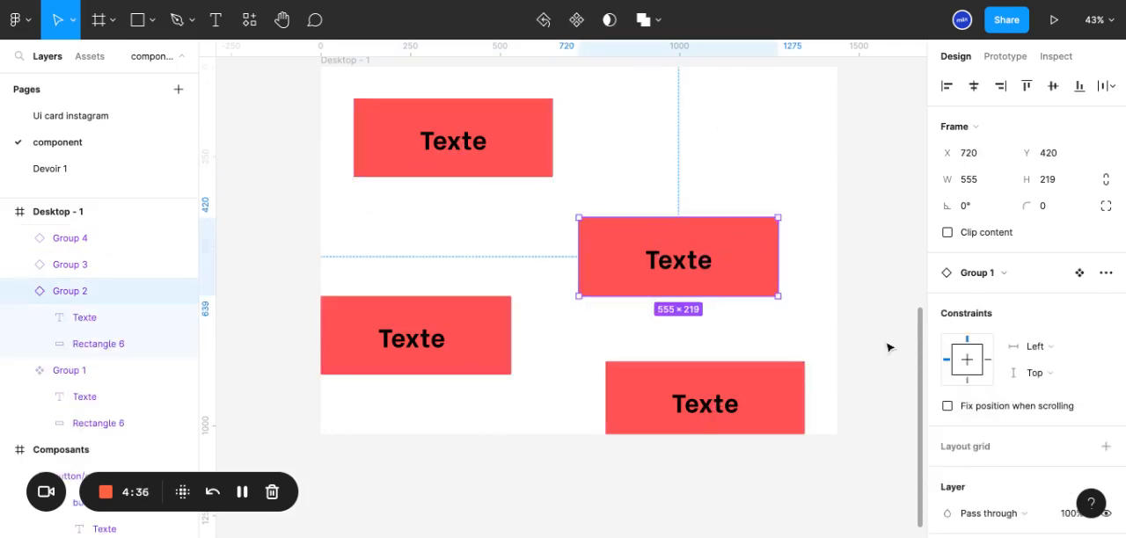
key("Return")
left_click(946, 460)
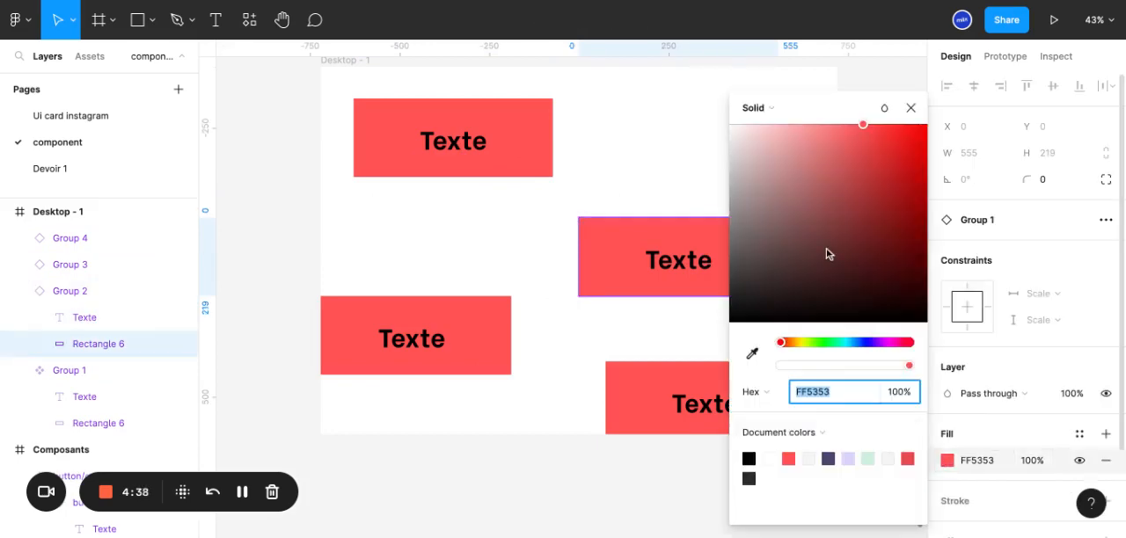
left_click_drag(826, 254, 767, 327)
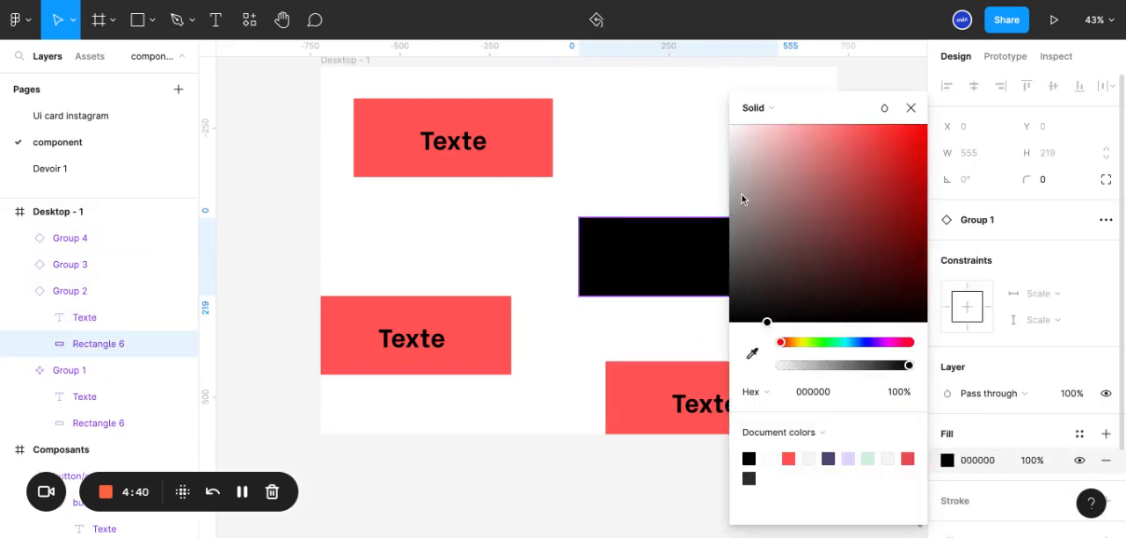
left_click(776, 165)
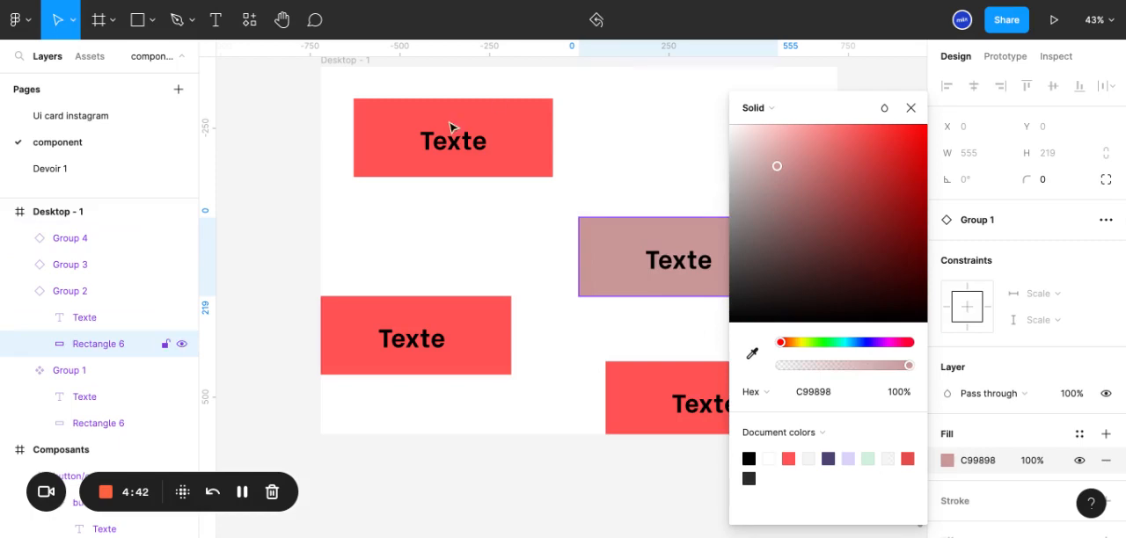
Undo the fill changes made to the rectangle inside the button instance
left_click(492, 259)
key("ctrl+z")
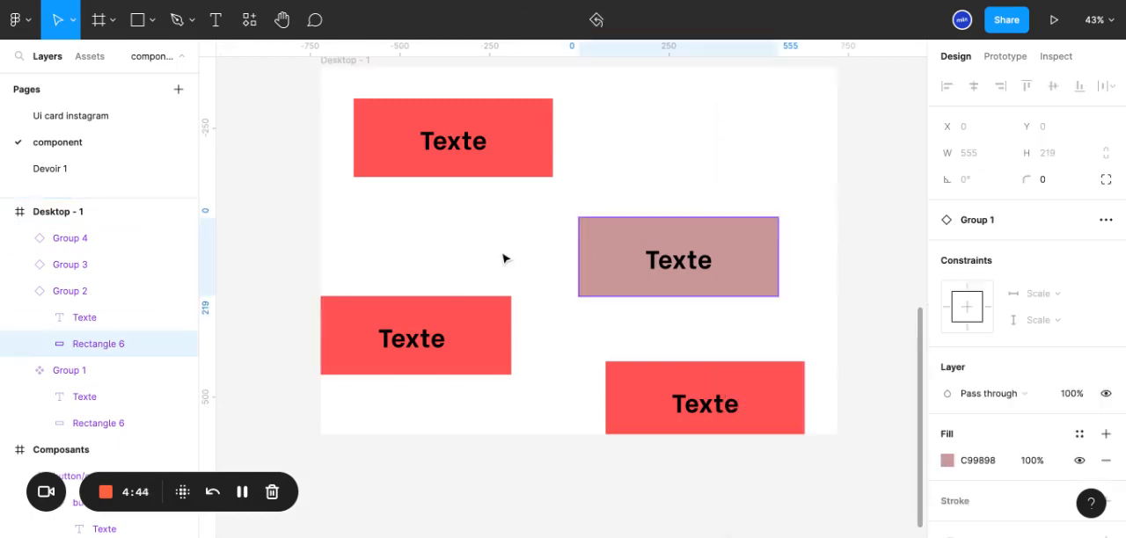
key("ctrl+z")
key("ctrl+z")
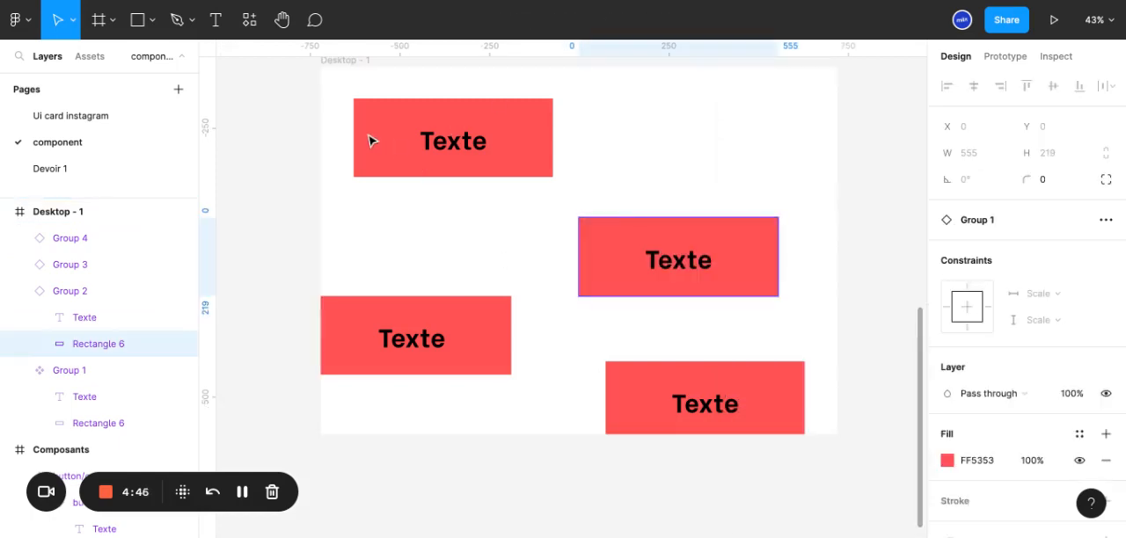
Move the main button component to about X 115, Y 109 and set its rectangle's fill to red E92828
left_click_drag(368, 141, 376, 147)
scroll(971, 430, "down", 1)
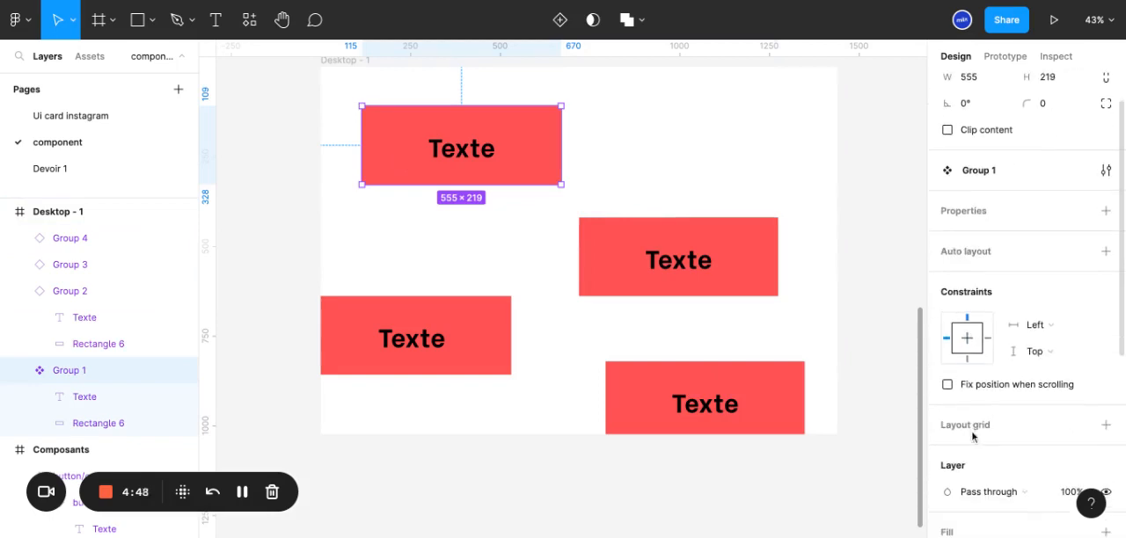
double_click(543, 153)
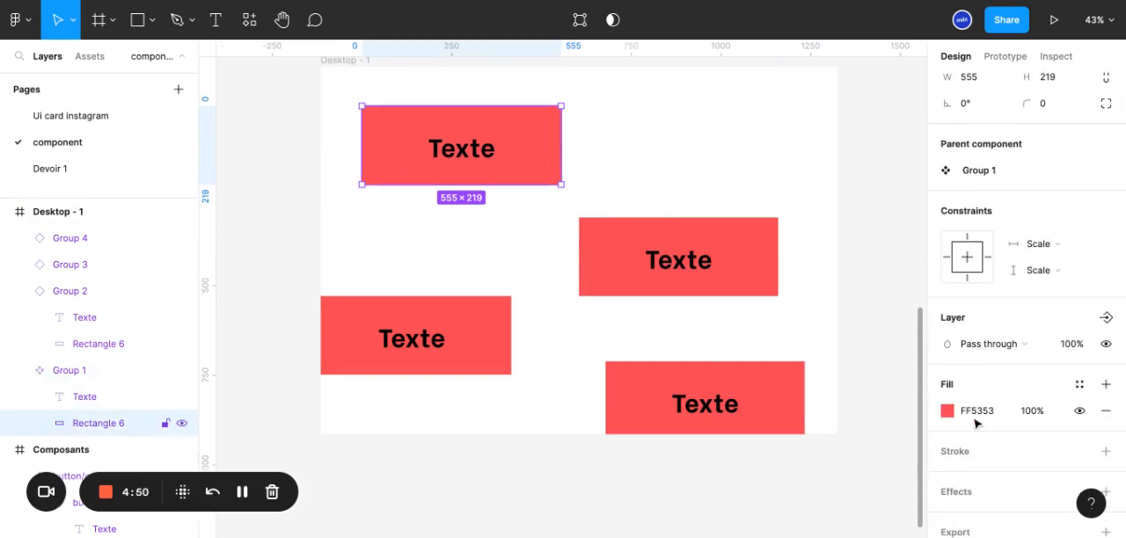
left_click(947, 410)
left_click(840, 153)
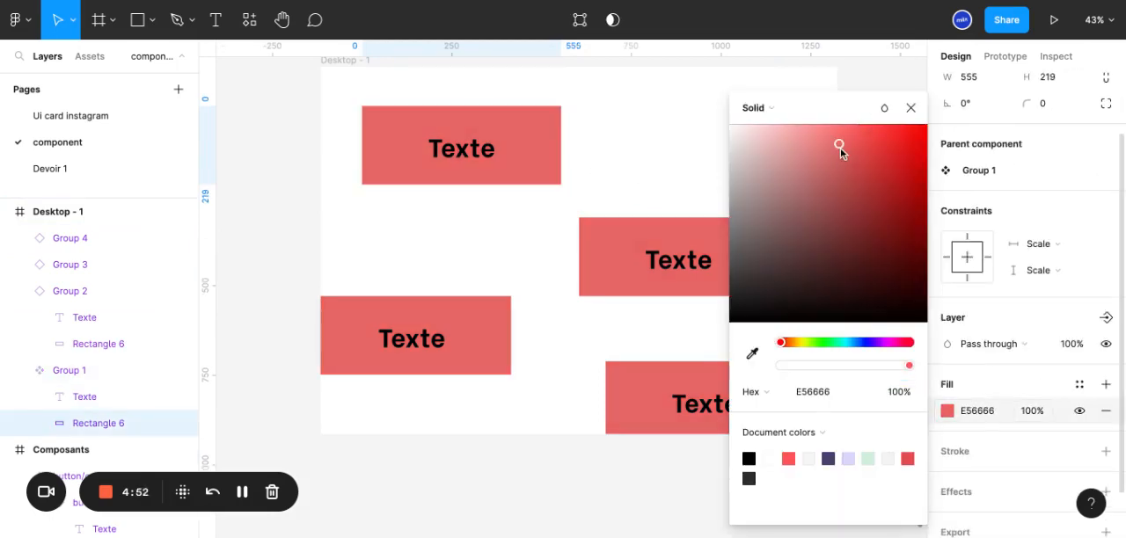
left_click(772, 247)
mouse_move(821, 277)
left_mouse_down()
mouse_move(855, 142)
mouse_move(892, 142)
left_mouse_up()
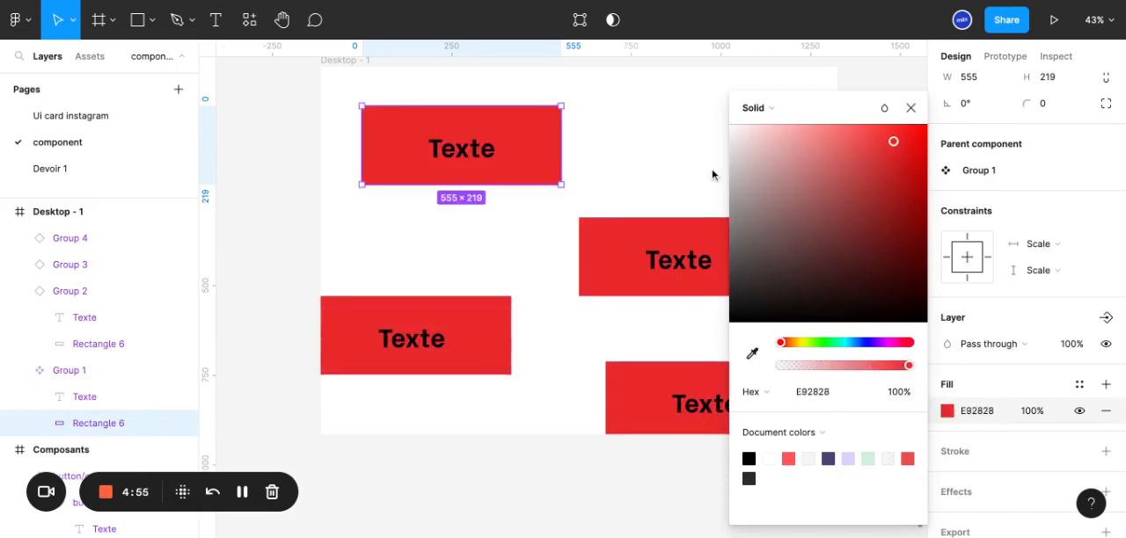
left_click(910, 108)
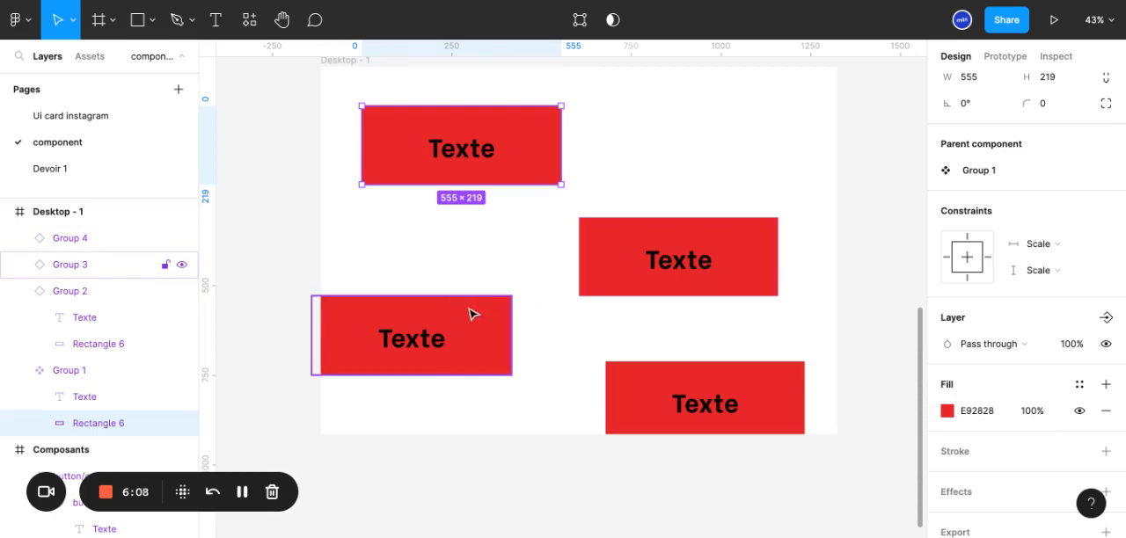
Delete the two lowest button instances in the Desktop - 1 frame, keeping the main component and one instance
scroll(471, 314, "up", 1)
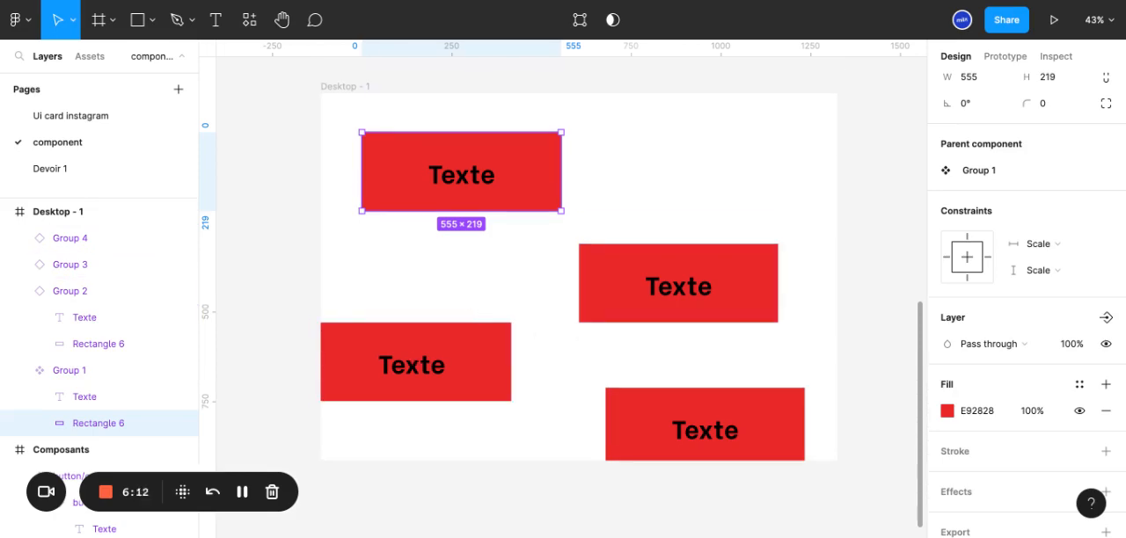
left_click(59, 291)
left_click(60, 262)
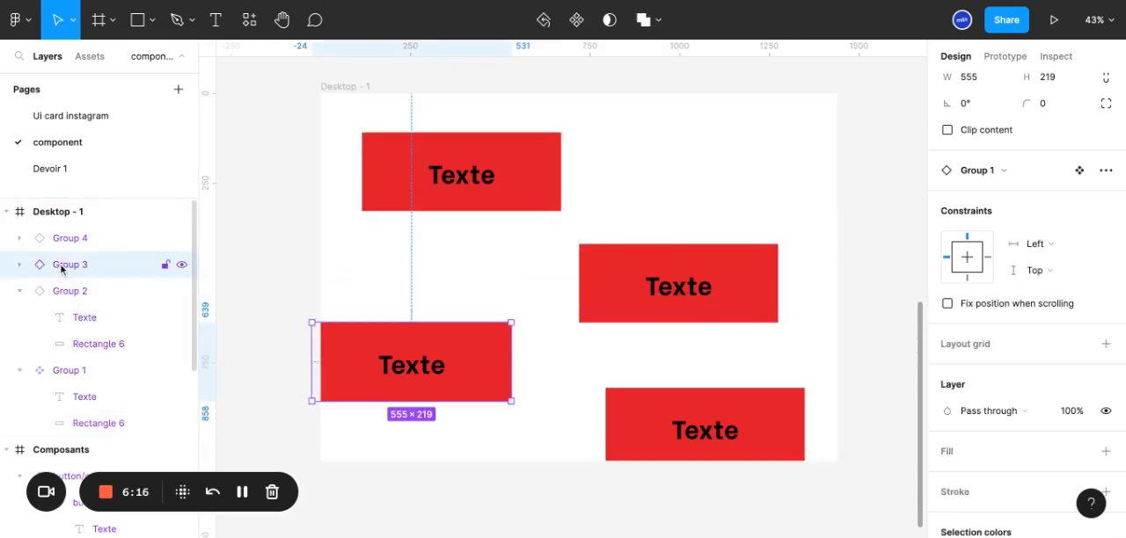
left_click(802, 445)
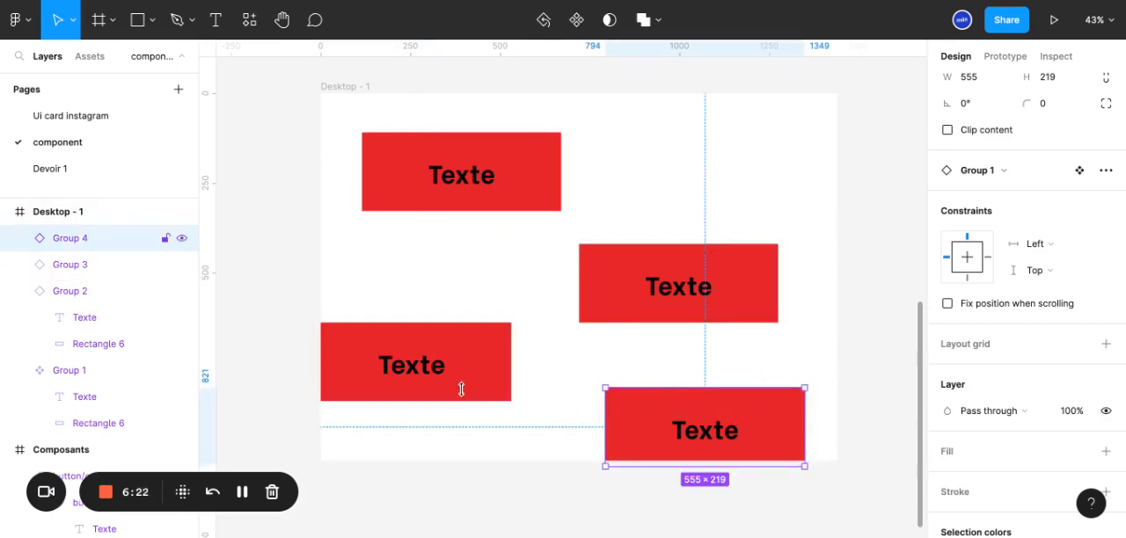
key("Delete")
left_click(409, 377)
key("Delete")
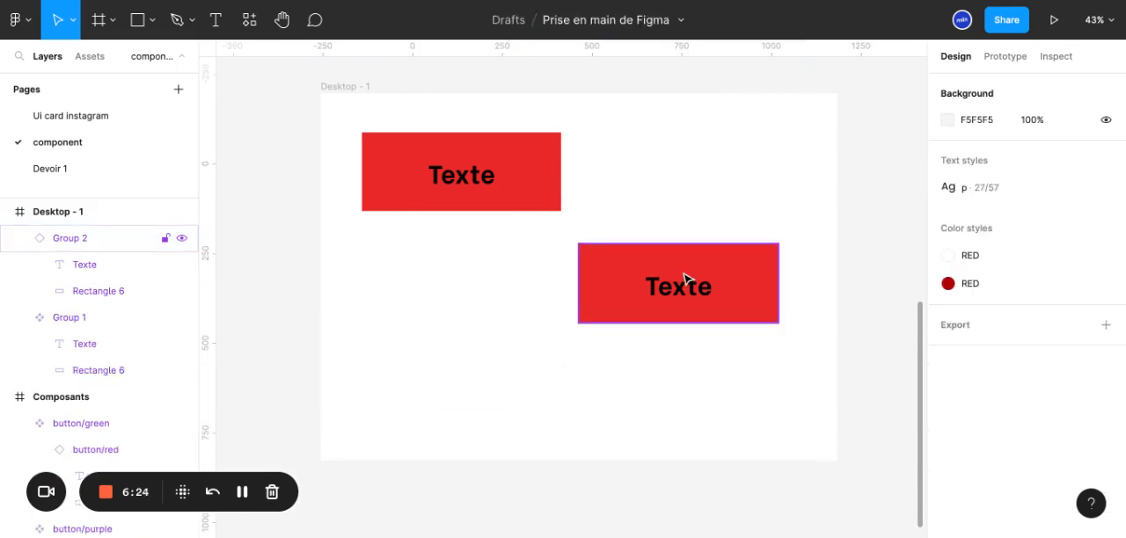
Move the remaining button instance to about X 732, Y 109, level with the main component
left_click(462, 161)
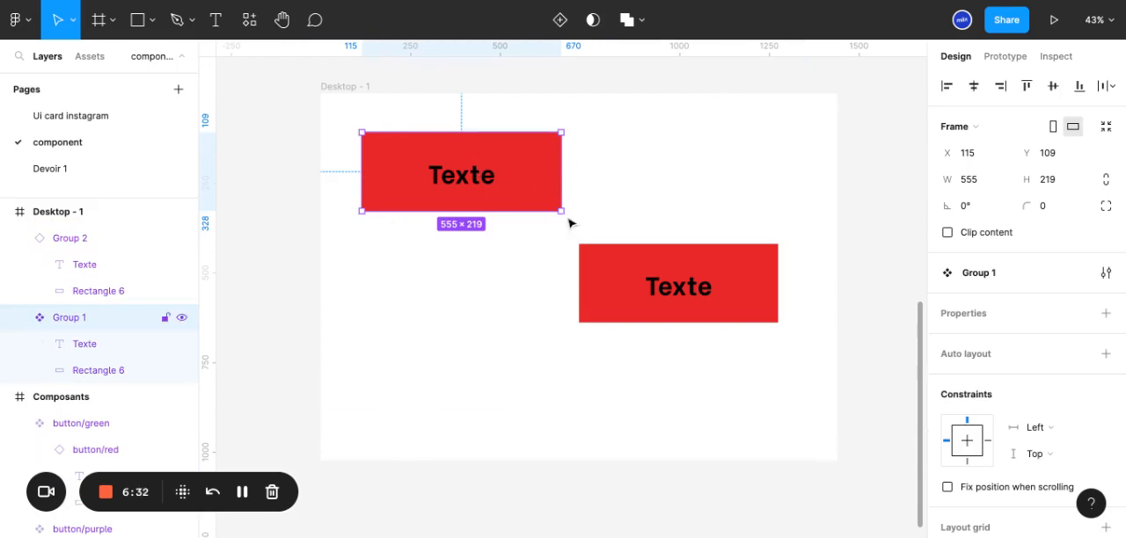
left_click(678, 299)
left_click_drag(678, 301, 684, 229)
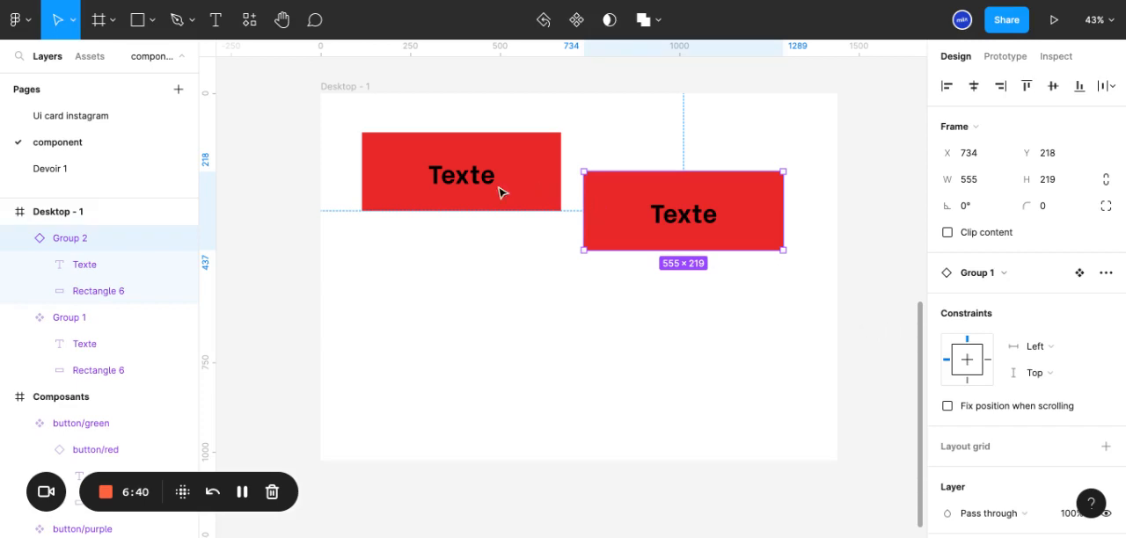
left_click(441, 181)
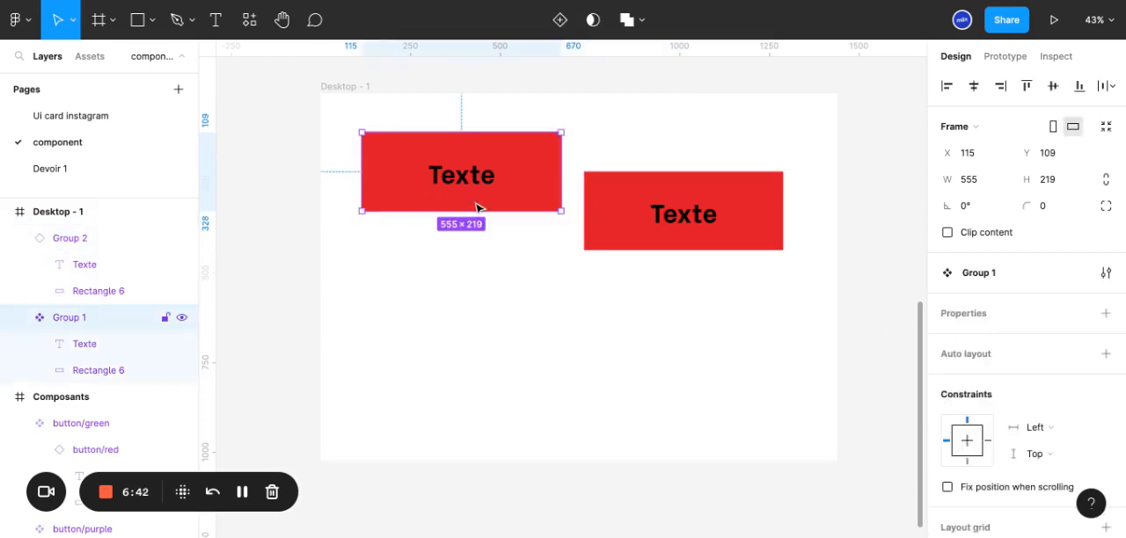
left_click(738, 242)
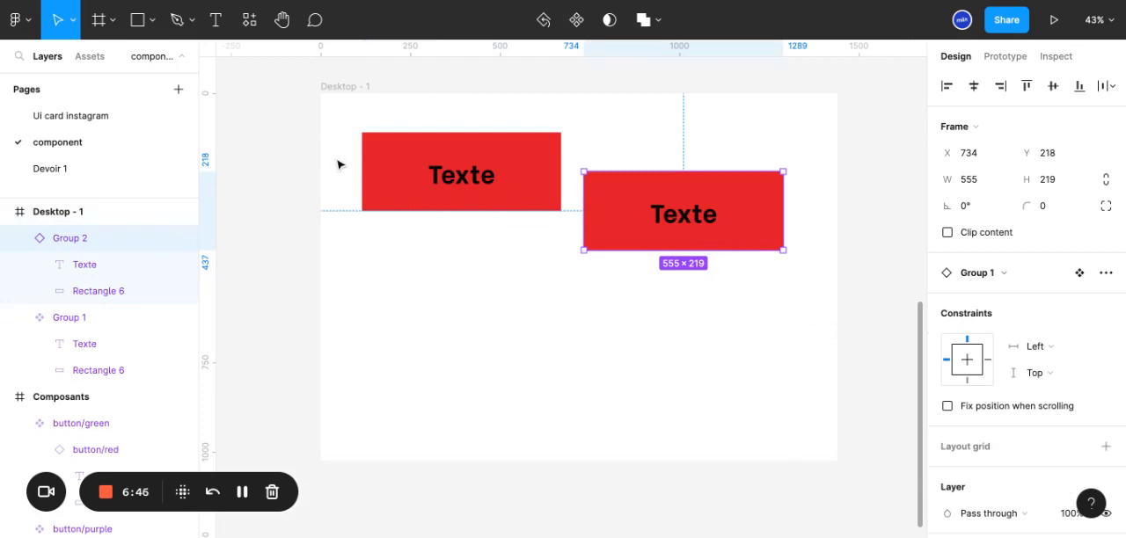
left_click_drag(678, 237, 676, 211)
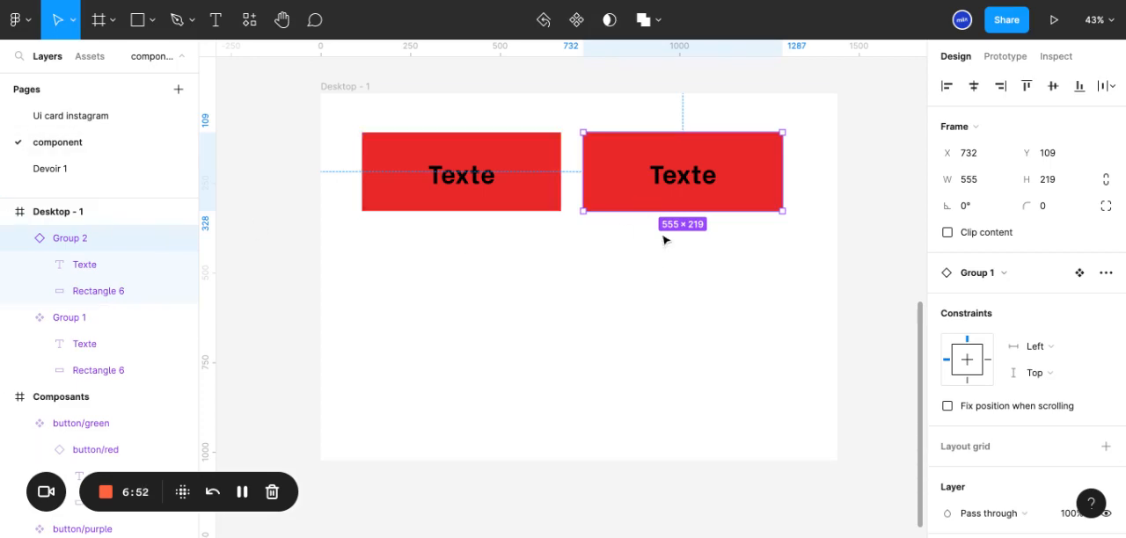
left_click(744, 297)
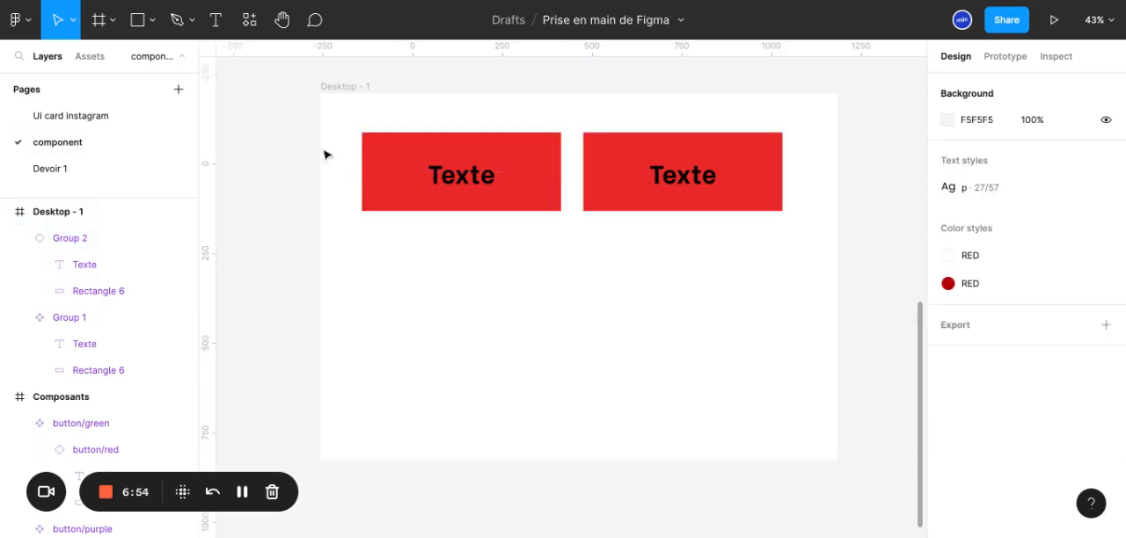
Insert another instance of Group 1 from the local components and place it below the main button at about X 90, Y 464
left_click(85, 58)
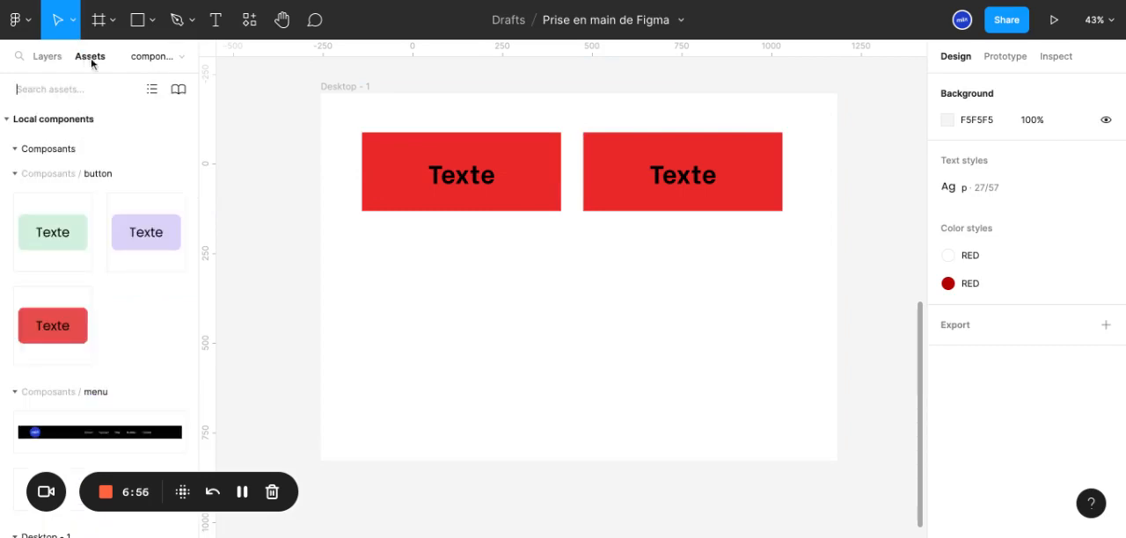
scroll(54, 313, "down", 1)
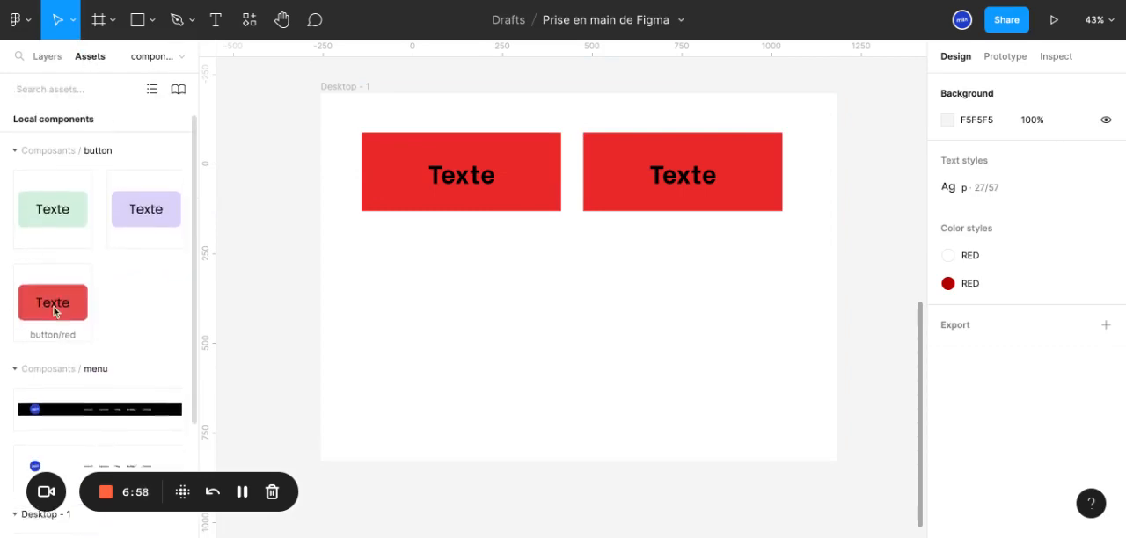
left_click(430, 164)
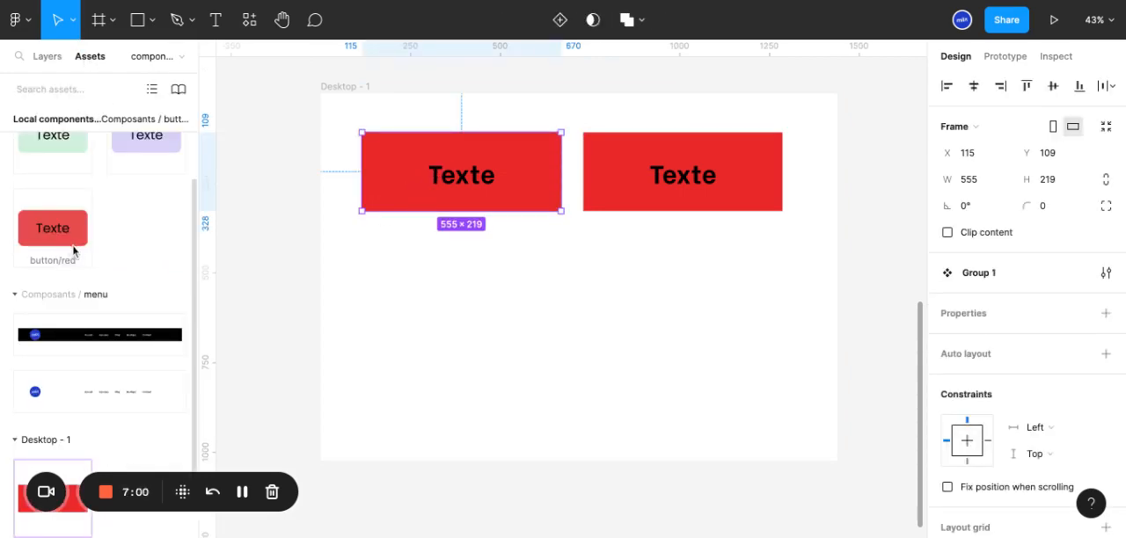
scroll(49, 396, "down", 2)
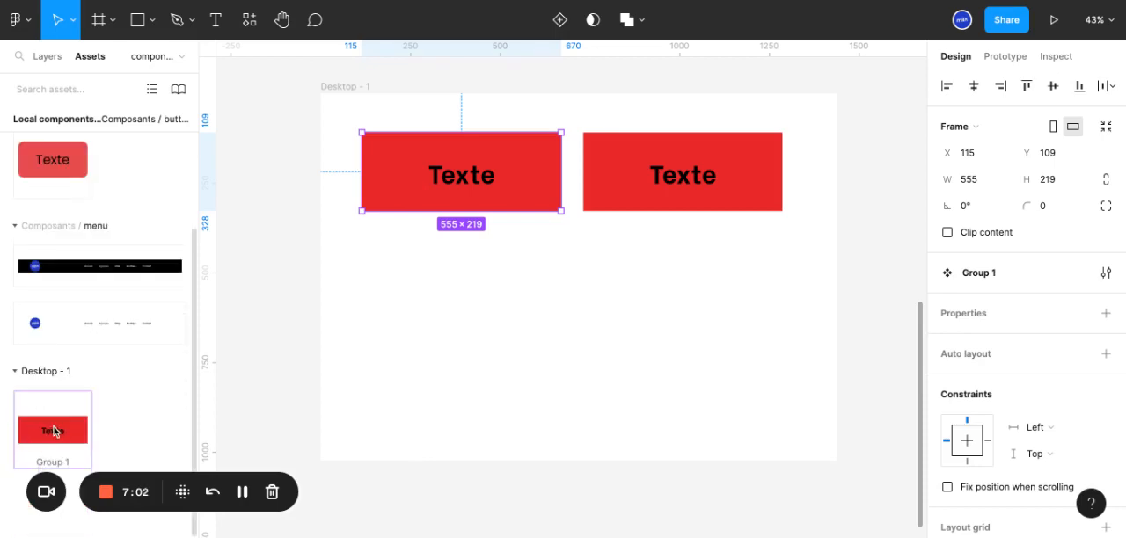
left_click(54, 431)
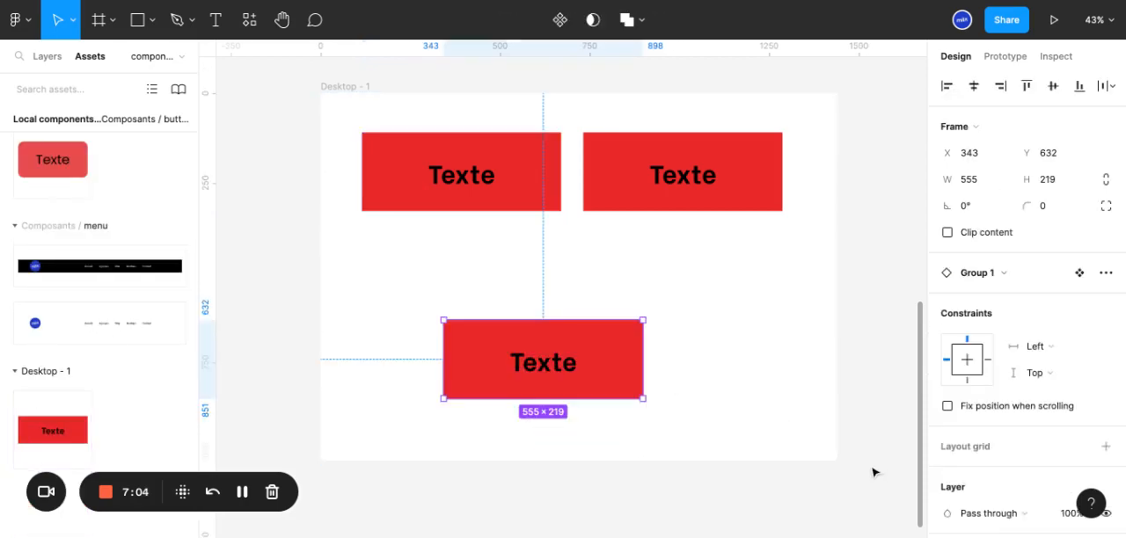
left_click_drag(579, 384, 488, 314)
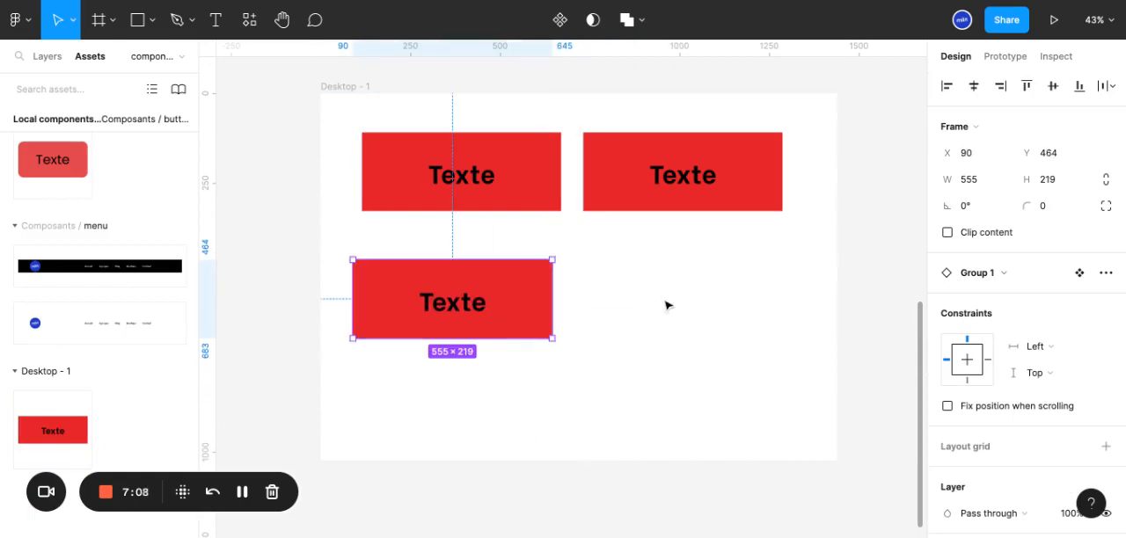
Delete both button instances and the main button component to empty the Desktop - 1 frame
left_click_drag(499, 311, 665, 192)
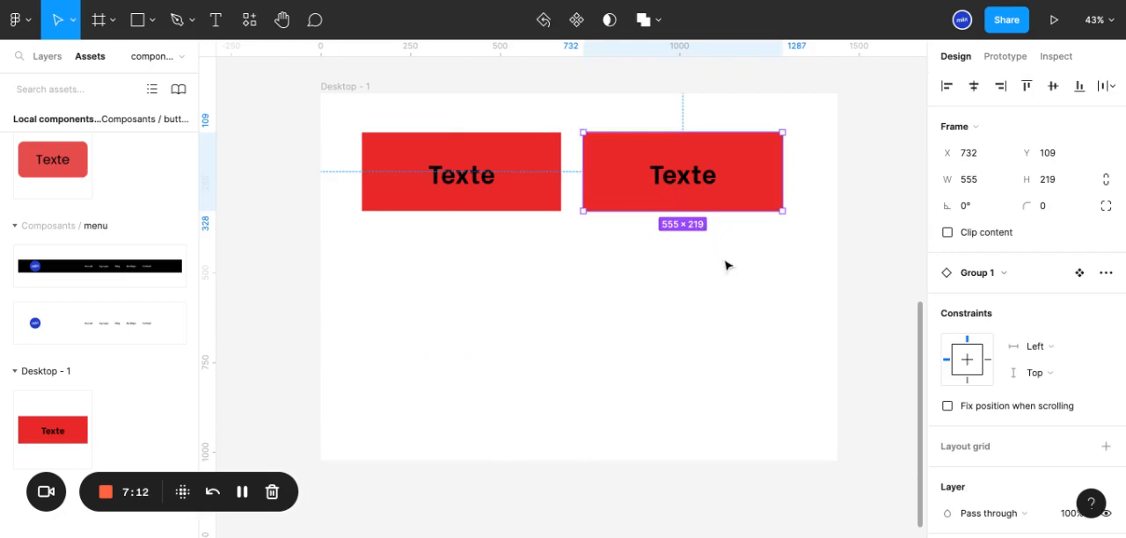
key("Delete")
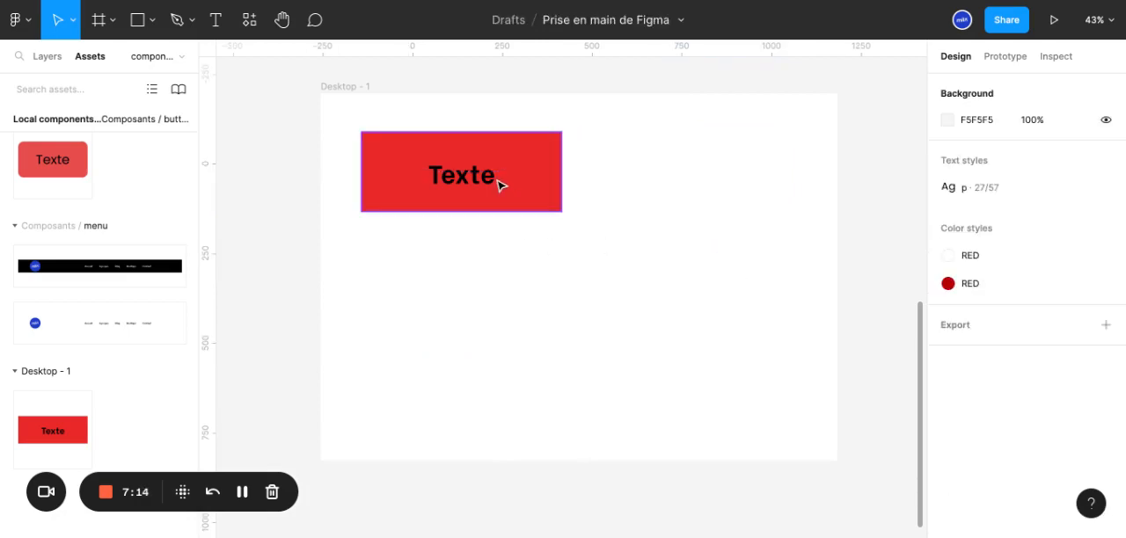
left_click(501, 184)
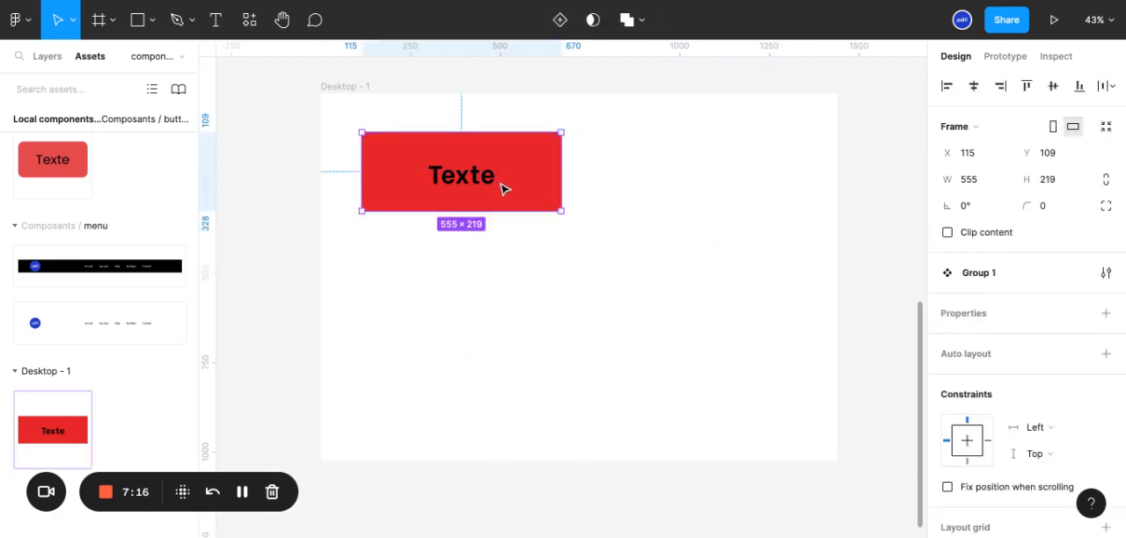
key("Delete")
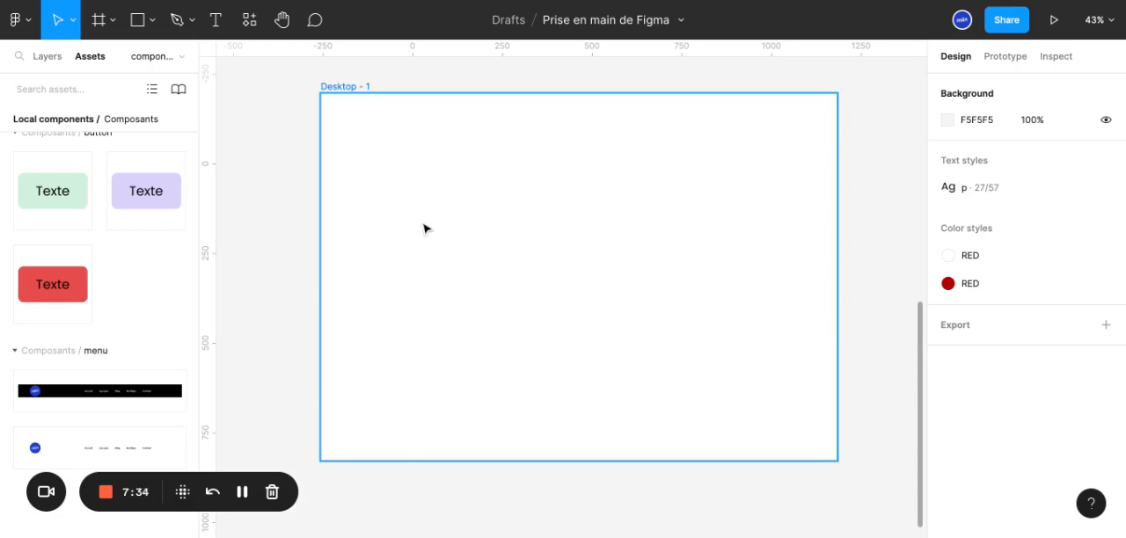
Return from the local component assets to the layer list of the component page
scroll(423, 228, "up", 1)
scroll(425, 231, "down", 1)
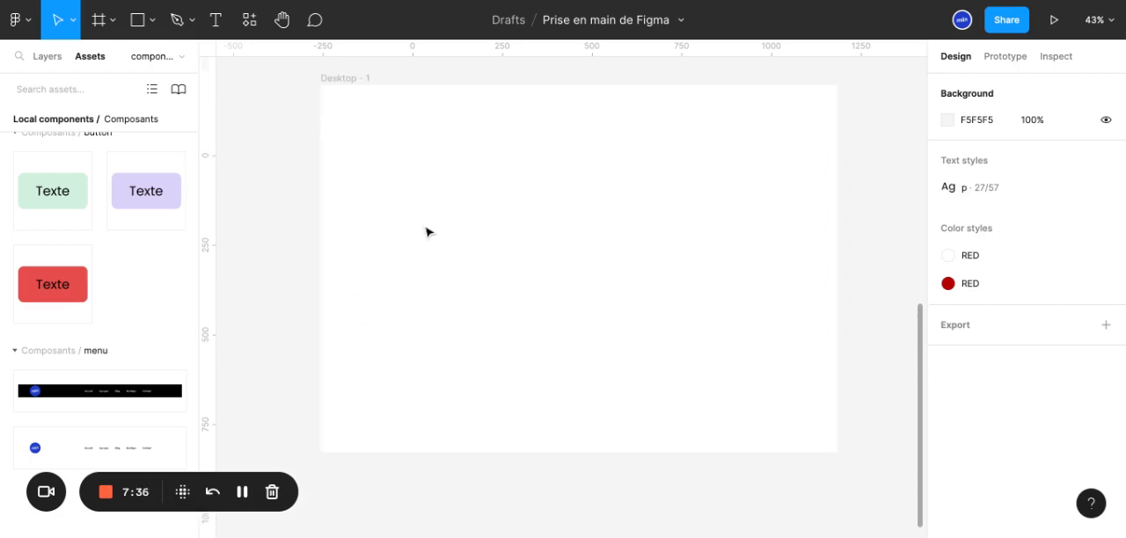
left_click(49, 58)
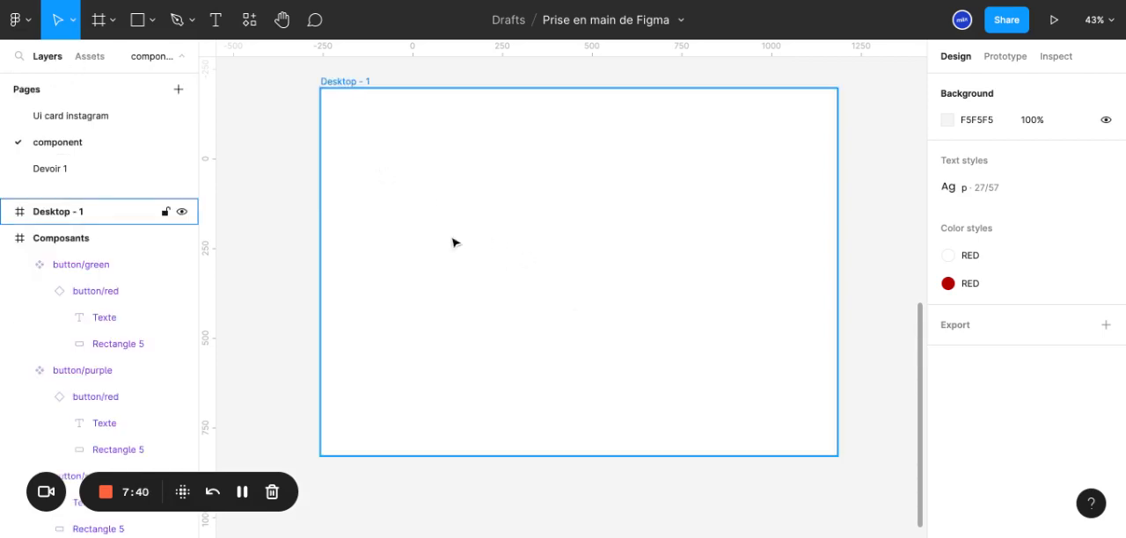
Examine the red, purple and green button components in the Composants frame, their nested layers, and the commands available for the purple one
scroll(454, 230, "up", 3)
scroll(453, 227, "up", 3)
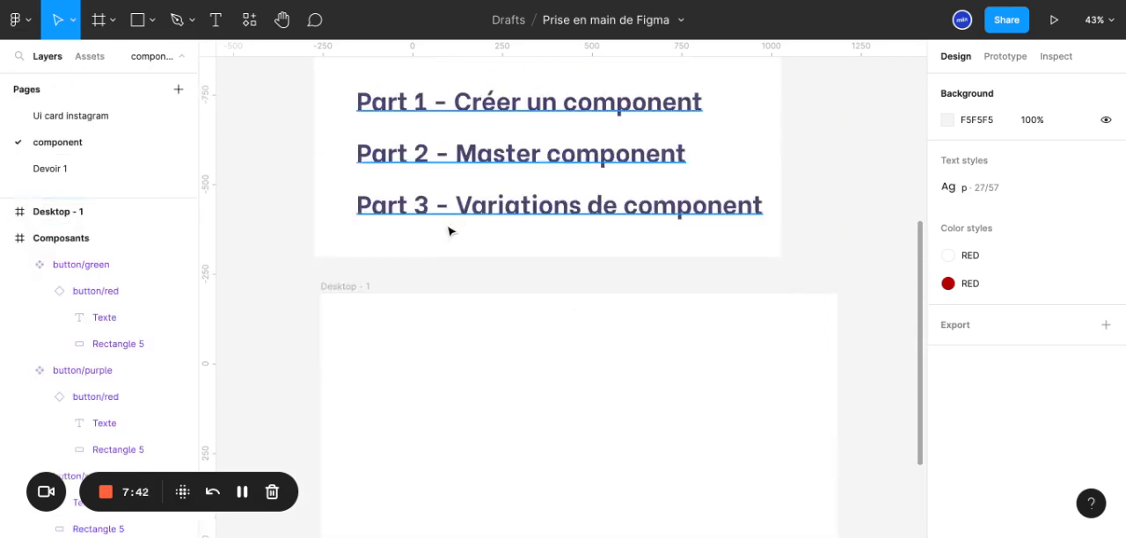
scroll(451, 230, "up", 3)
scroll(446, 223, "up", 6)
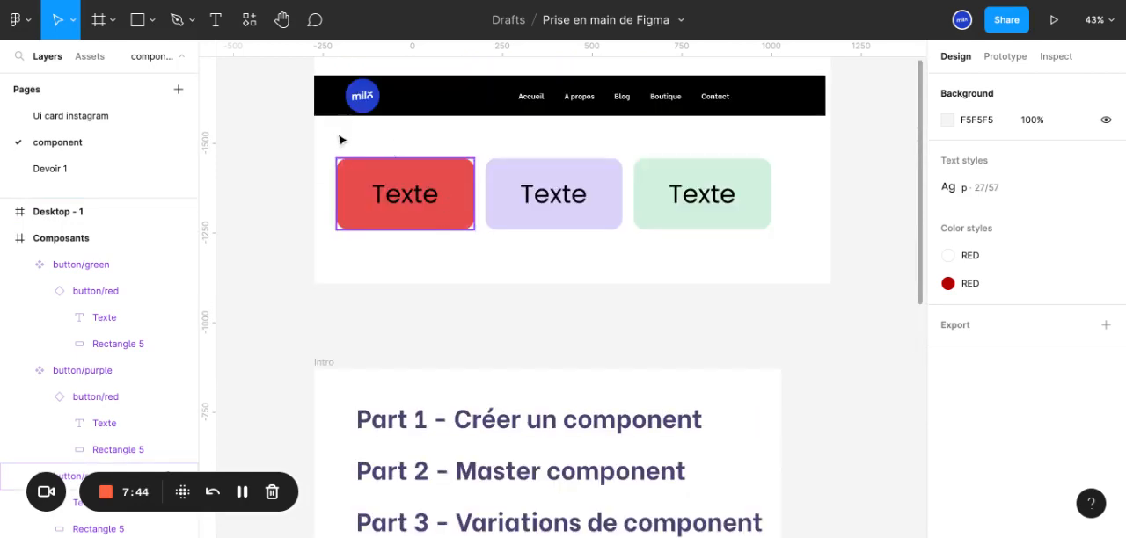
left_click(419, 187)
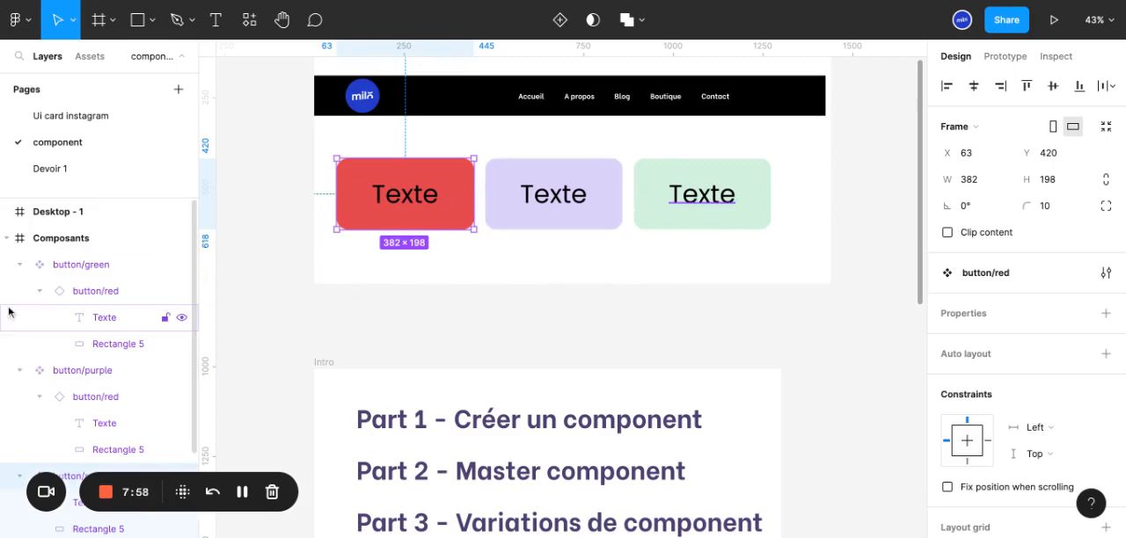
scroll(40, 304, "down", 3)
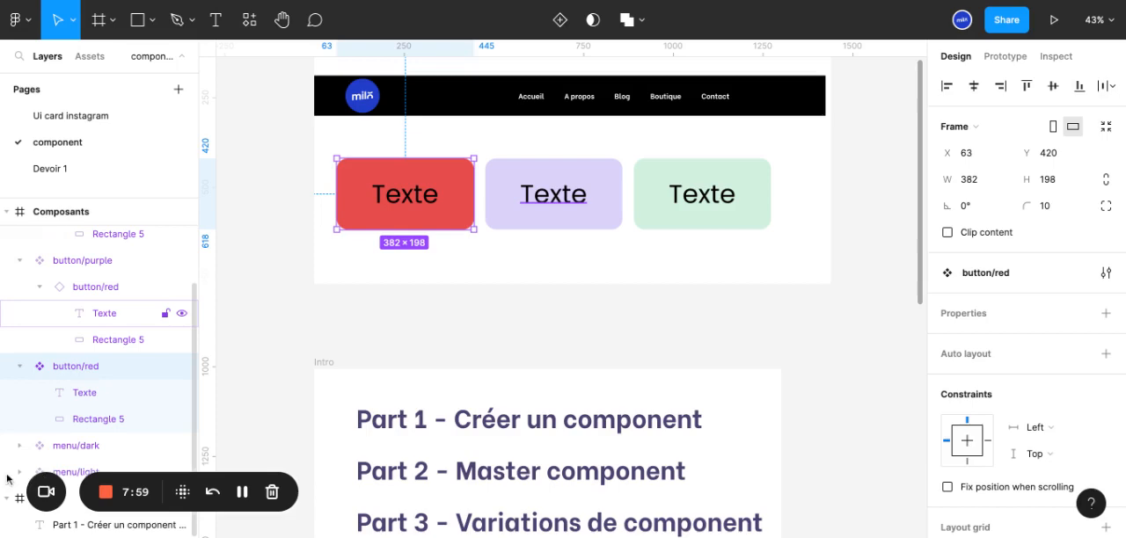
left_click(21, 365)
left_click(570, 209)
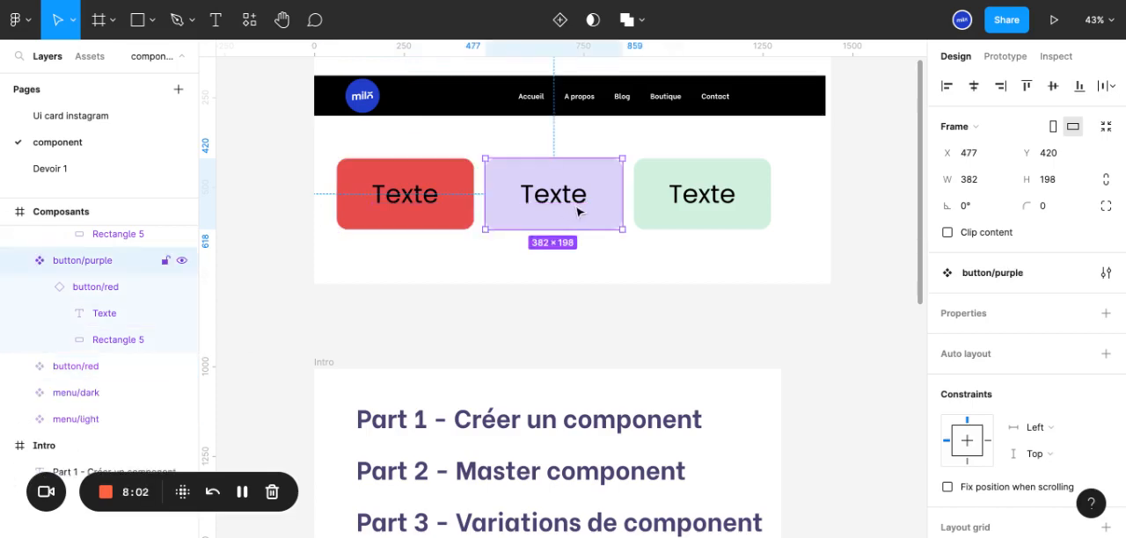
left_click(710, 212)
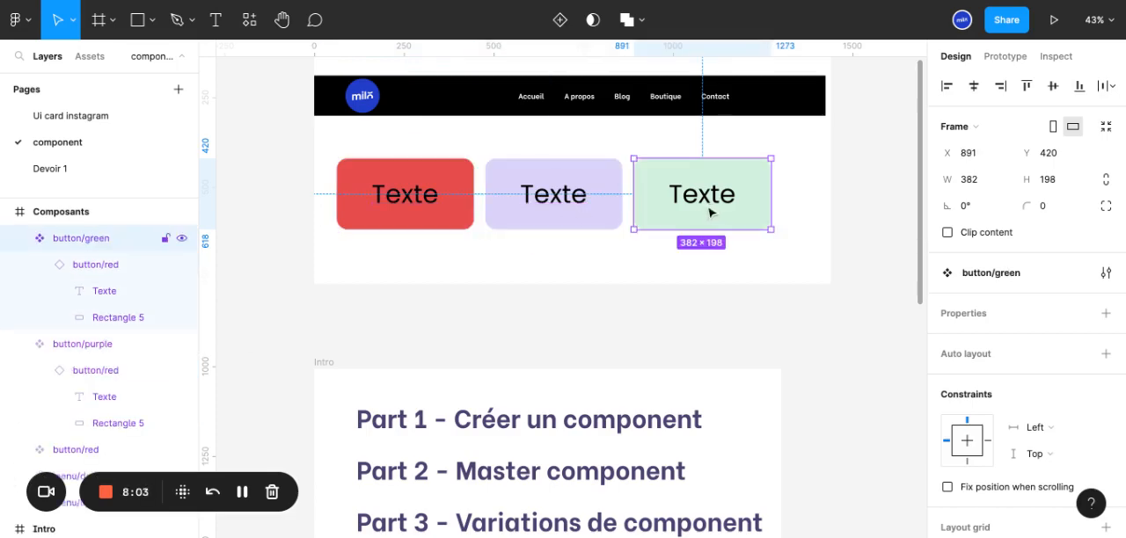
left_click(440, 189)
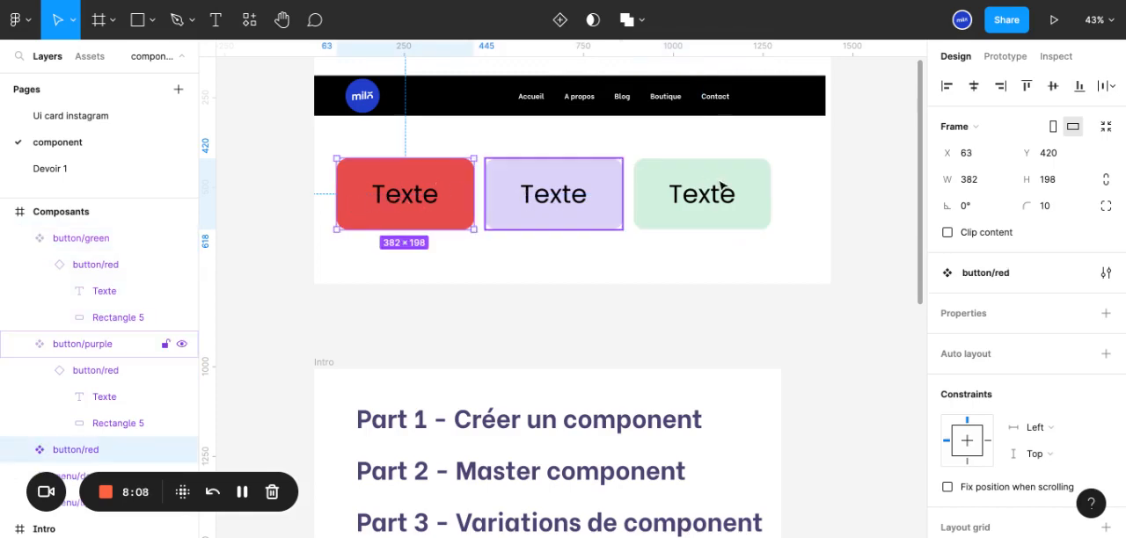
left_click(557, 200)
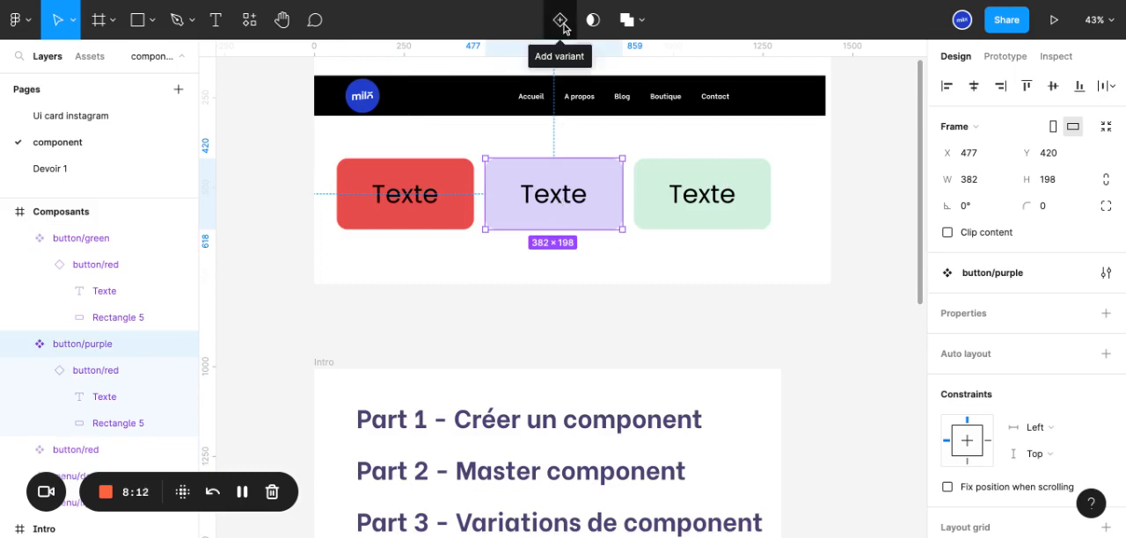
right_click(554, 220)
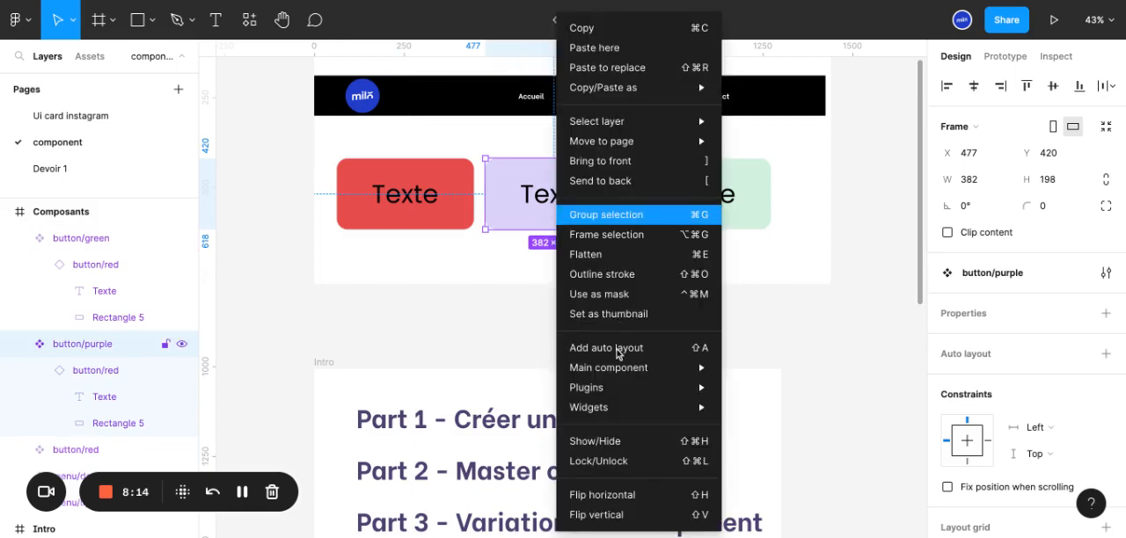
mouse_move(629, 418)
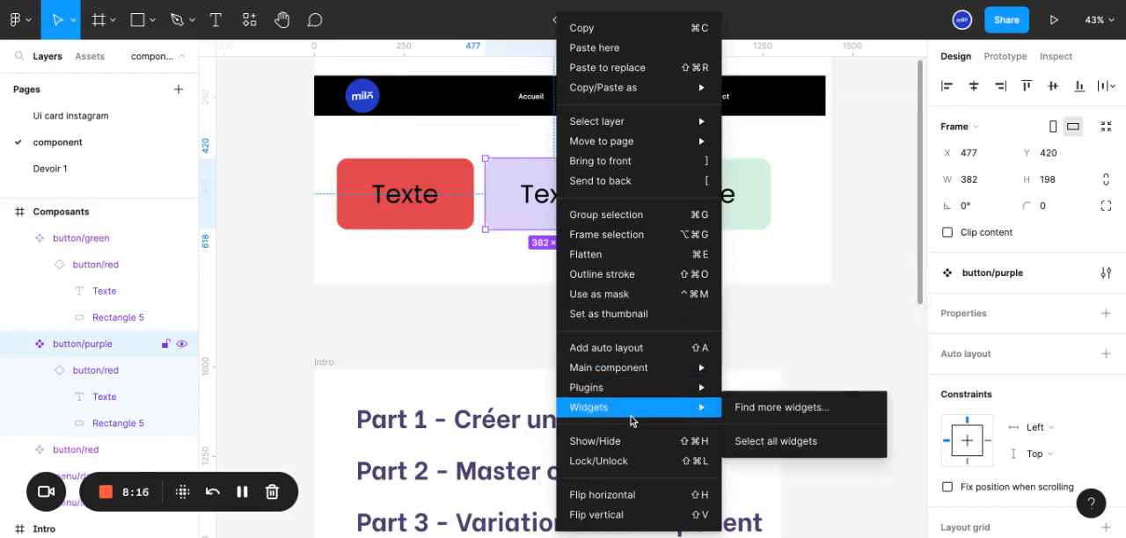
Delete the purple and green button components from the Composants frame
left_click(818, 217)
left_click_drag(818, 218, 559, 199)
key("Delete")
Duplicate the red button into two instances in a row beside it, at about X 514 and X 965, Y 420
left_click(451, 203)
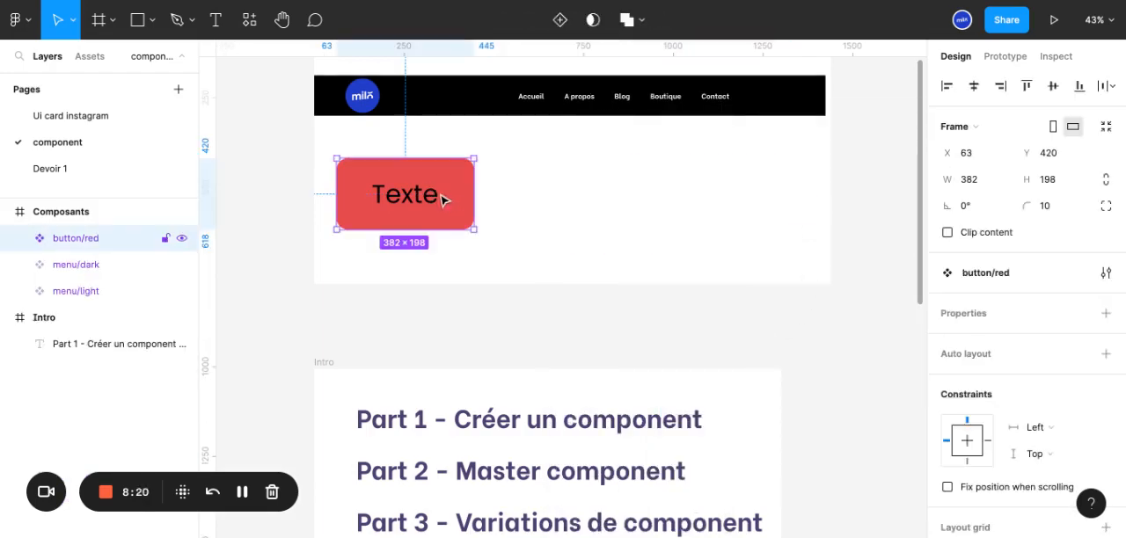
left_click_drag(437, 197, 599, 197)
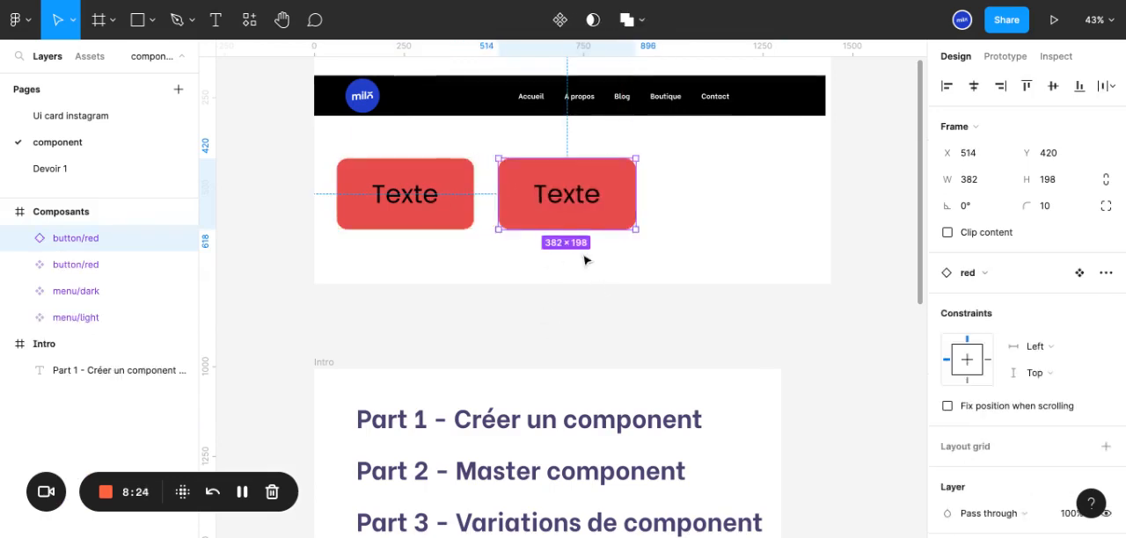
key("ctrl+d")
Turn the middle and third red button instances each into a separate component, undoing the extra variant added to the middle one
left_click(577, 211)
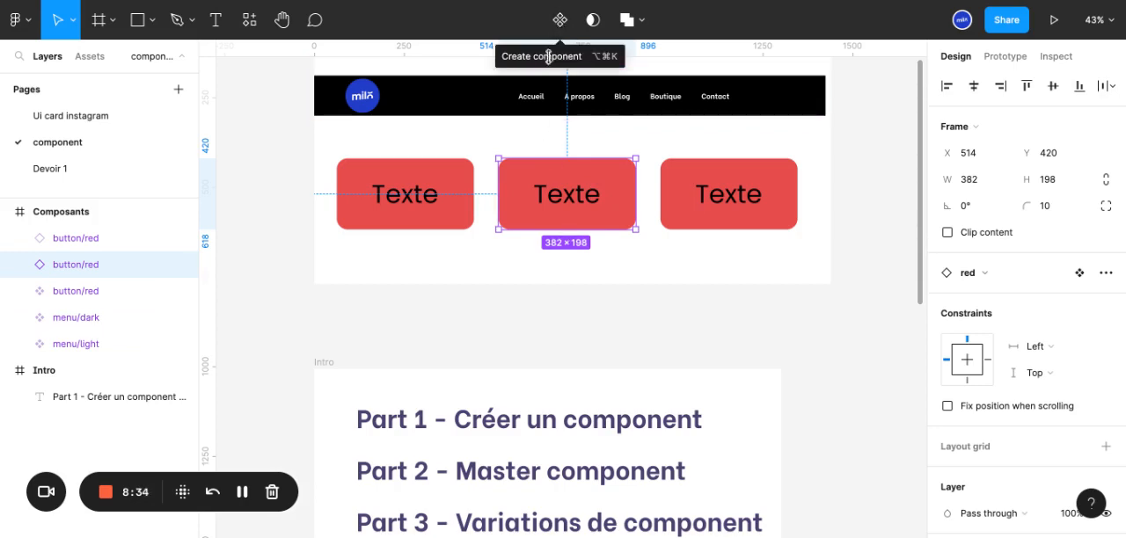
left_click(559, 21)
left_click(560, 21)
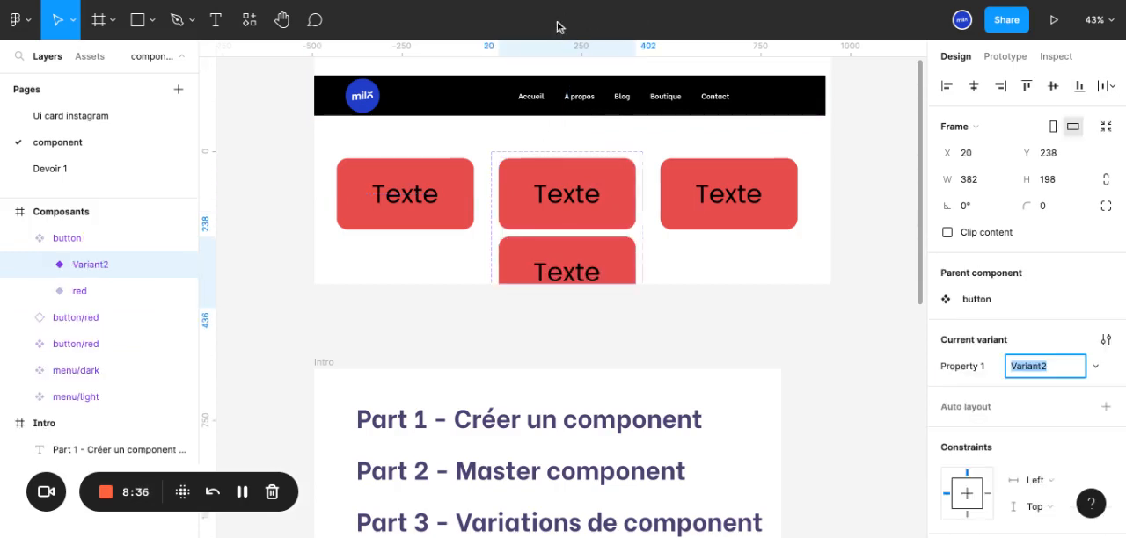
key("super+z")
left_click(772, 211)
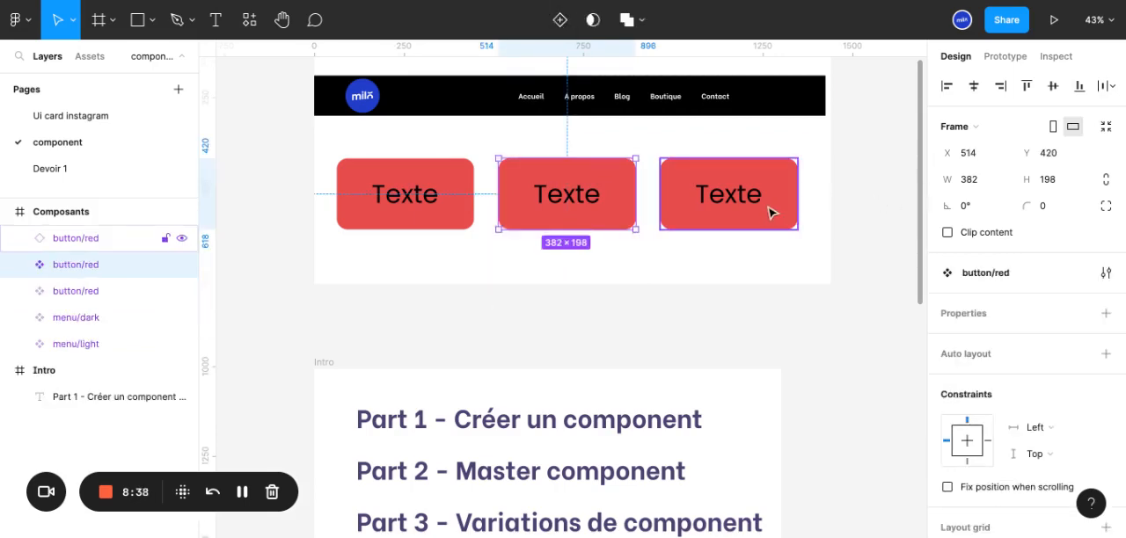
left_click(560, 22)
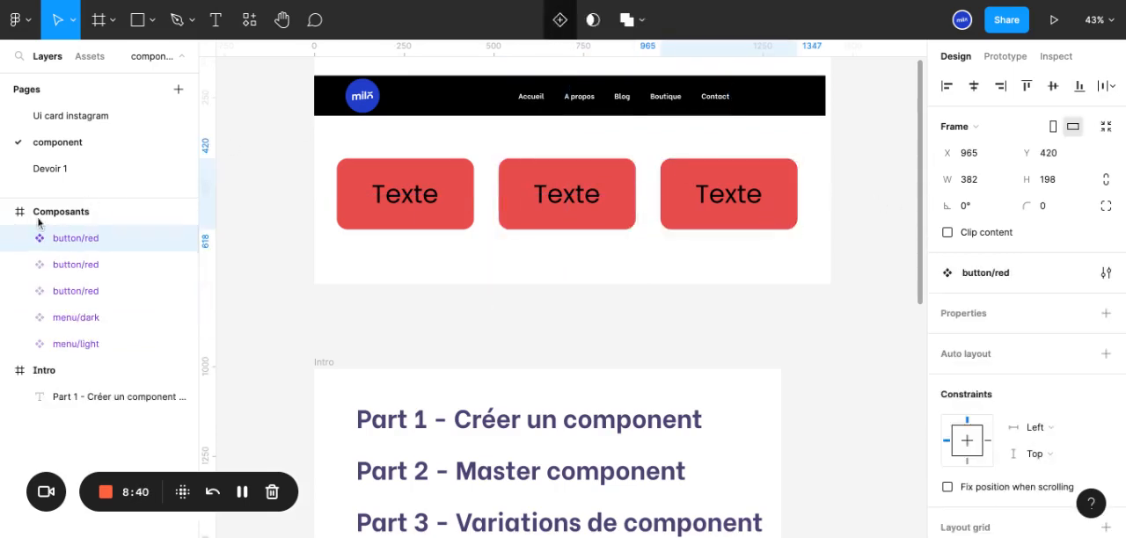
left_click(20, 238)
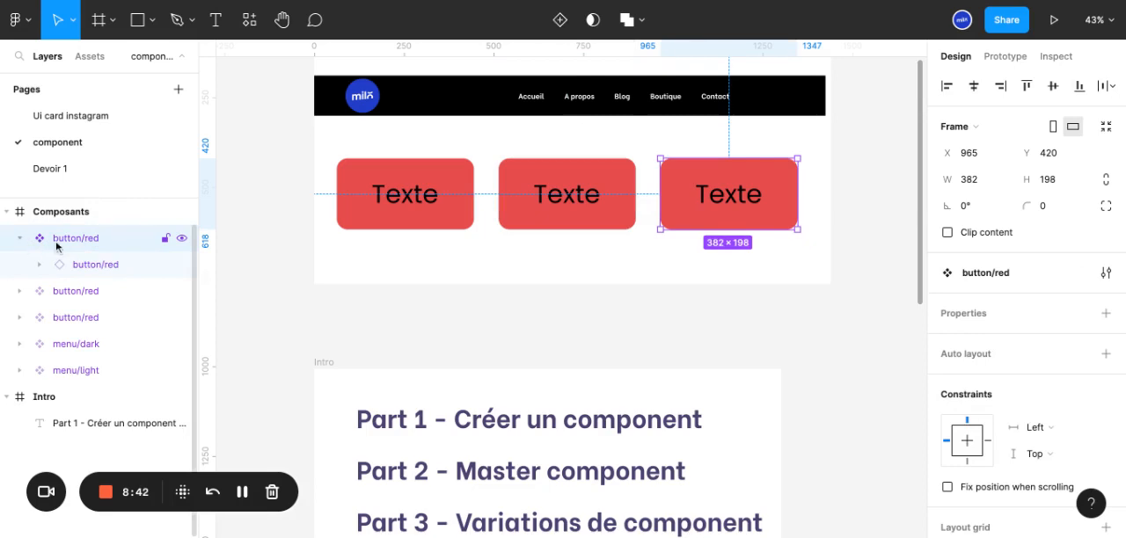
left_click(21, 239)
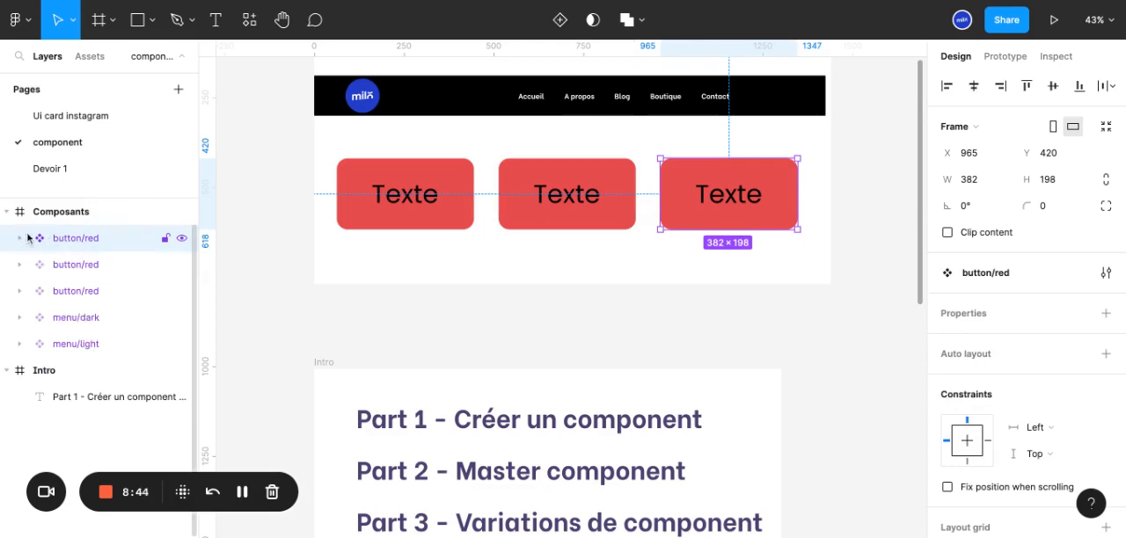
Recolour the background rectangle of the middle button component to cyan 17CFDB
left_click(566, 214)
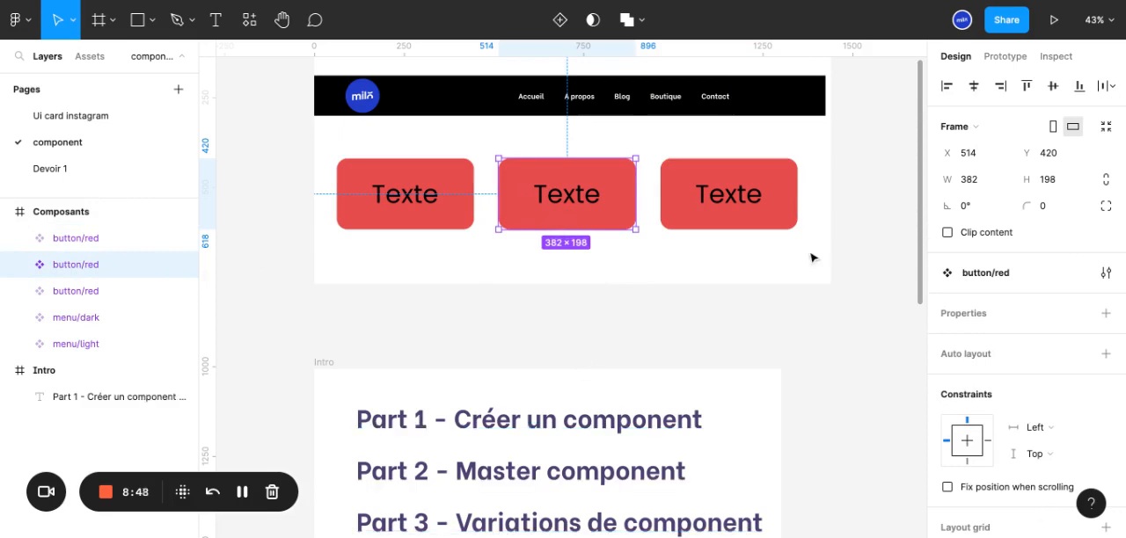
scroll(974, 292, "down", 5)
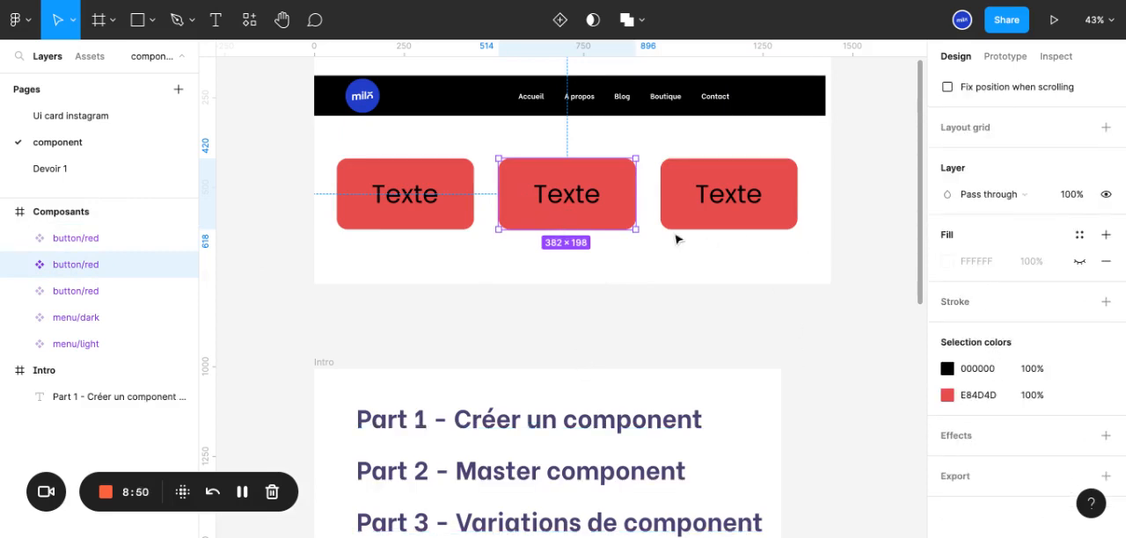
double_click(626, 208)
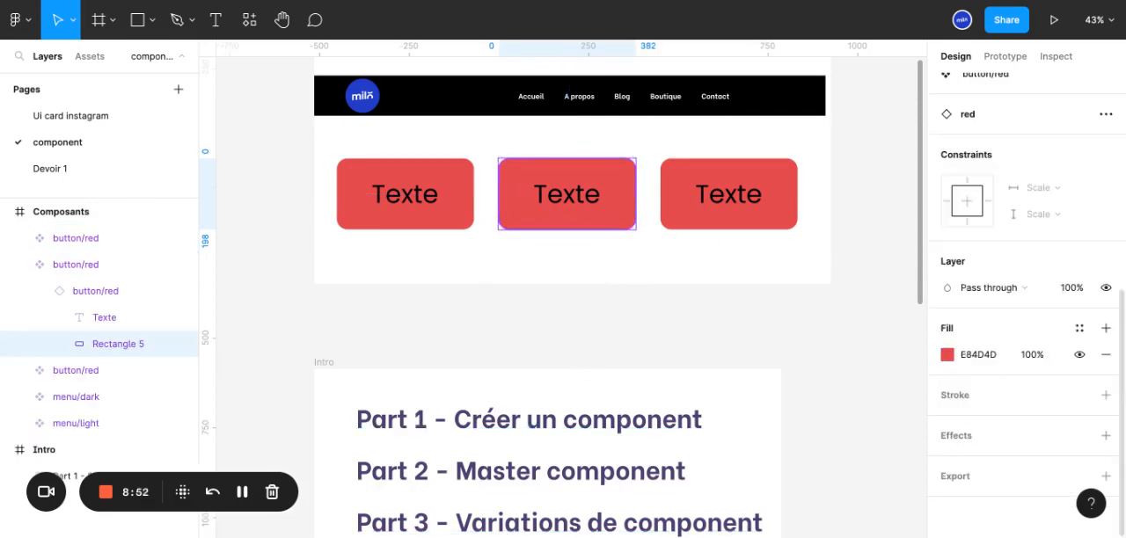
left_click(947, 354)
left_click(907, 153)
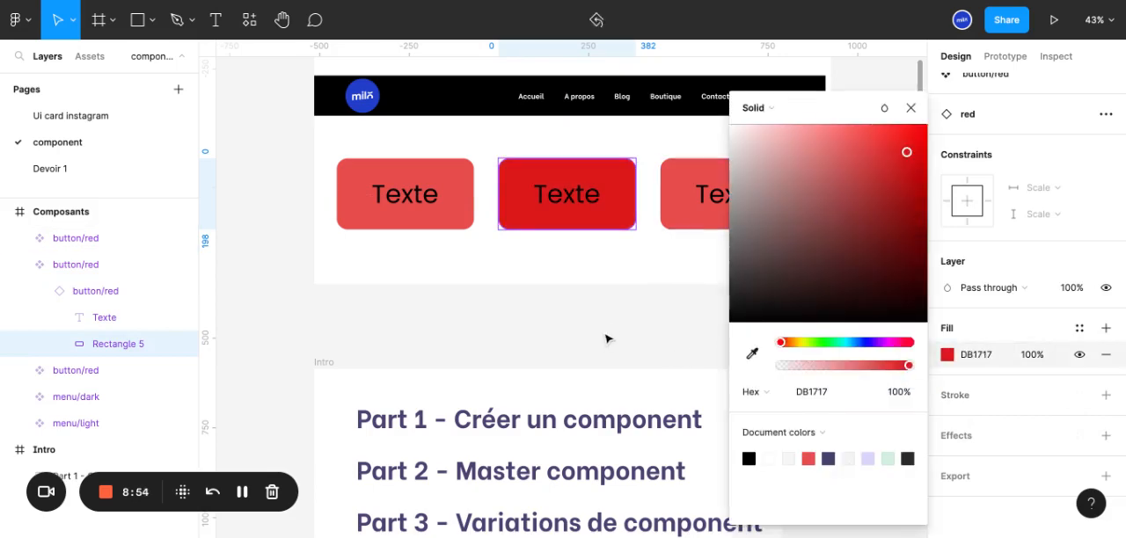
left_click(845, 343)
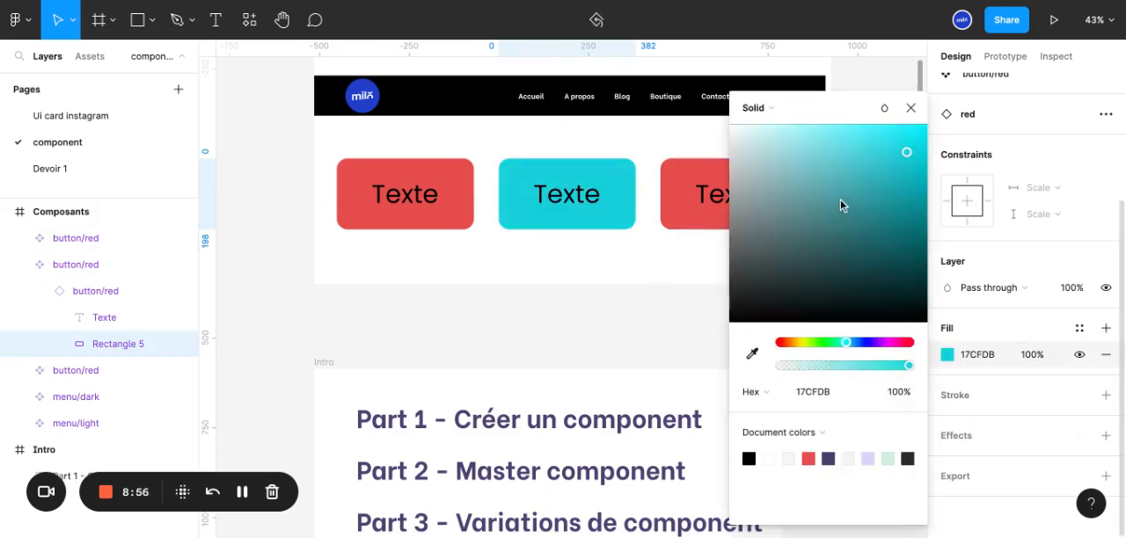
Set the font of the third button component's text to Otomanopee One
left_click(729, 193)
double_click(730, 194)
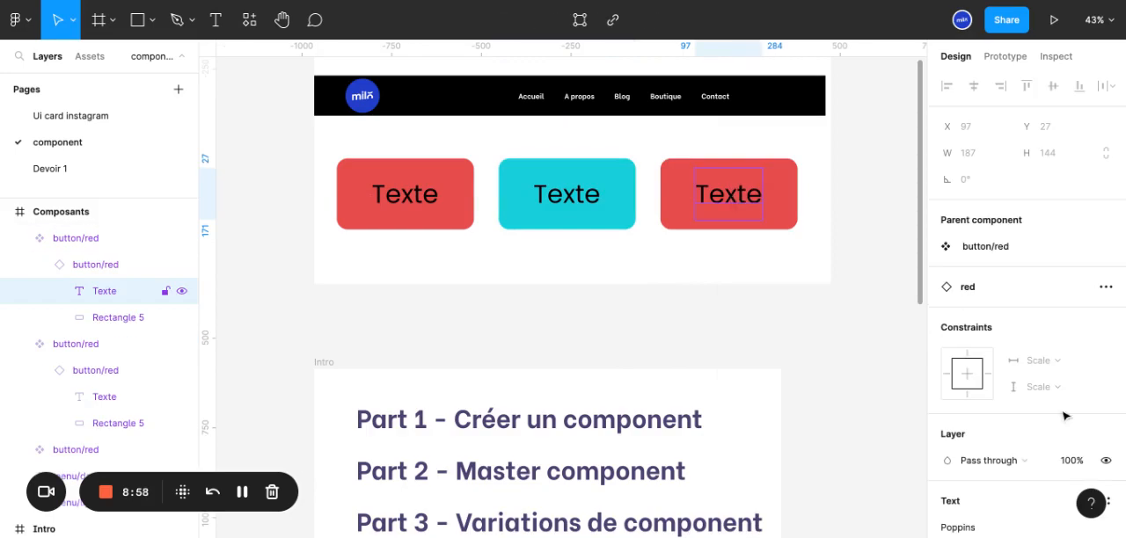
scroll(997, 444, "down", 3)
left_click(1016, 335)
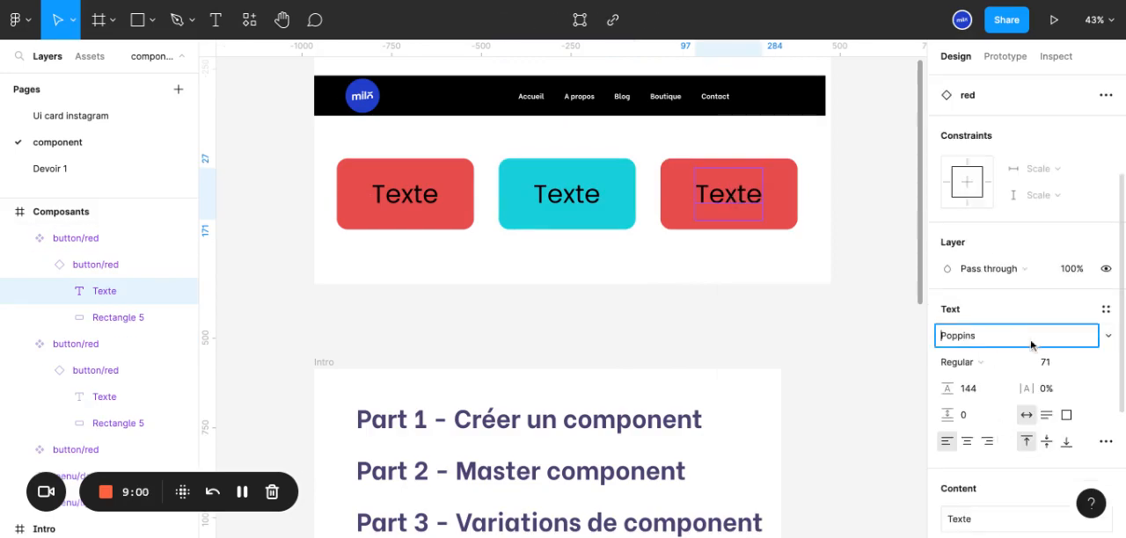
left_click(1110, 336)
scroll(1026, 275, "up", 5)
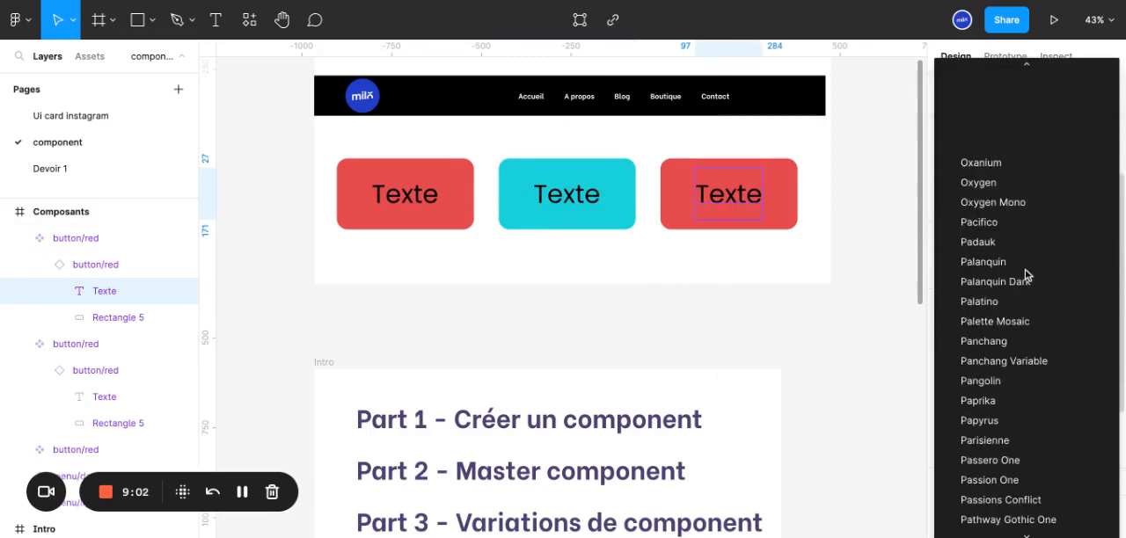
scroll(1027, 271, "up", 4)
left_click(1020, 330)
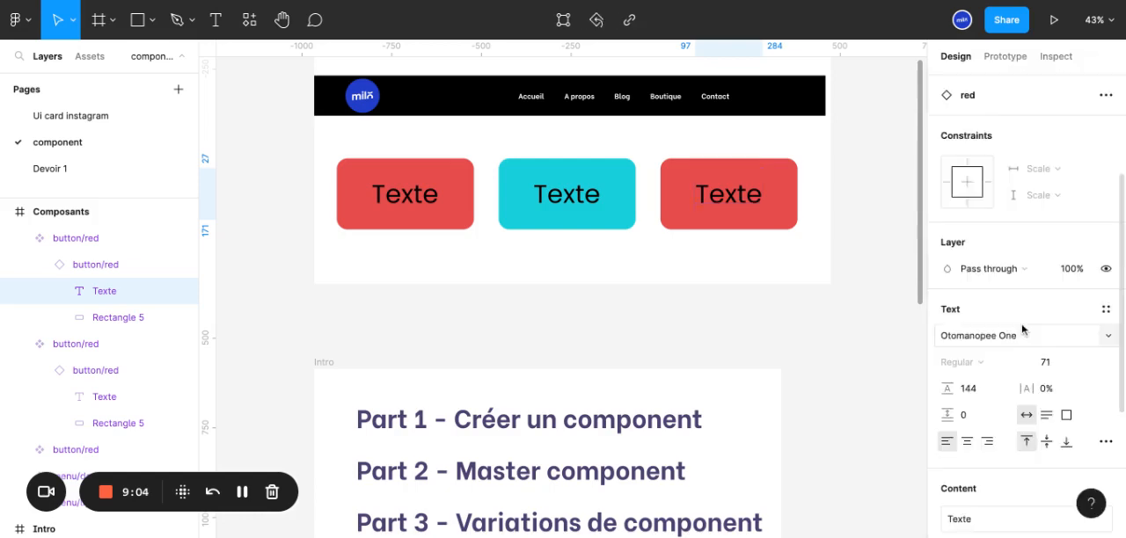
Try a stroke on the third button's text and remove it
scroll(1065, 445, "down", 4)
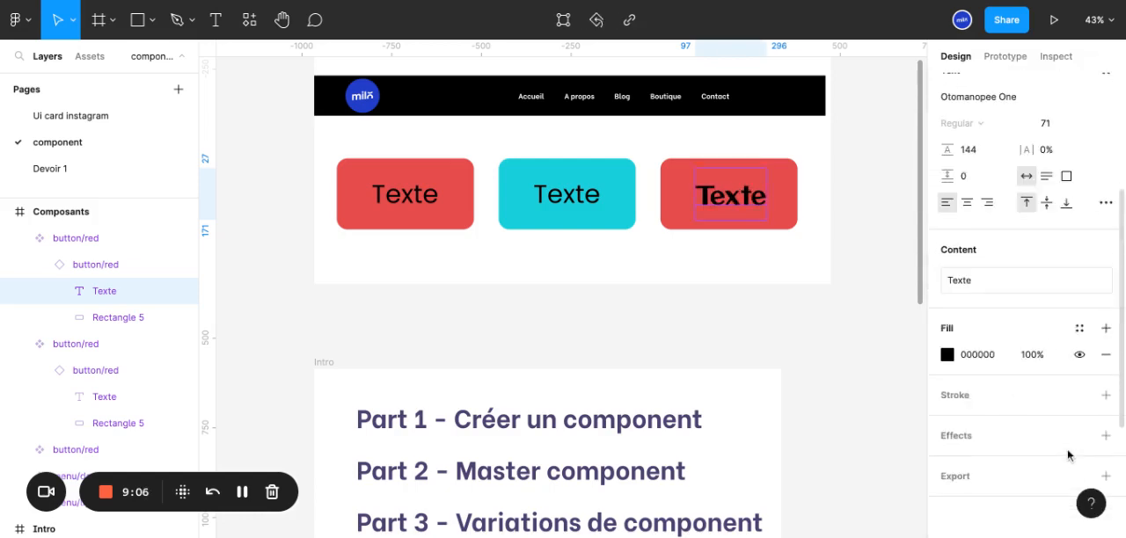
left_click(1106, 396)
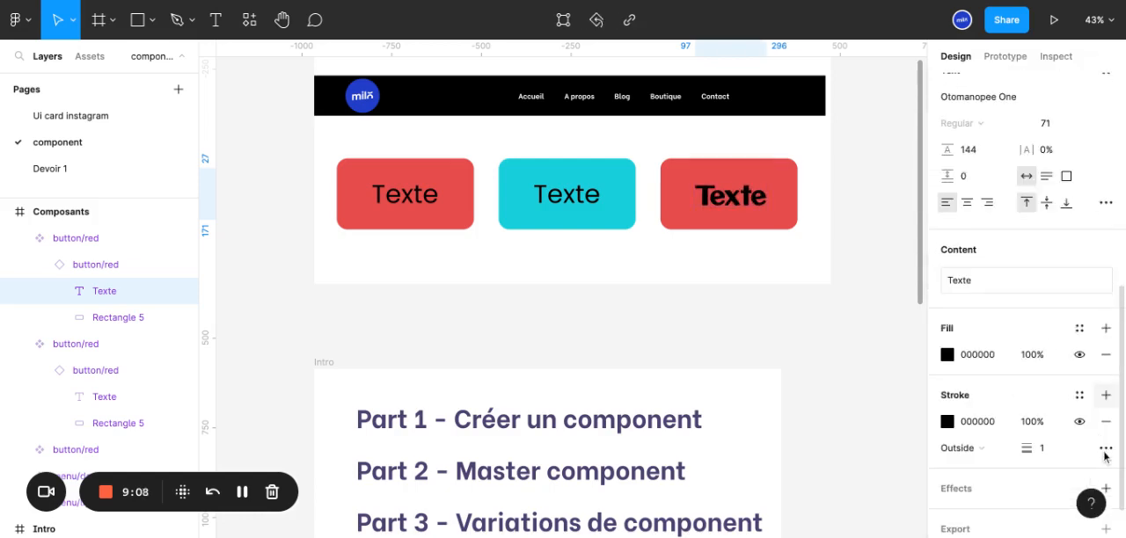
left_click(1105, 422)
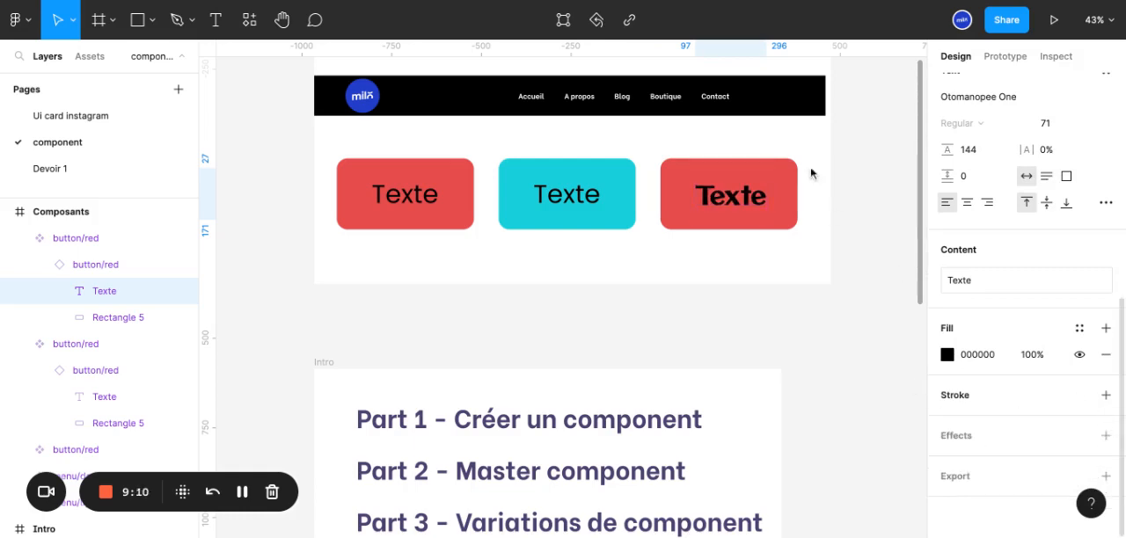
Give the third button's rectangle a black inside stroke of width 2 and remove its red fill
left_click(787, 190)
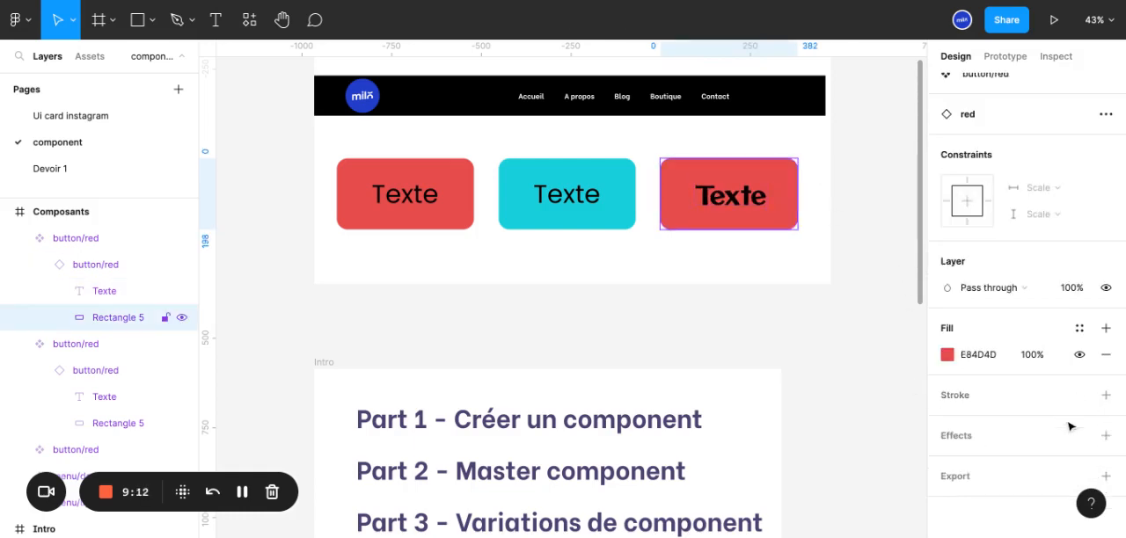
left_click(1105, 396)
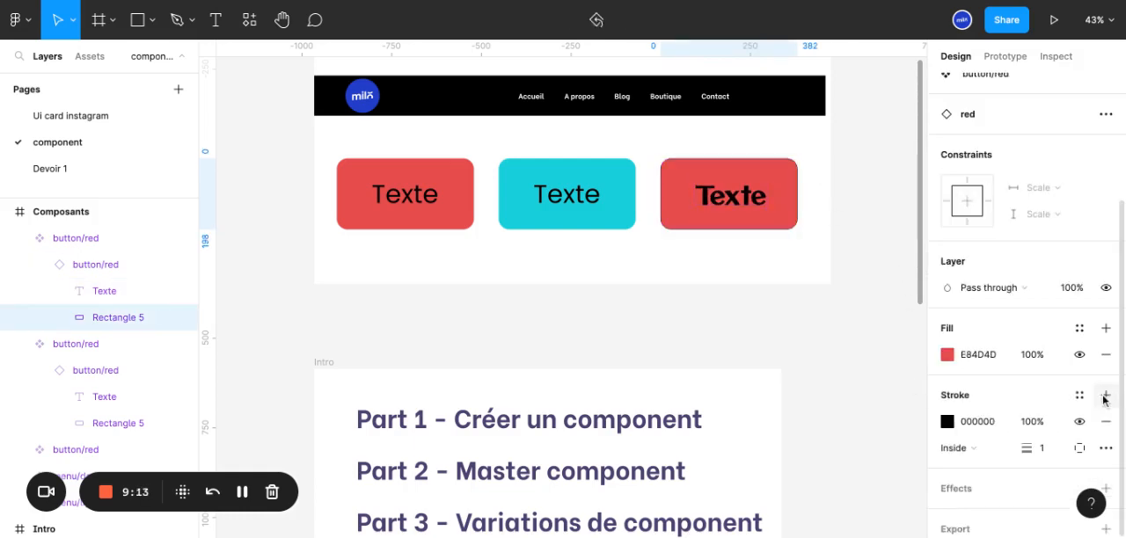
left_click(1041, 451)
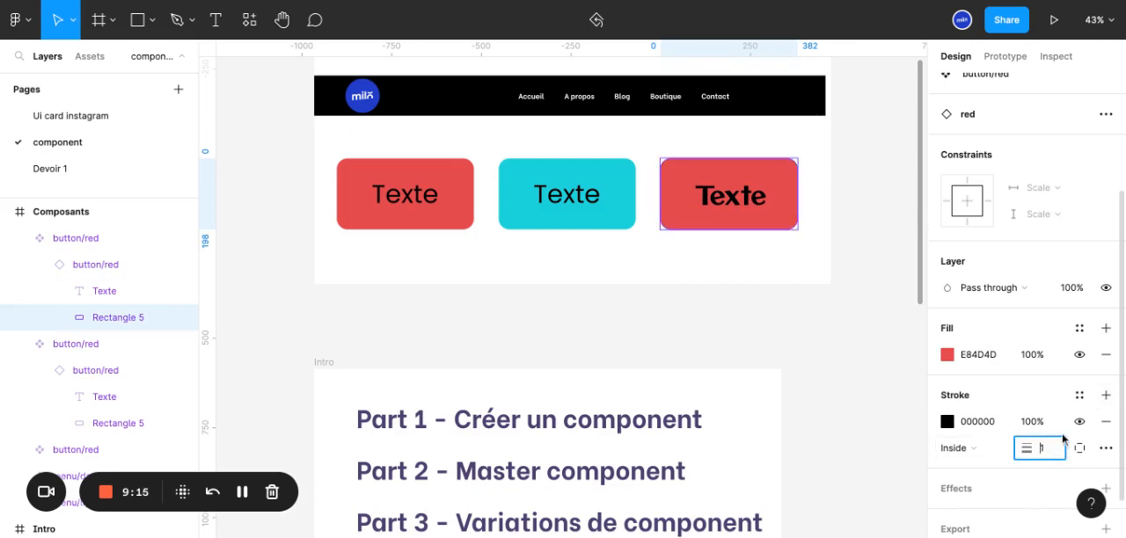
type("2")
key("Return")
left_click(1105, 355)
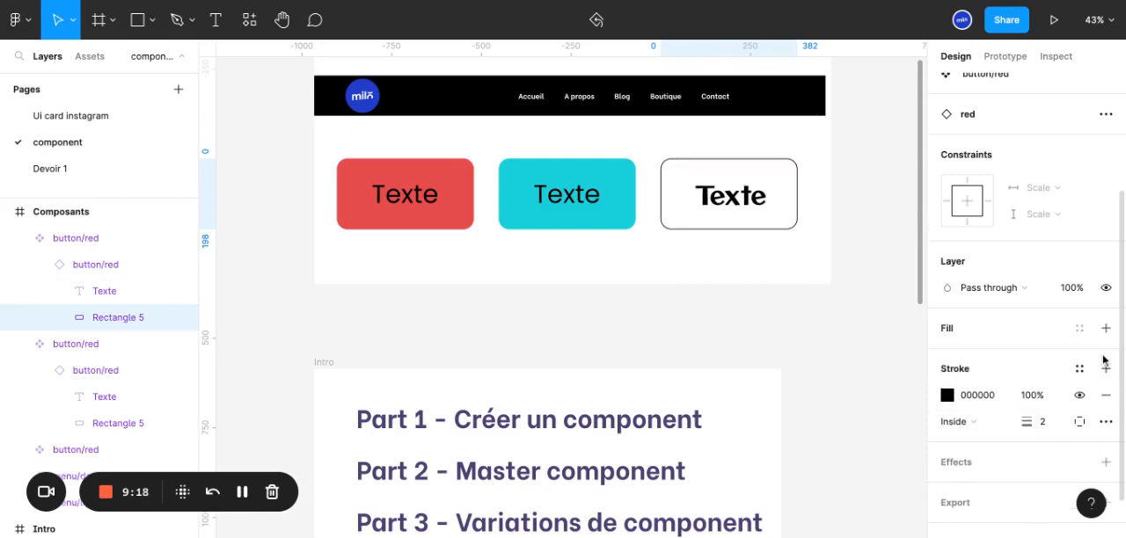
Change the font of the third button component's text to Podkova
left_click(743, 209)
left_click(990, 355)
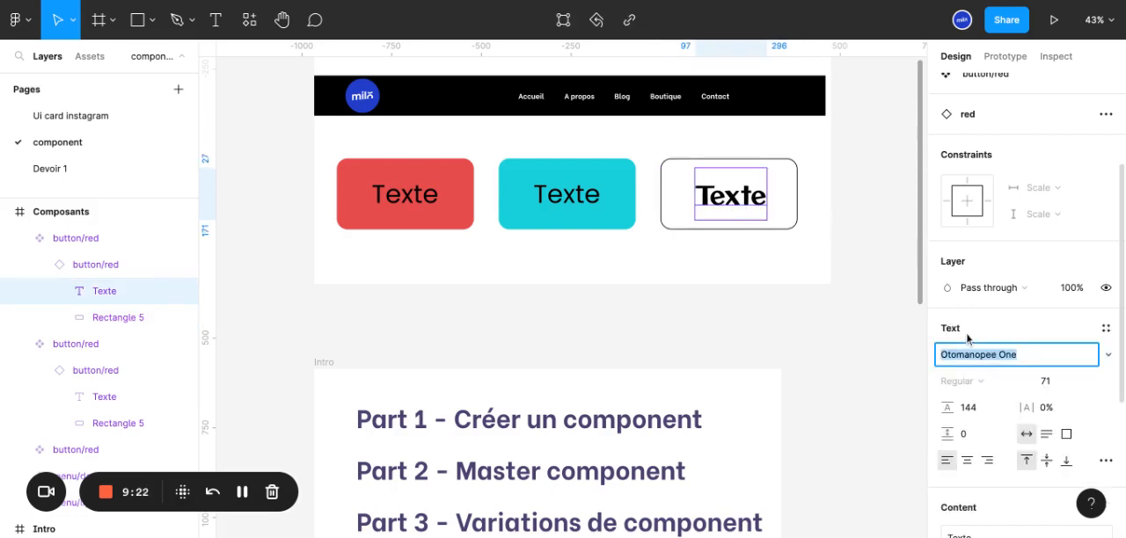
type("Podkova")
key("Return")
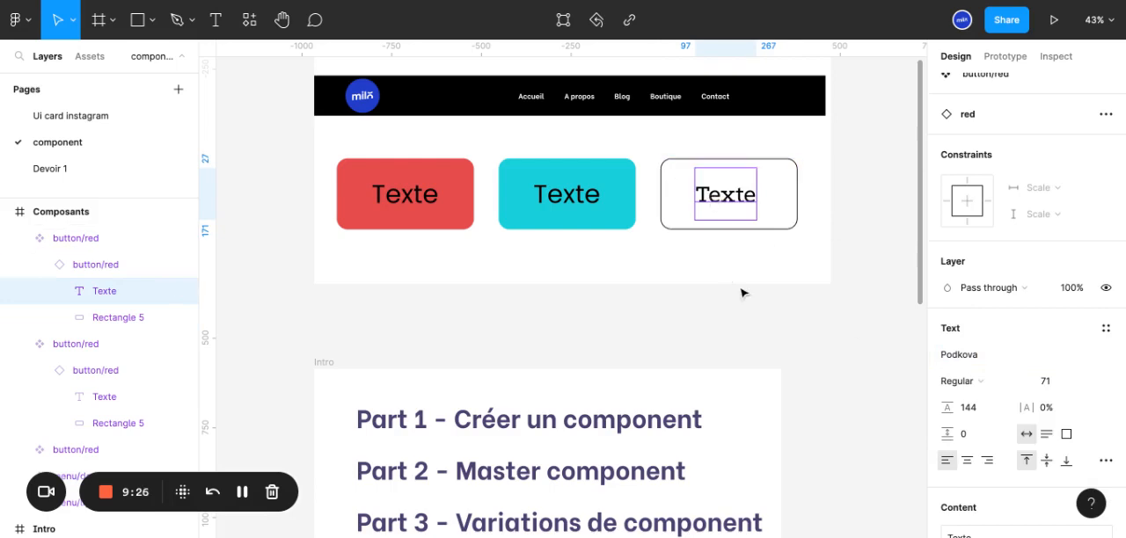
left_click(713, 308)
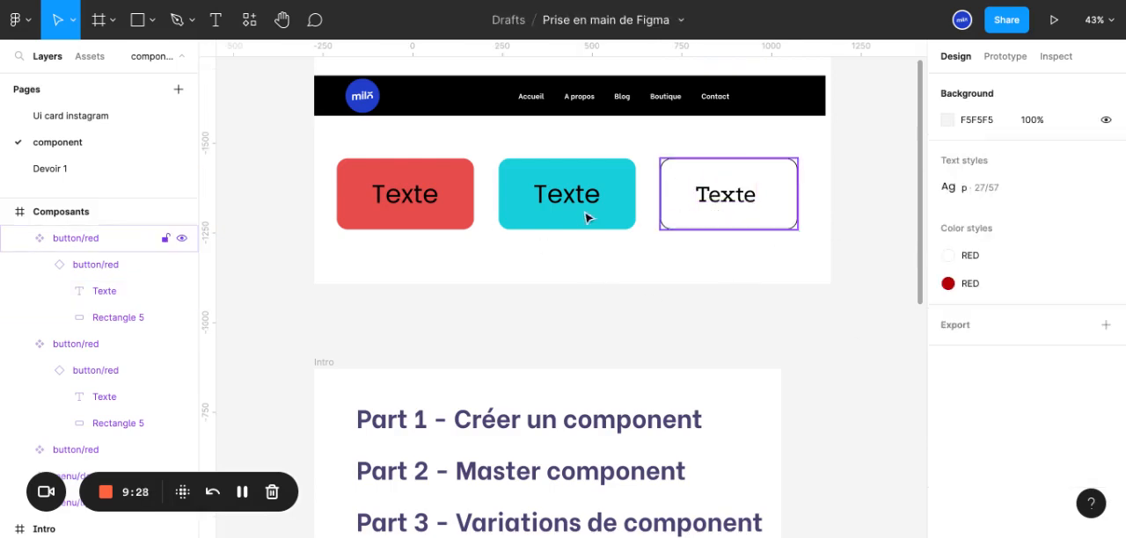
Examine the three button components individually and as a group in the Composants frame
left_click(709, 211)
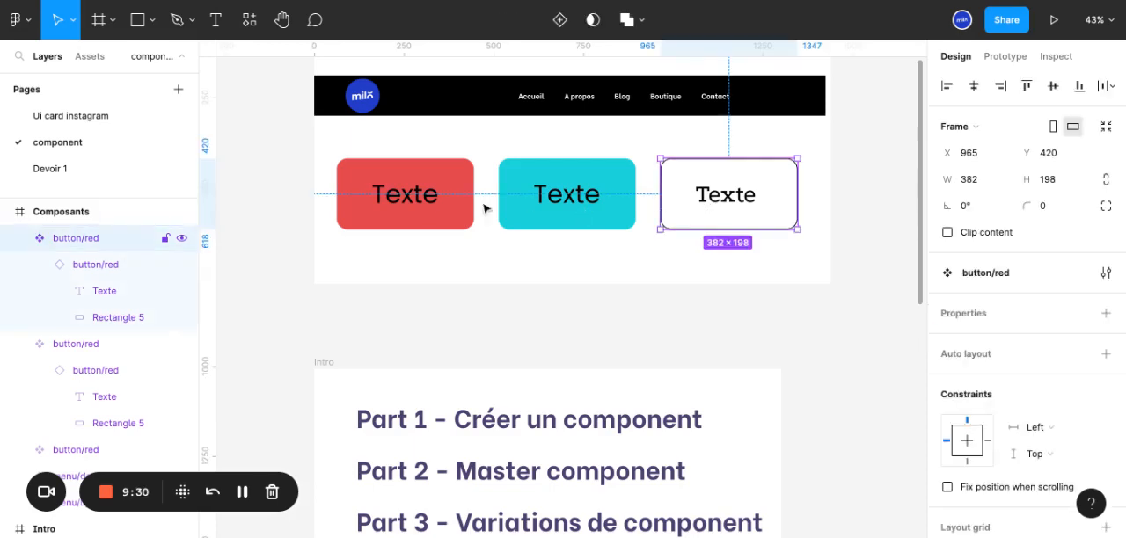
left_click(411, 199)
left_click(514, 222)
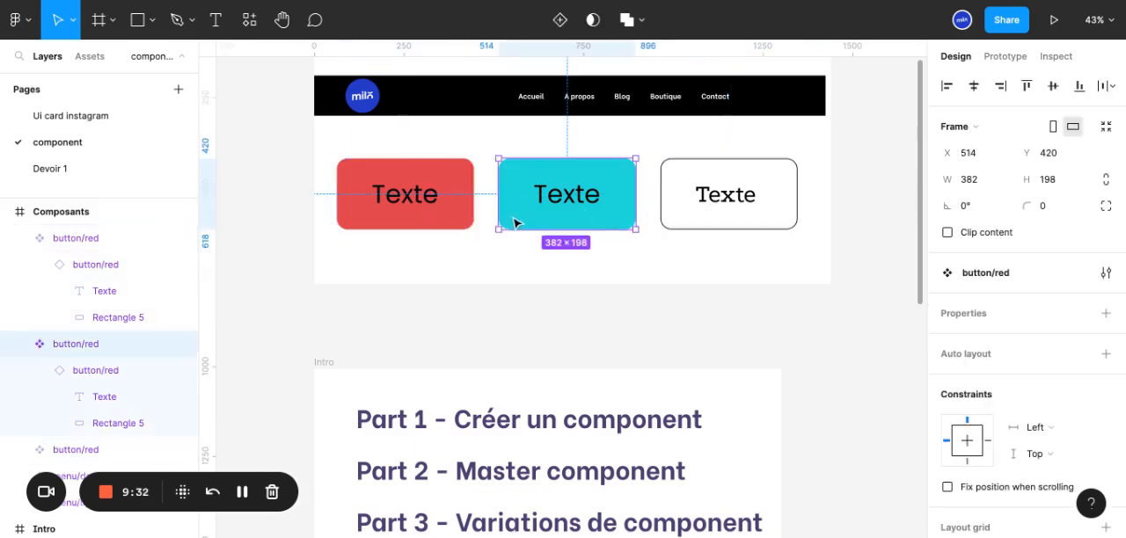
left_click(431, 216)
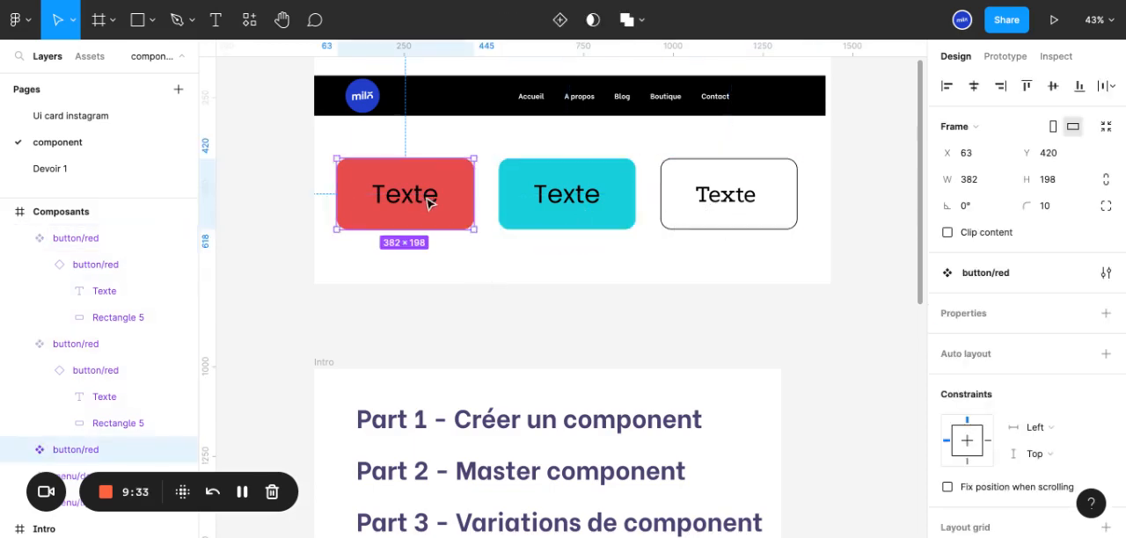
left_click(826, 272)
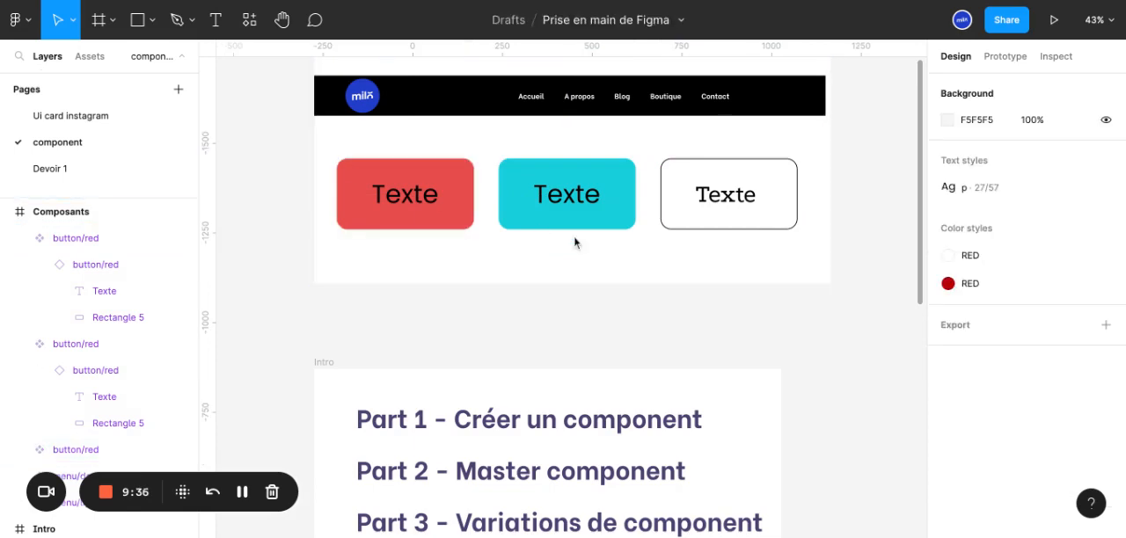
left_click_drag(321, 173, 472, 187)
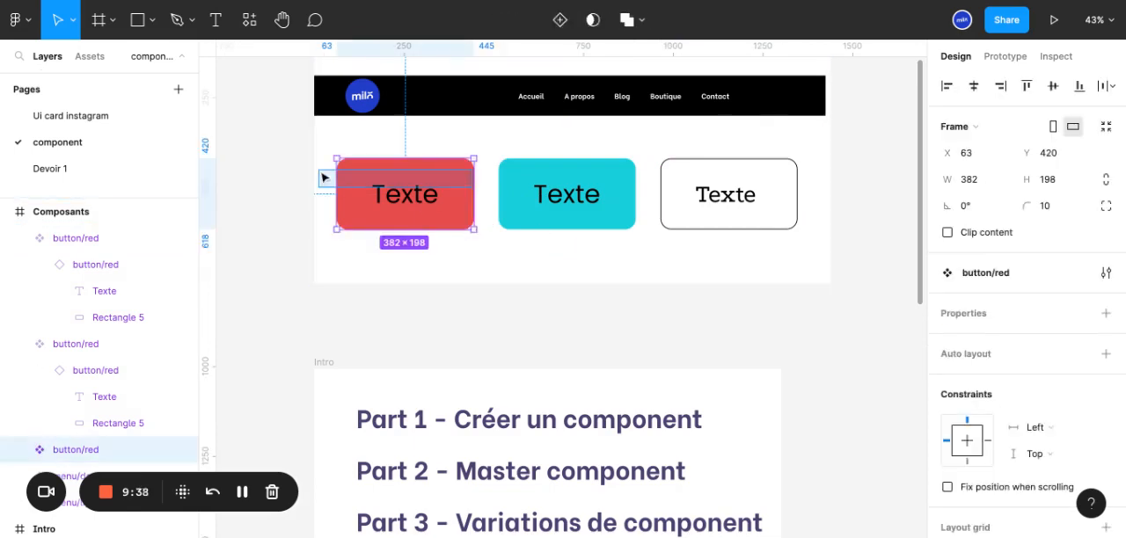
key("ctrl+a")
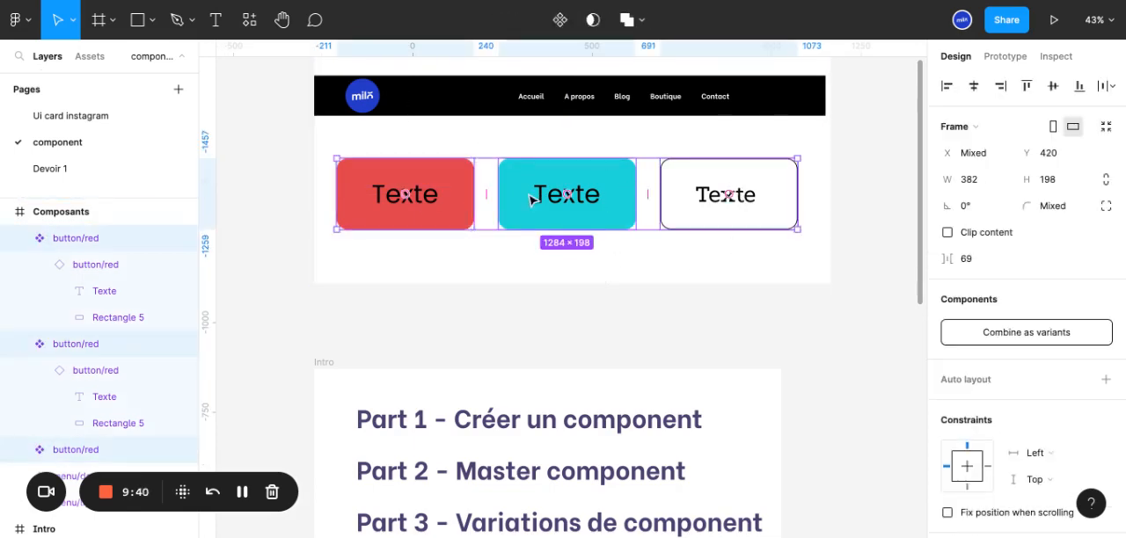
left_click(754, 305)
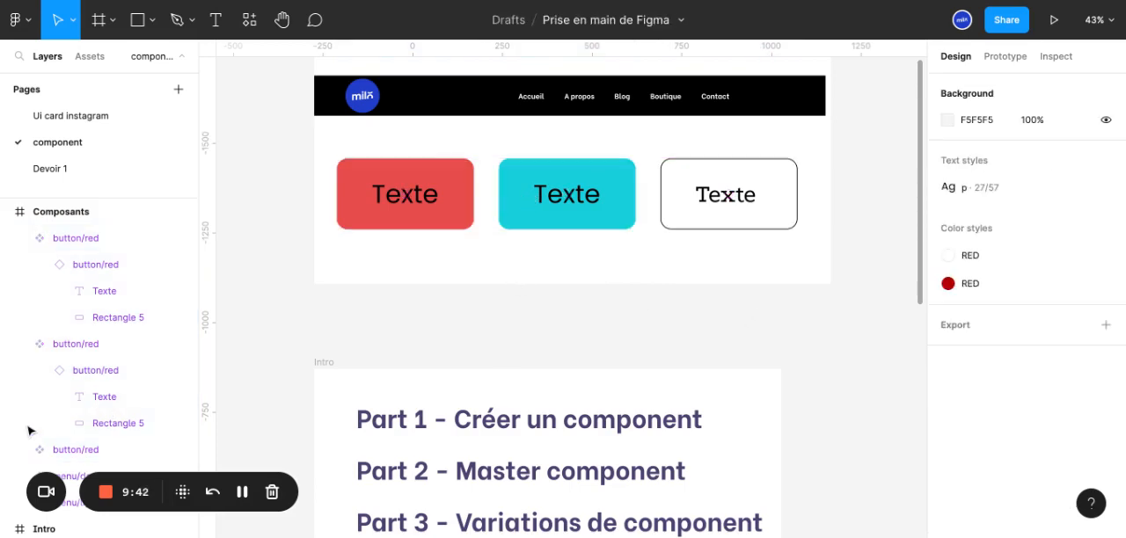
Rename the outlined white button component as button/1, keeping the button/ prefix
left_click(72, 244)
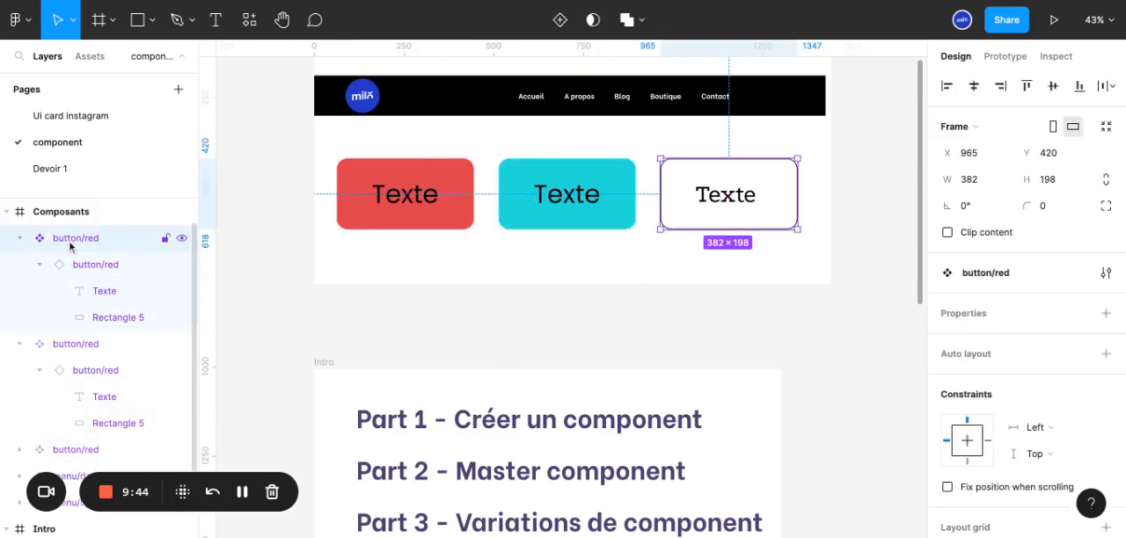
double_click(72, 245)
left_click(81, 241)
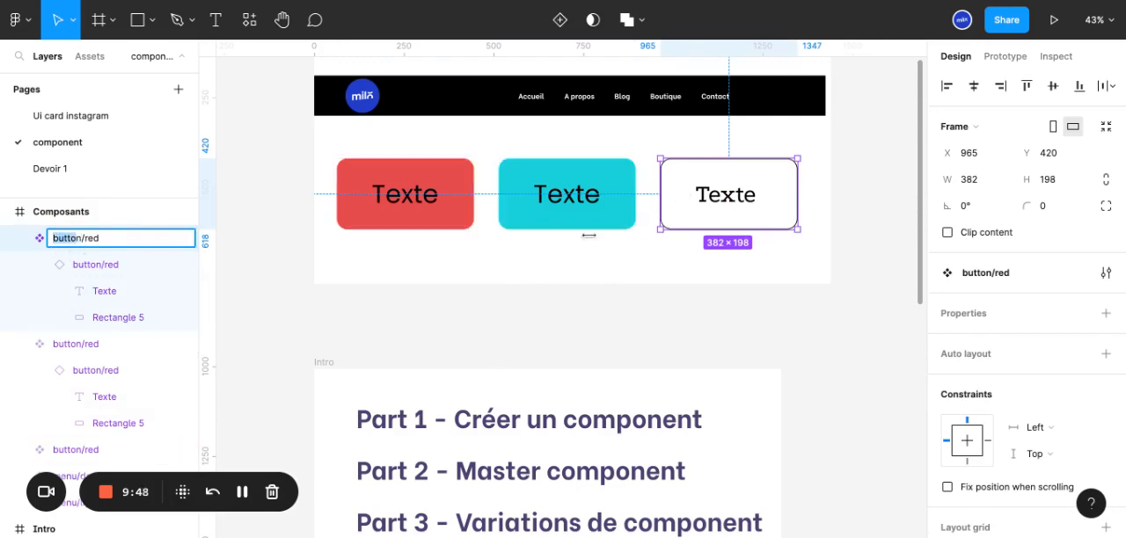
left_click(81, 239)
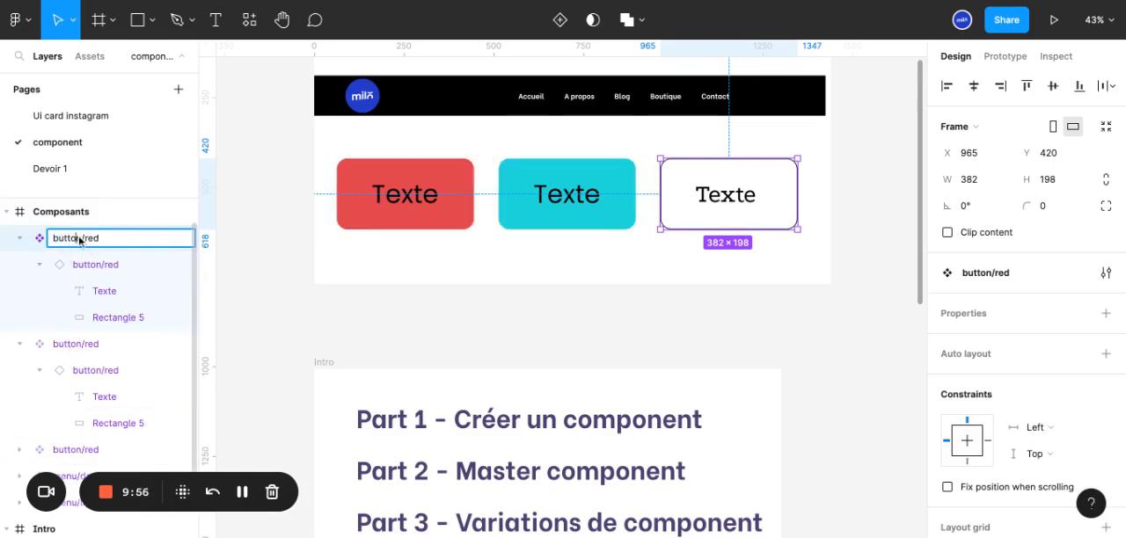
key("shift+Home")
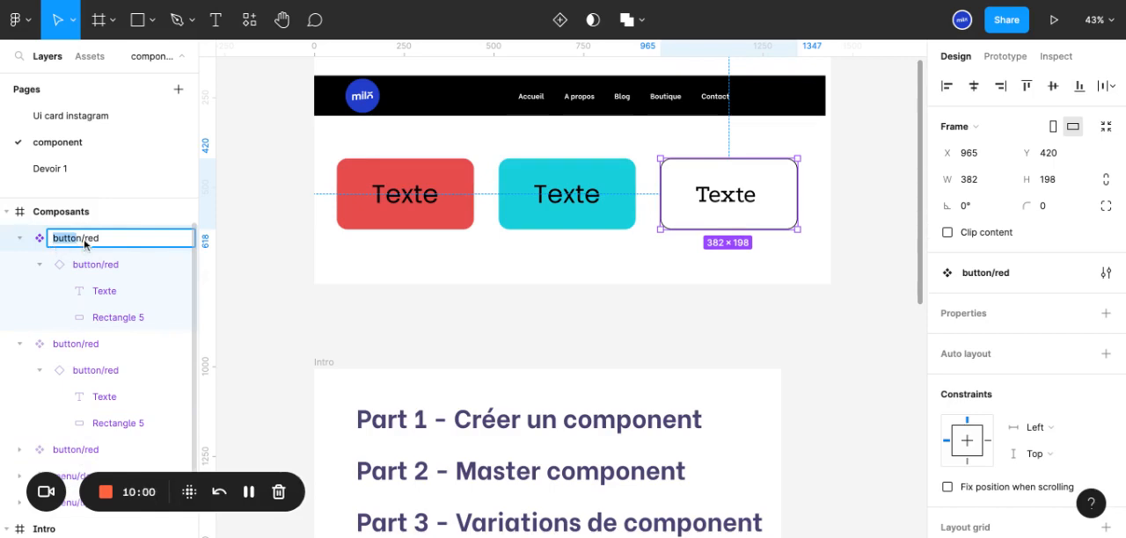
left_click(81, 243)
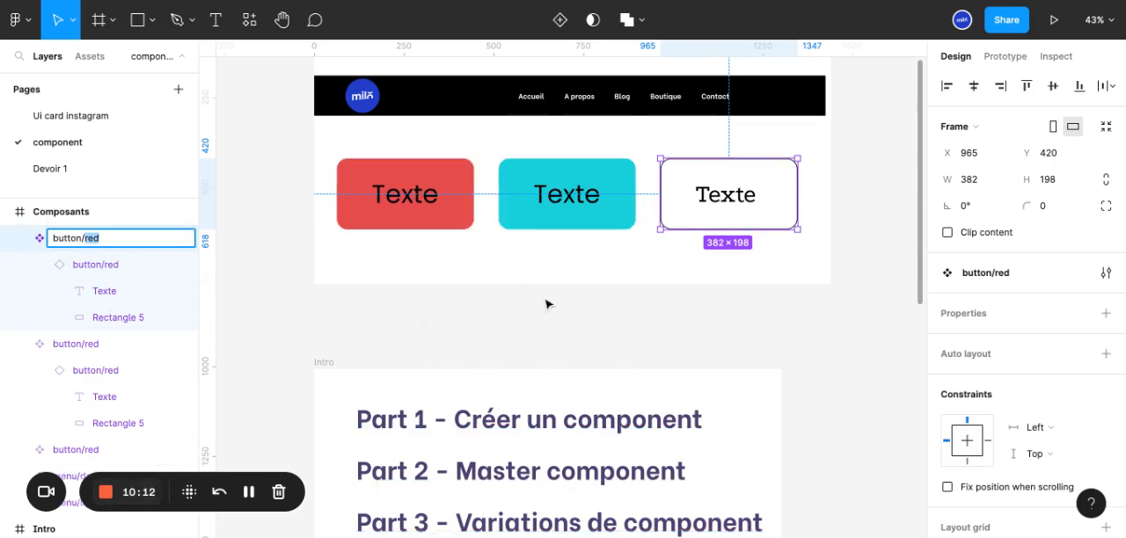
type("1")
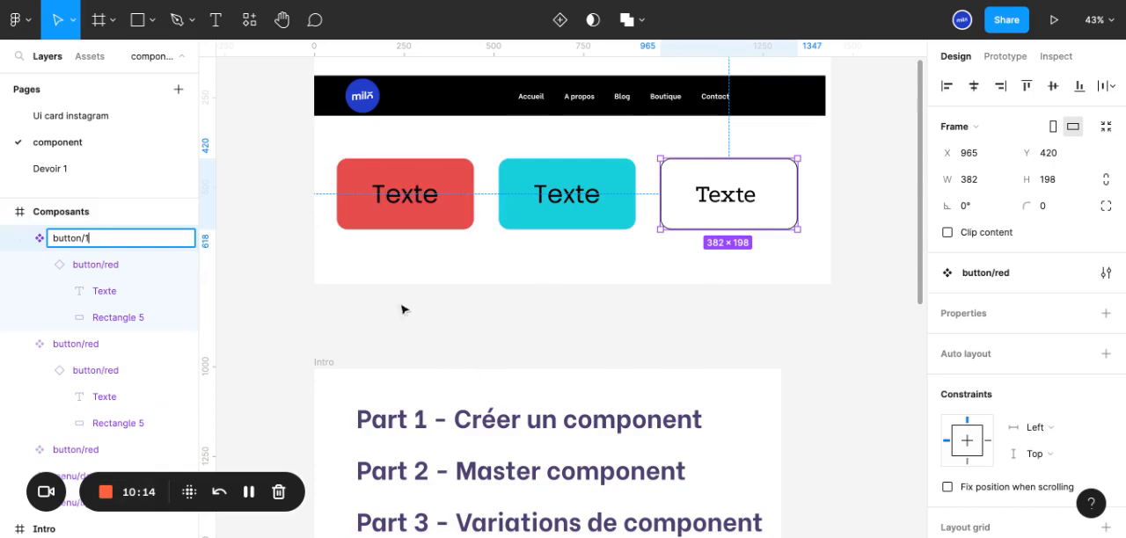
Rename the cyan button component as button/2
left_click(96, 348)
double_click(97, 348)
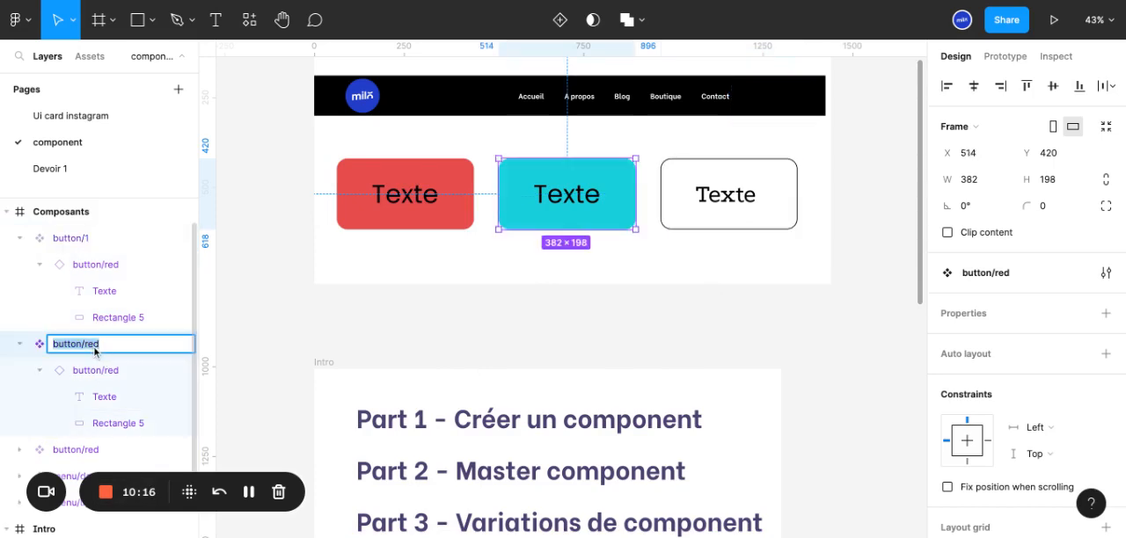
double_click(95, 349)
type("2")
Rename the red button component as button/3
left_click(94, 452)
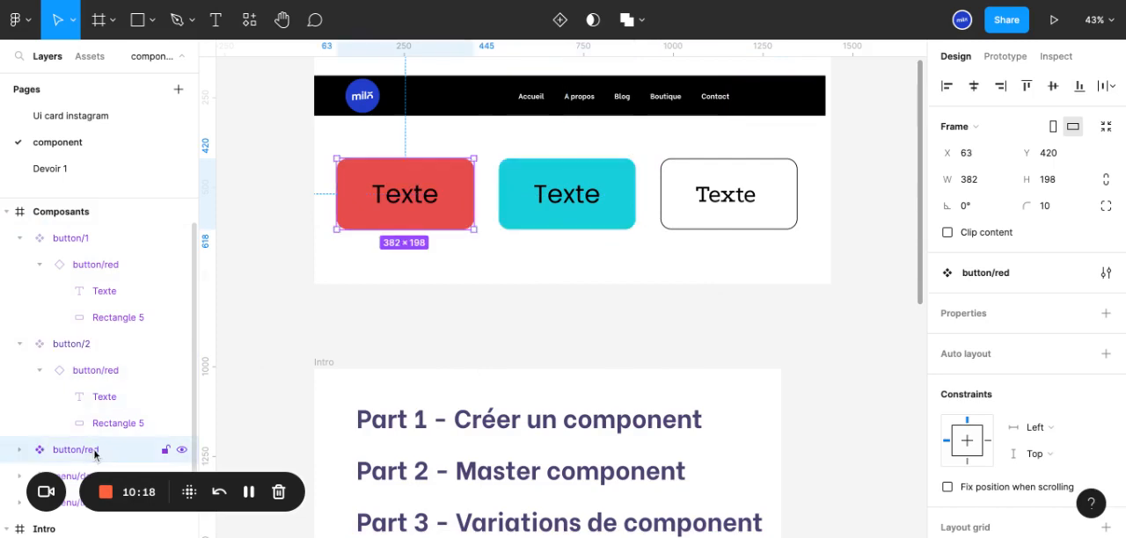
double_click(95, 452)
double_click(95, 452)
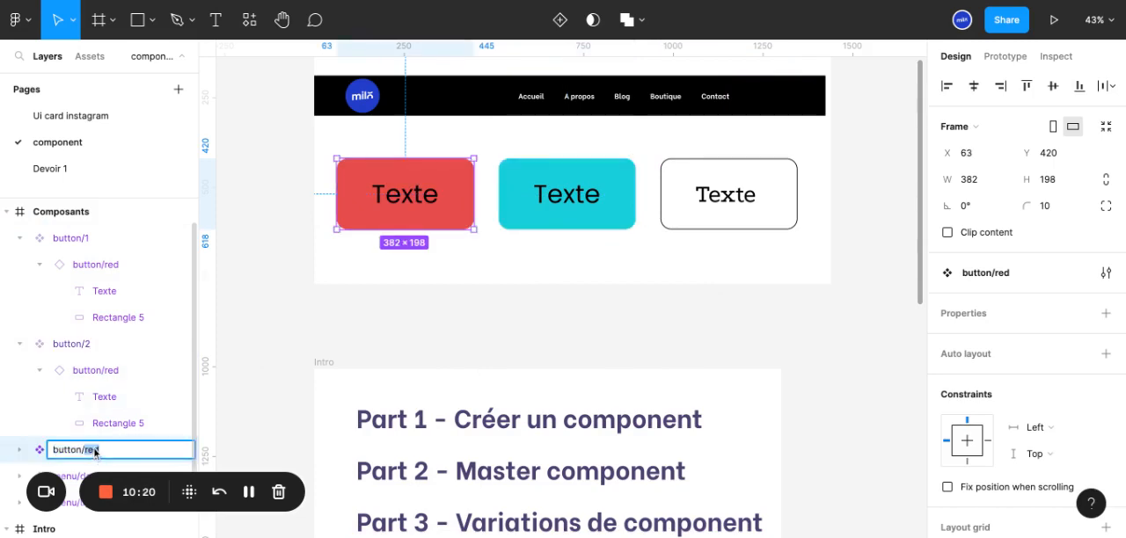
type("3")
key("Return")
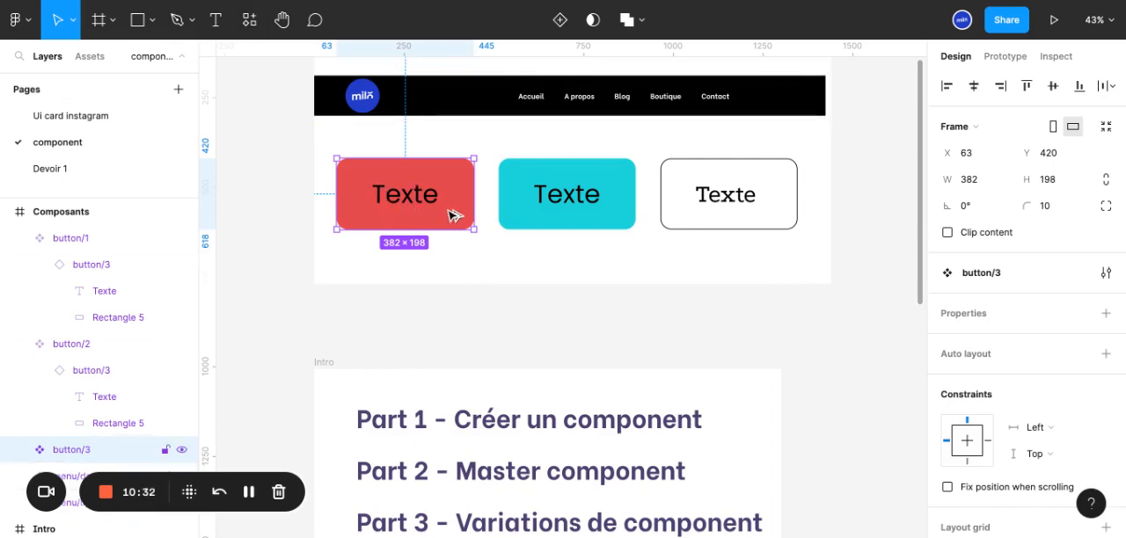
Paste an instance of the red button below its component and try recolouring the component's rectangle to green 4DE8B0
key("ctrl+v")
left_click_drag(543, 334, 497, 290)
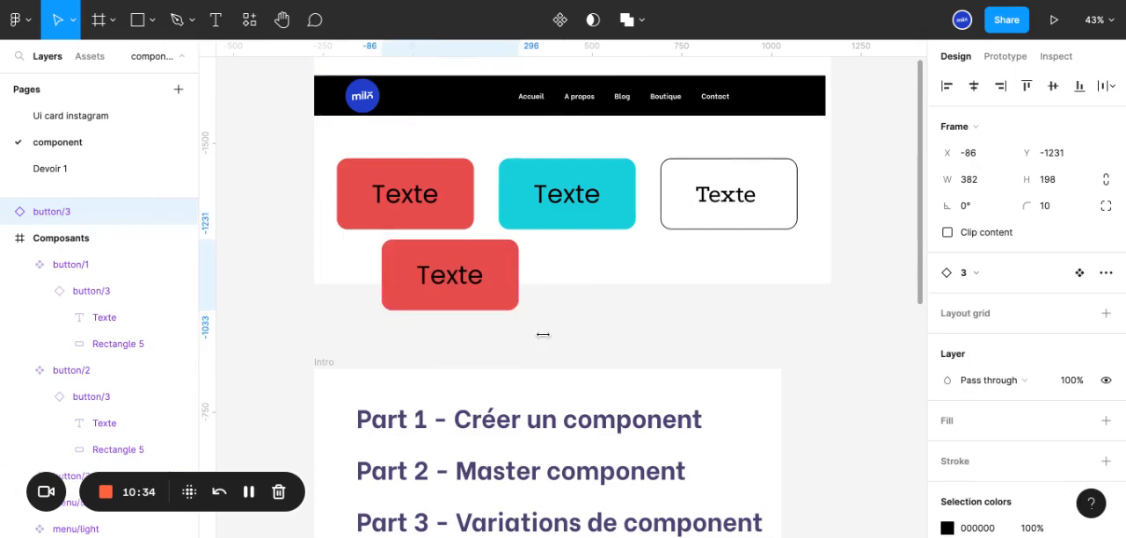
left_click(459, 216)
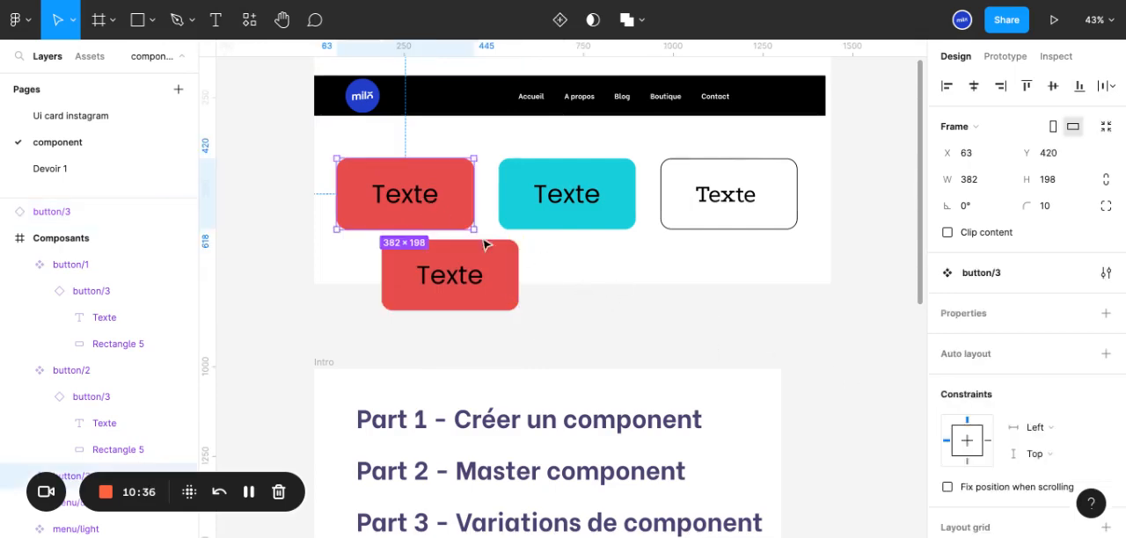
scroll(999, 399, "down", 3)
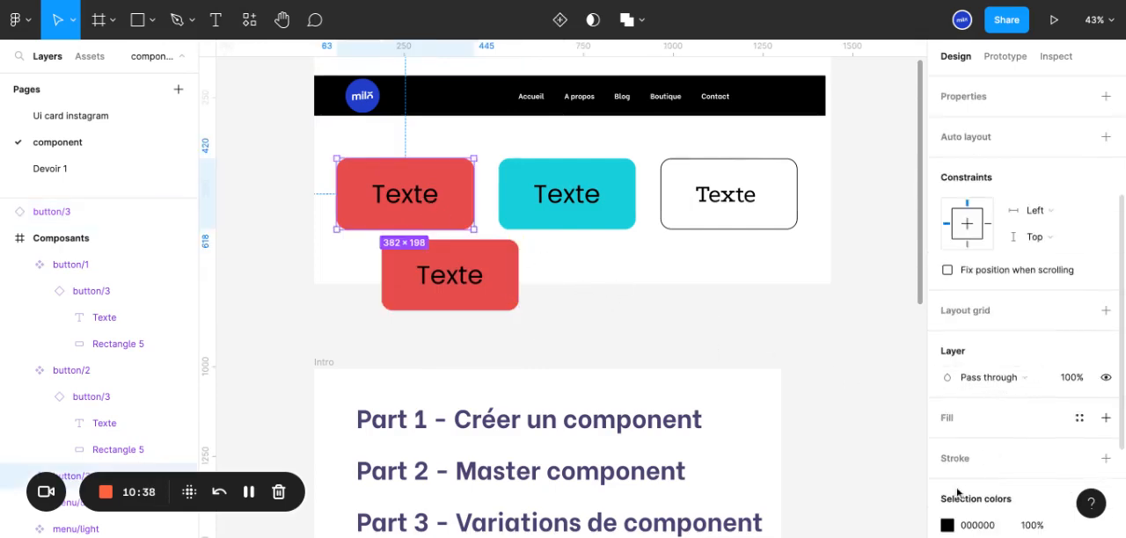
scroll(976, 488, "down", 2)
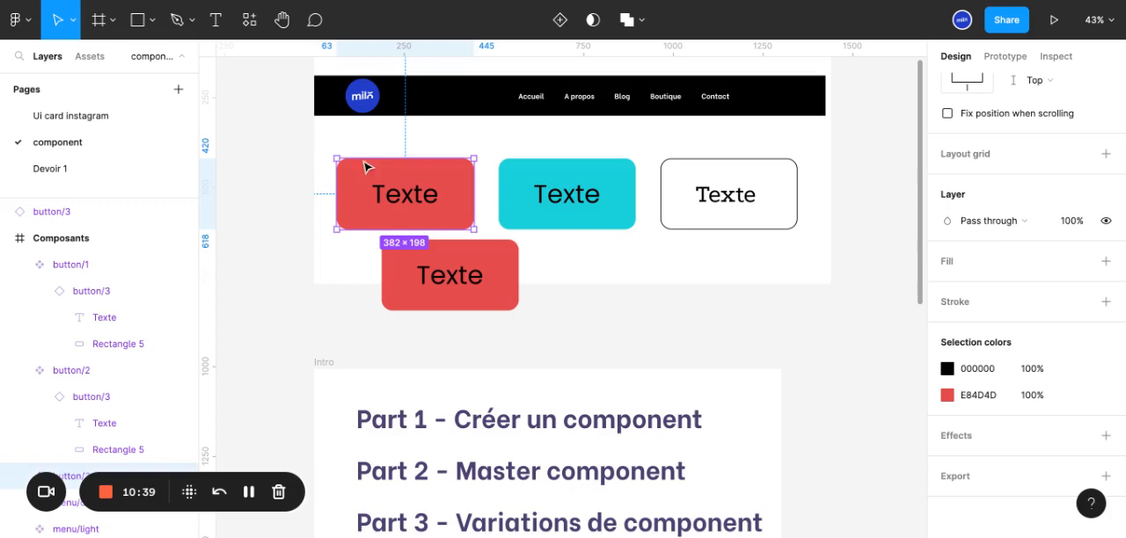
double_click(453, 182)
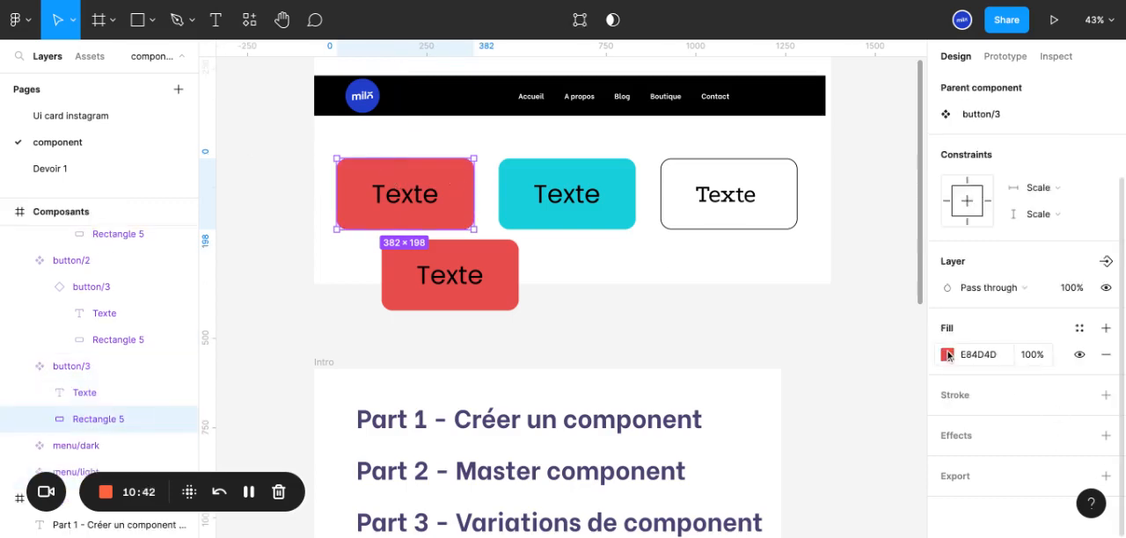
left_click(948, 354)
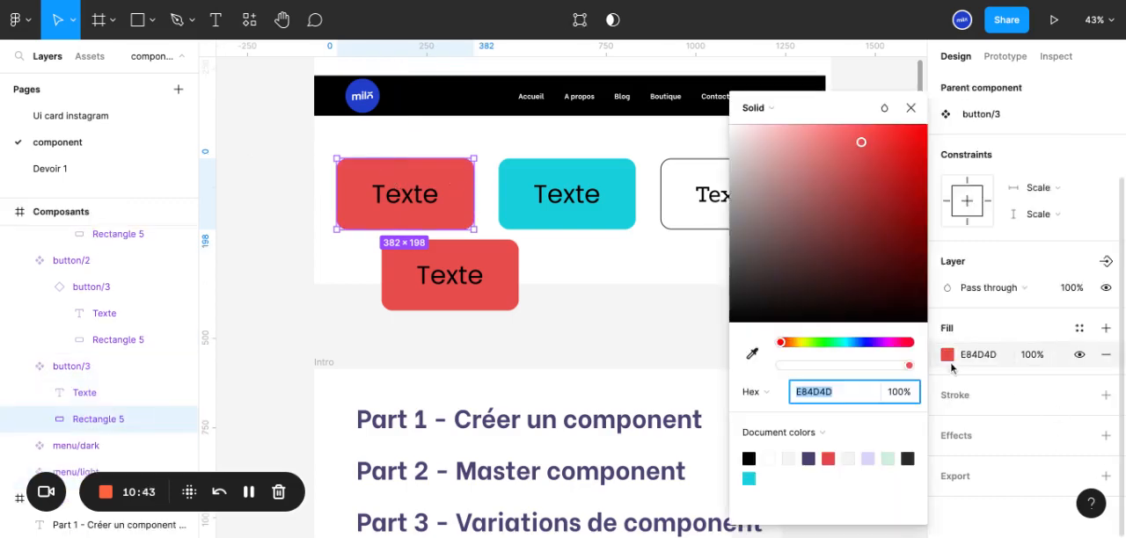
left_click(834, 344)
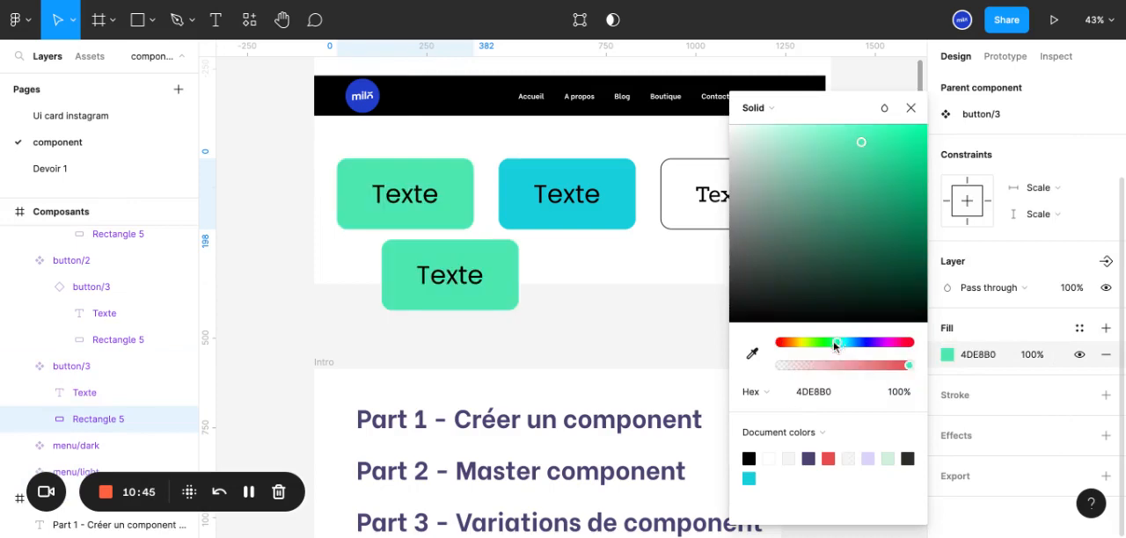
left_click(440, 288)
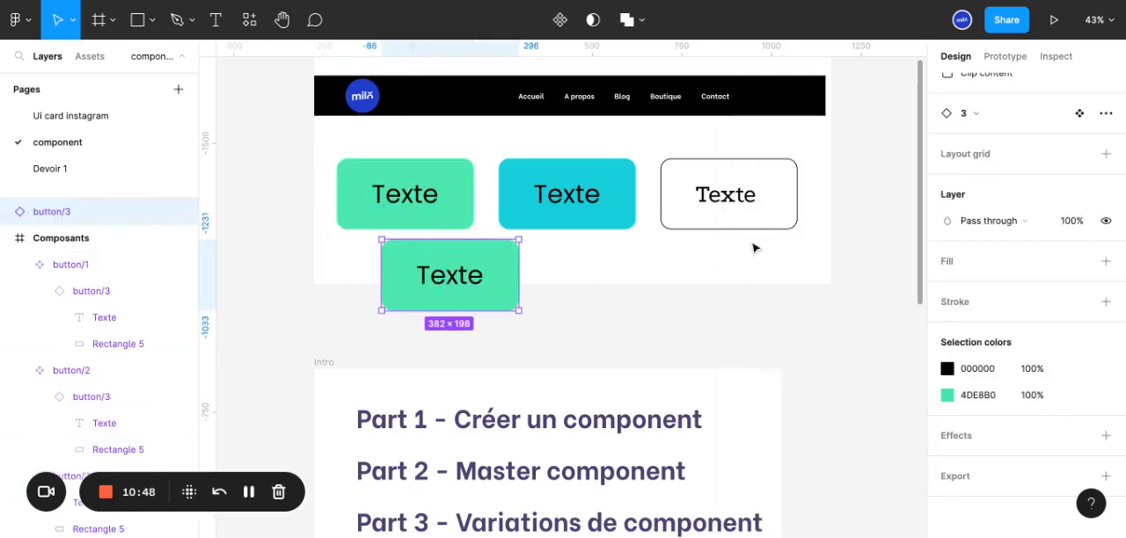
Undo the green recolouring of the button/3 component and delete its pasted instance
key("ctrl+z")
key("ctrl+z")
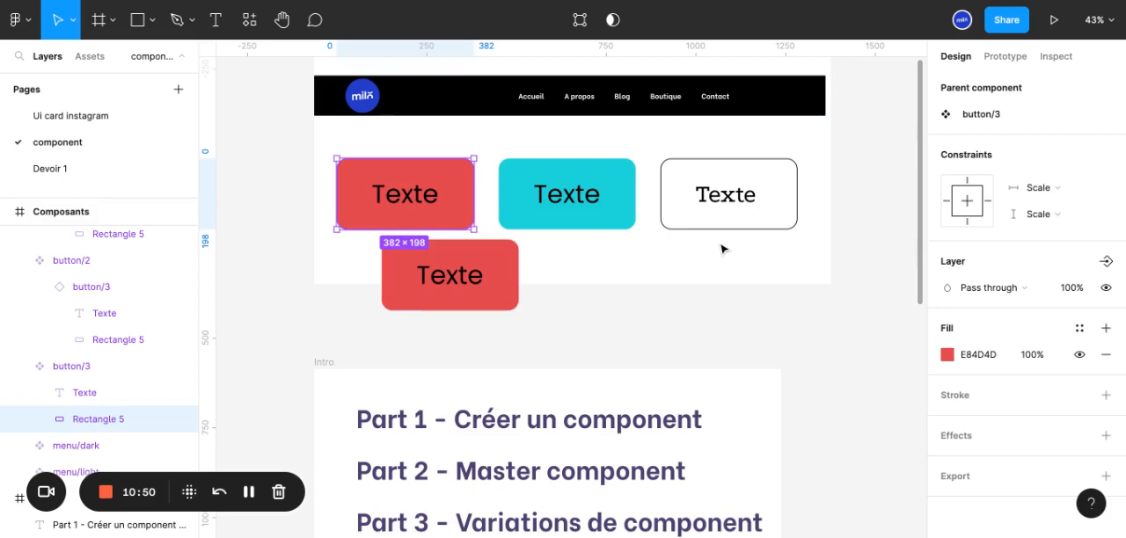
key("ctrl+z")
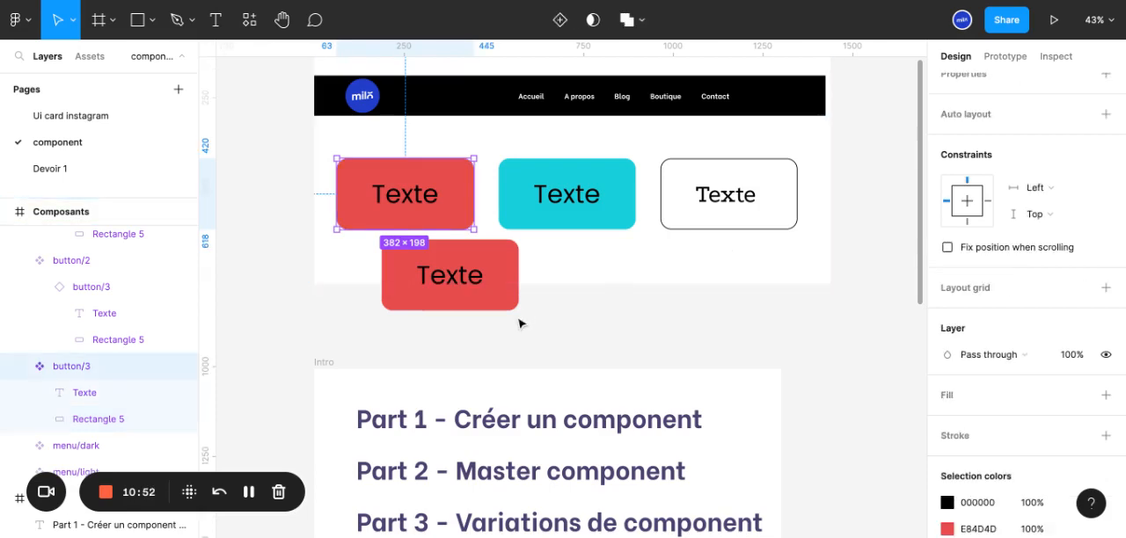
left_click(459, 279)
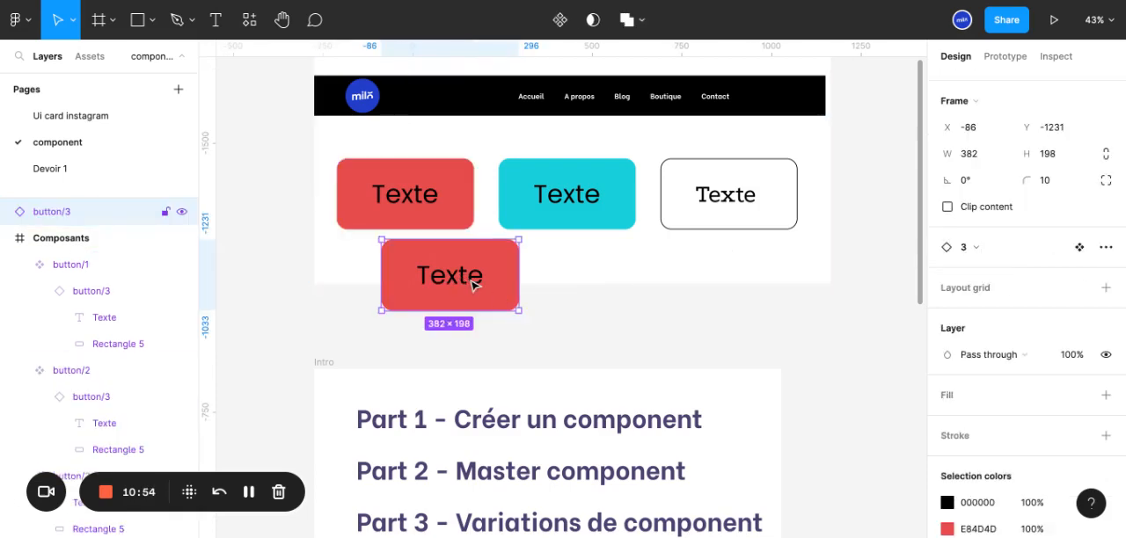
key("Delete")
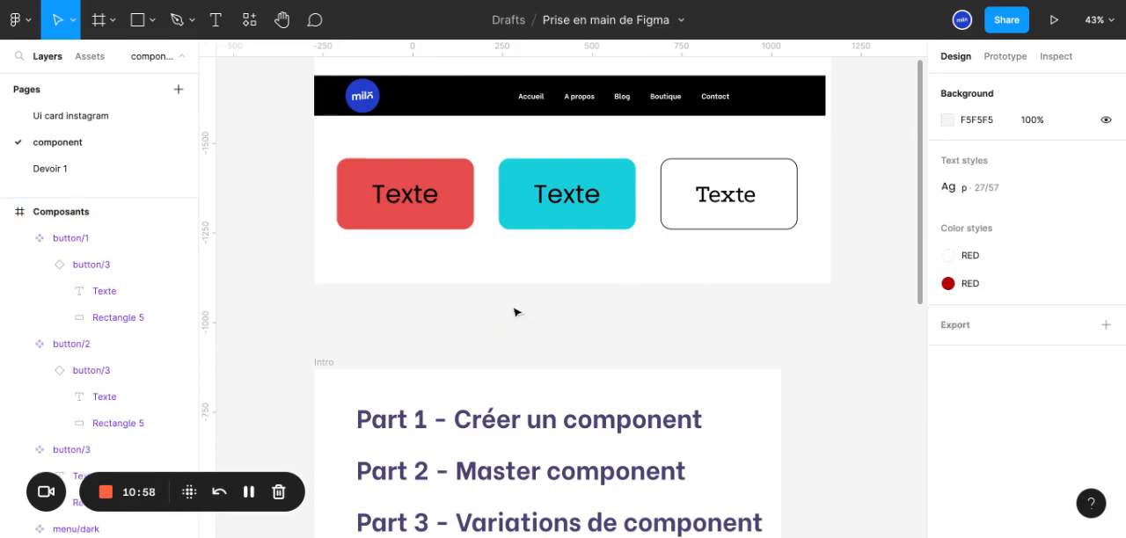
Select the Desktop - 1 frame and inspect the cyan and red buttons among the local component assets
scroll(561, 317, "down", 10)
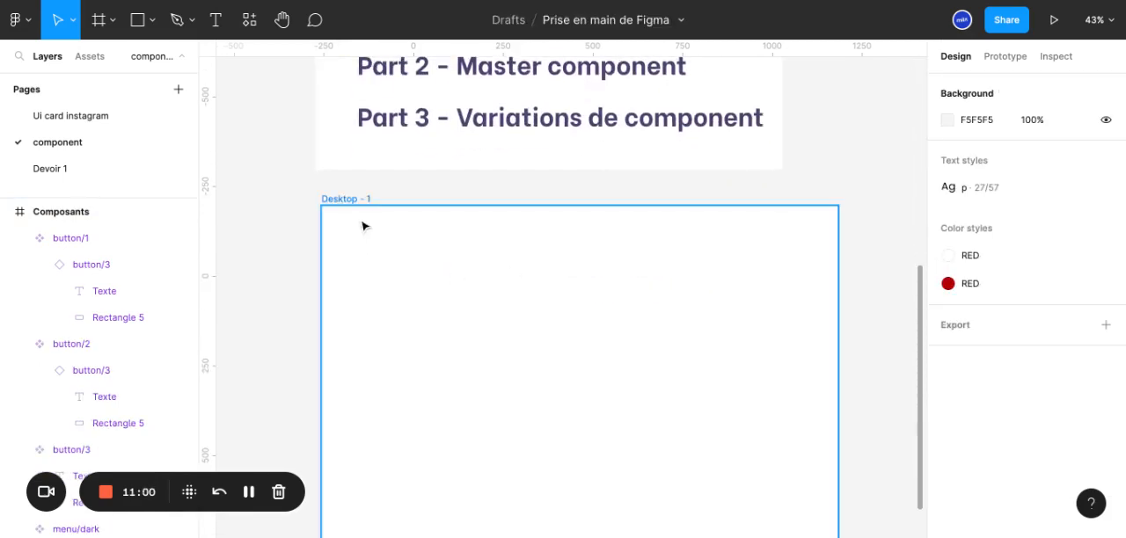
left_click(361, 208)
left_click(86, 55)
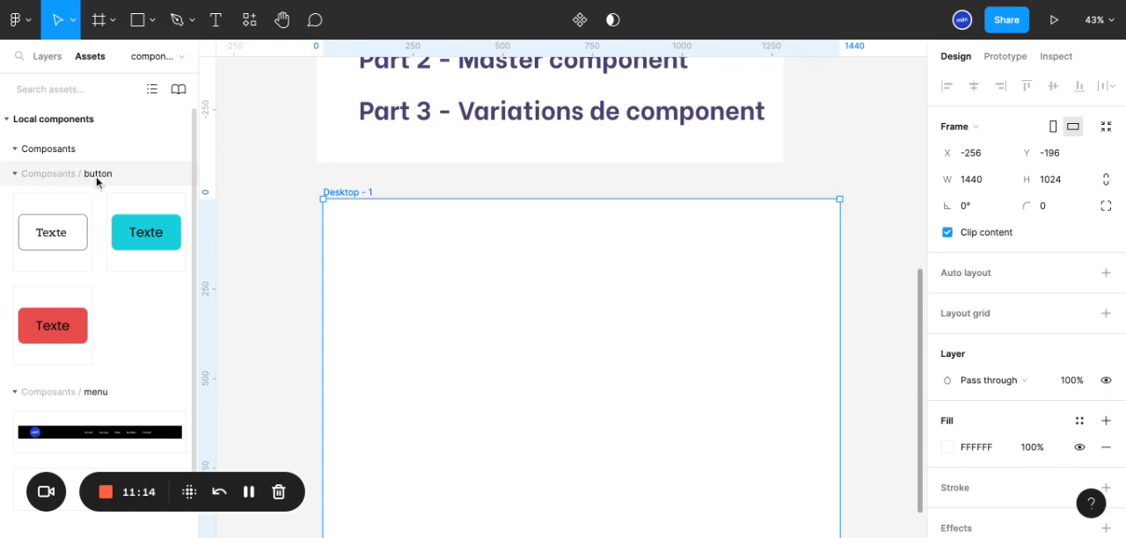
left_click(120, 243)
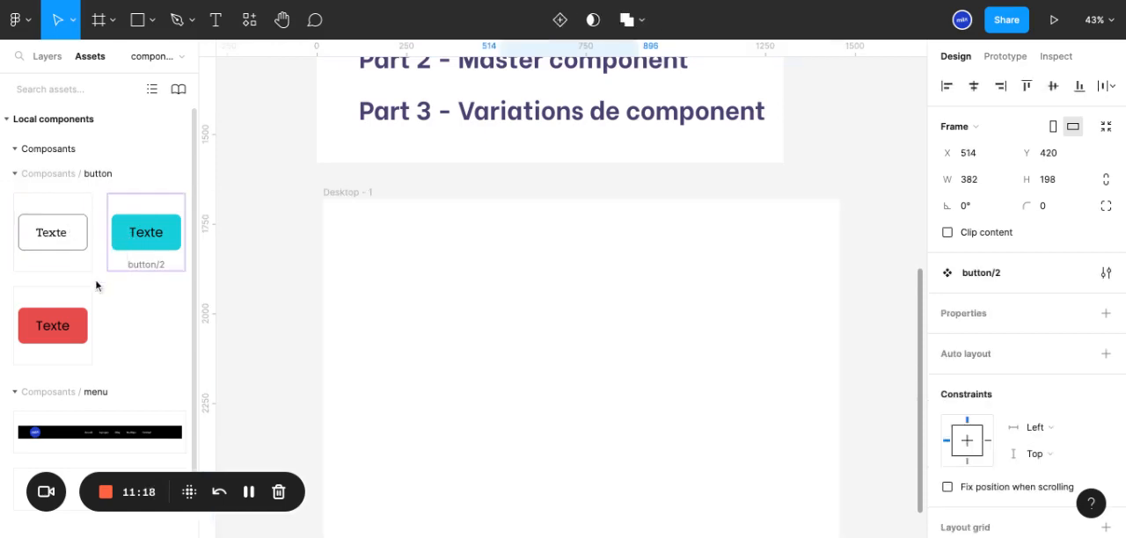
left_click(70, 328)
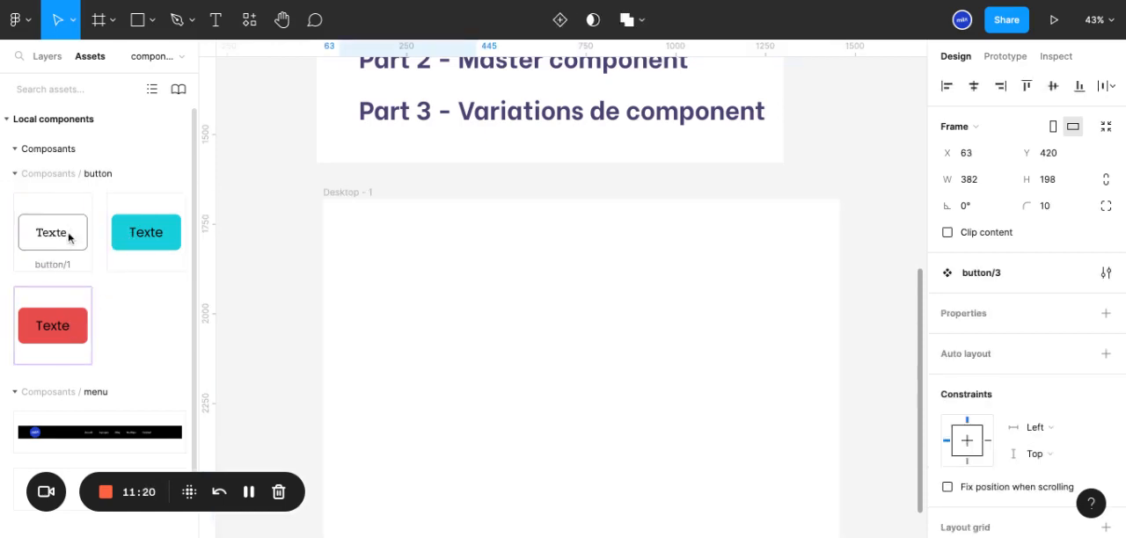
Place an instance of the cyan button on the Desktop - 1 frame and swap it for button 1
left_click(156, 238)
mouse_move(141, 237)
left_mouse_down()
mouse_move(423, 306)
mouse_move(382, 255)
left_mouse_up()
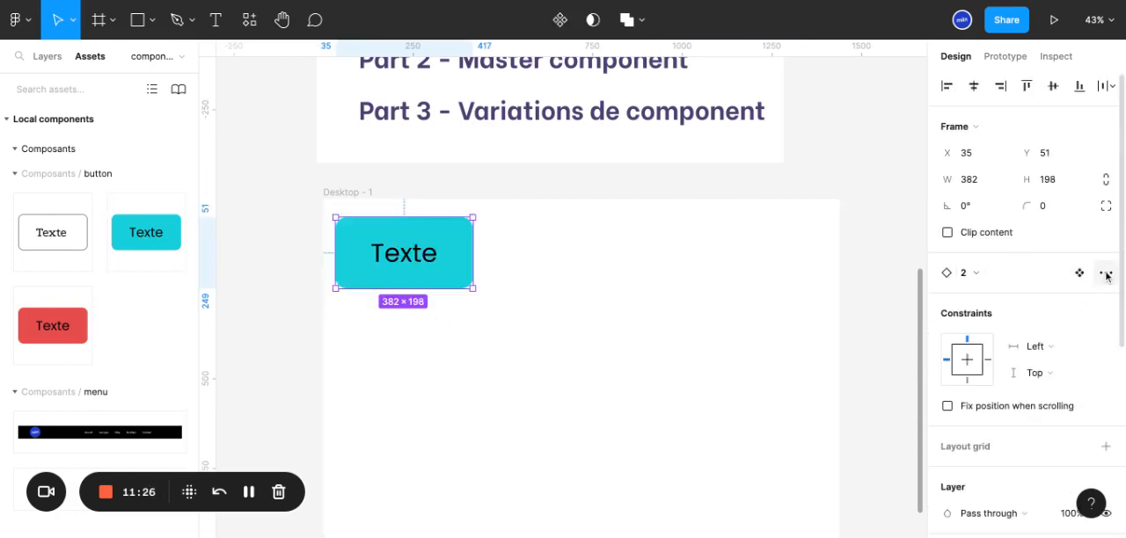
left_click(976, 279)
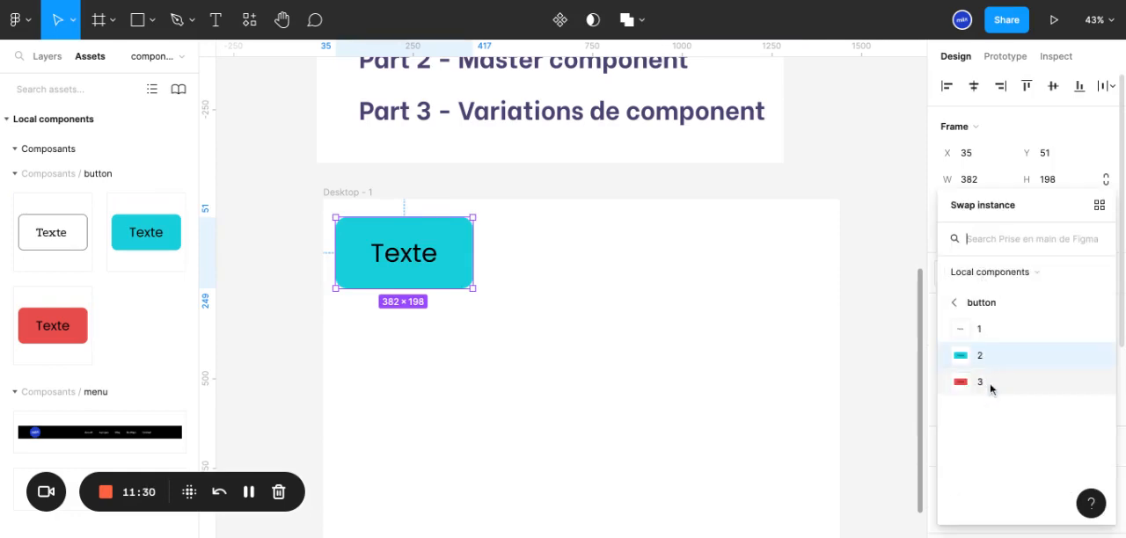
left_click(994, 330)
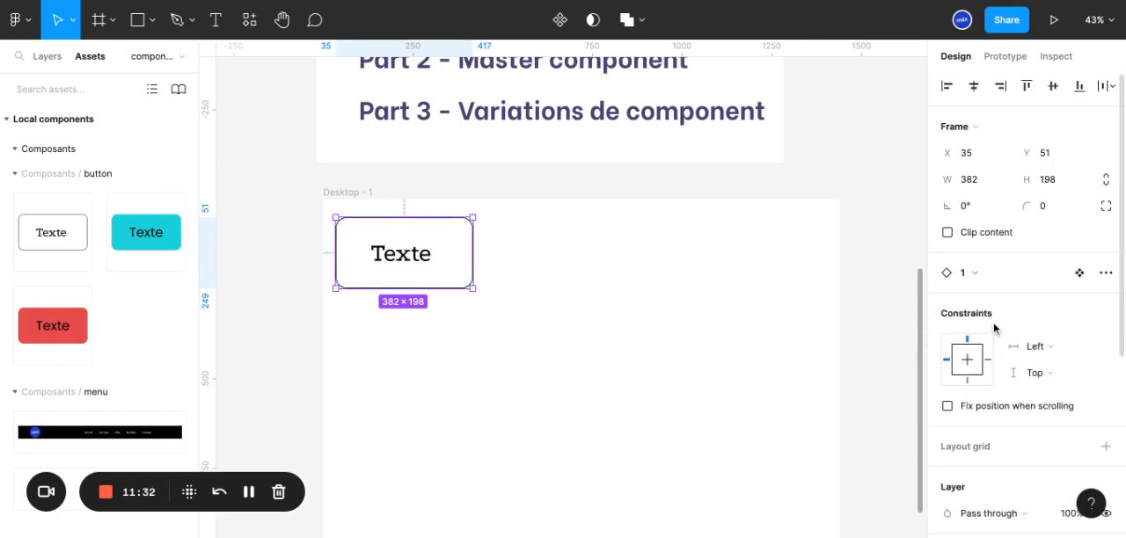
Swap the placed instance for button 3 and add two copies of it in the Desktop - 1 frame
left_click(982, 280)
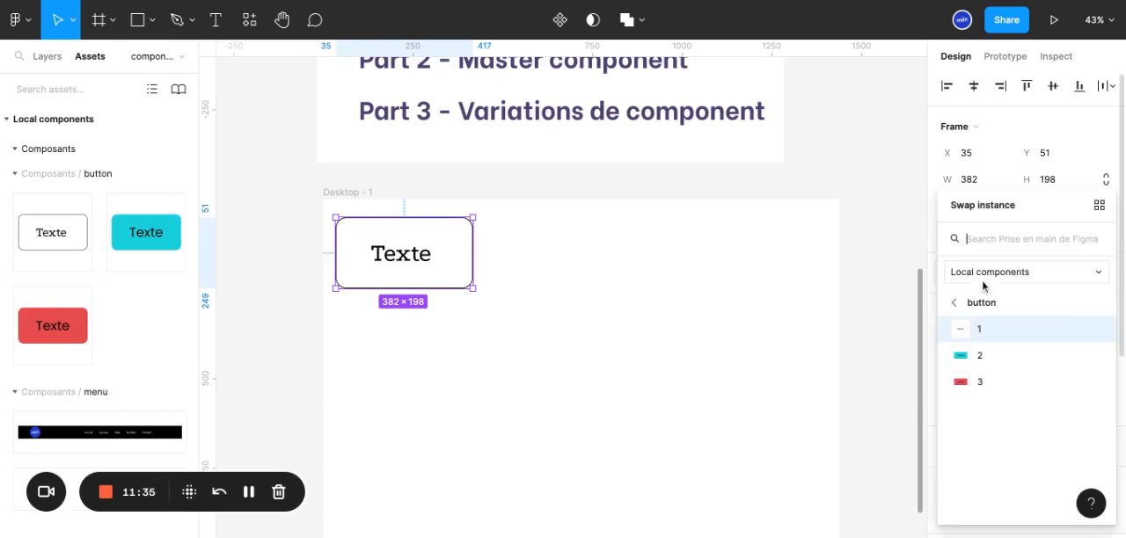
left_click(998, 382)
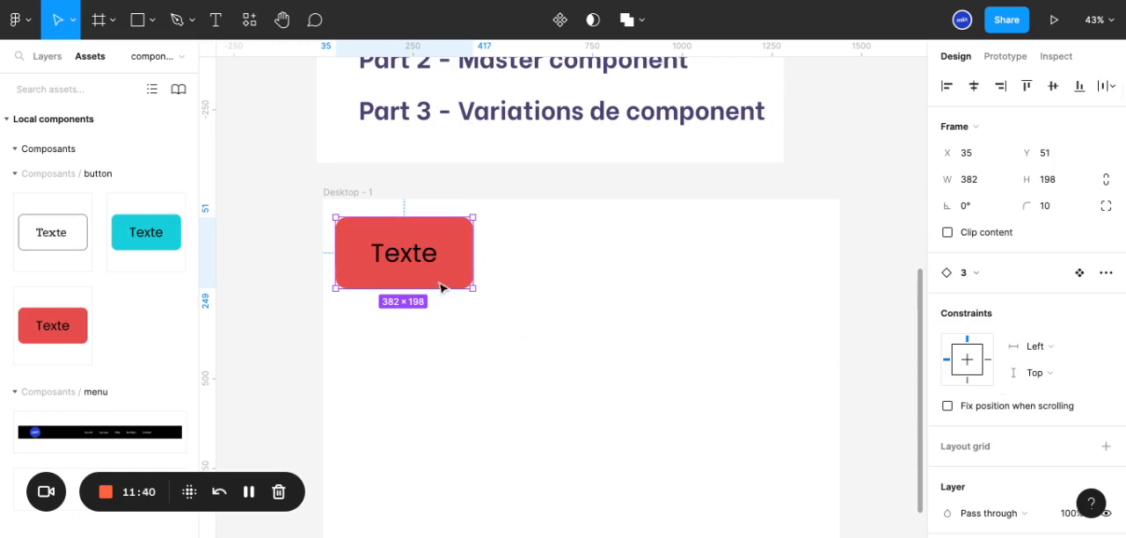
left_click_drag(447, 268, 568, 438)
left_click(384, 237)
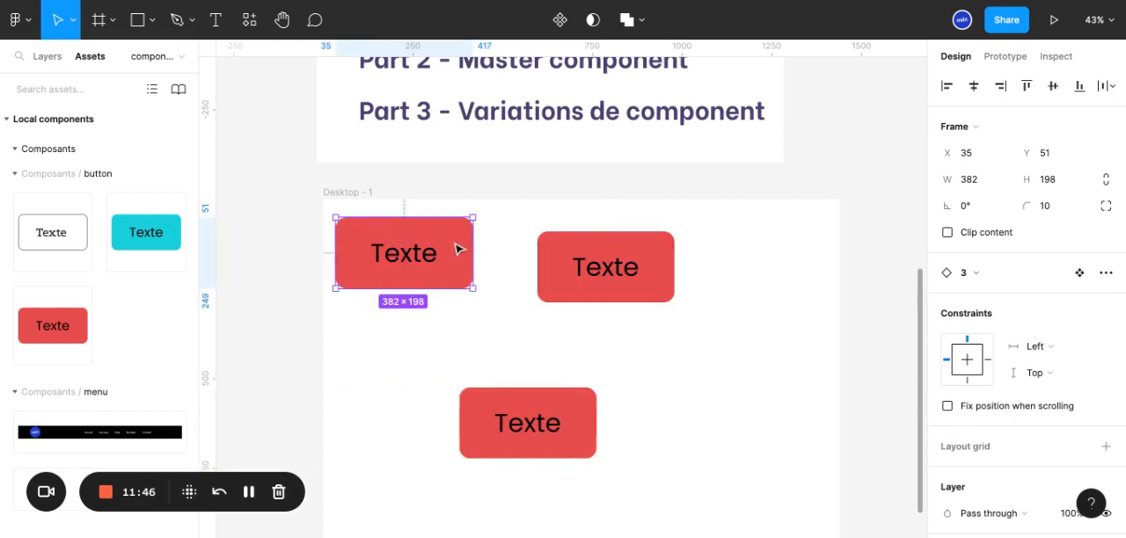
Recolour the rectangle inside the first red button instance on Desktop - 1 to a bright yellow-green
double_click(457, 249)
scroll(966, 456, "down", 3)
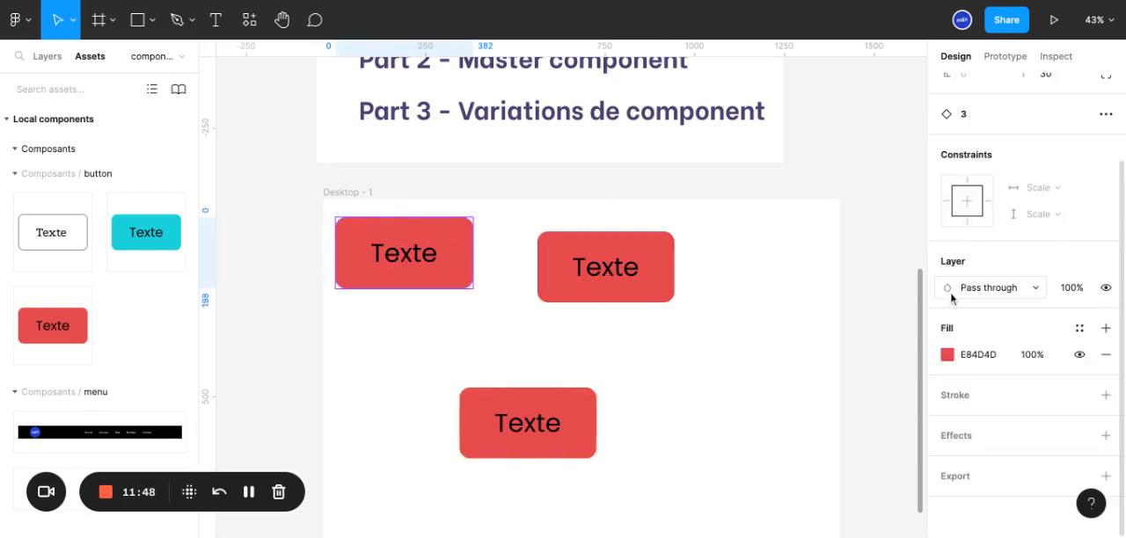
left_click(949, 287)
key("Escape")
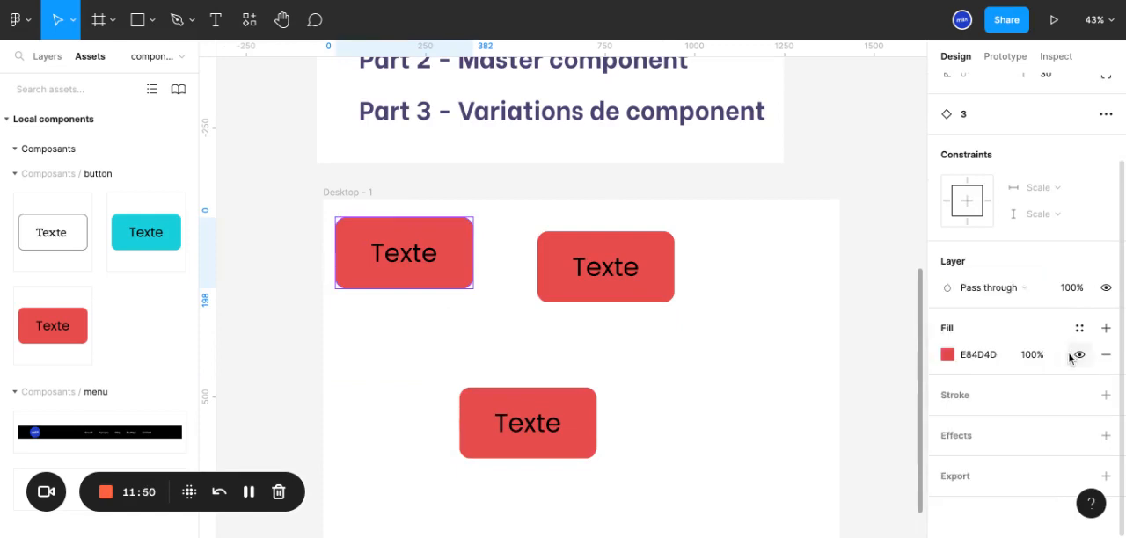
left_click(958, 353)
left_click(770, 188)
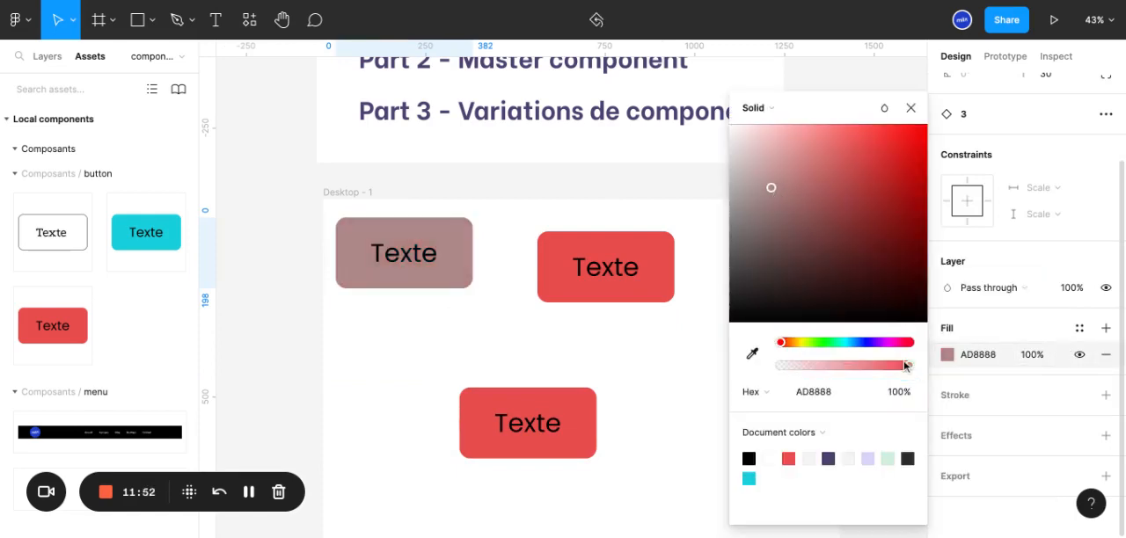
left_click(850, 342)
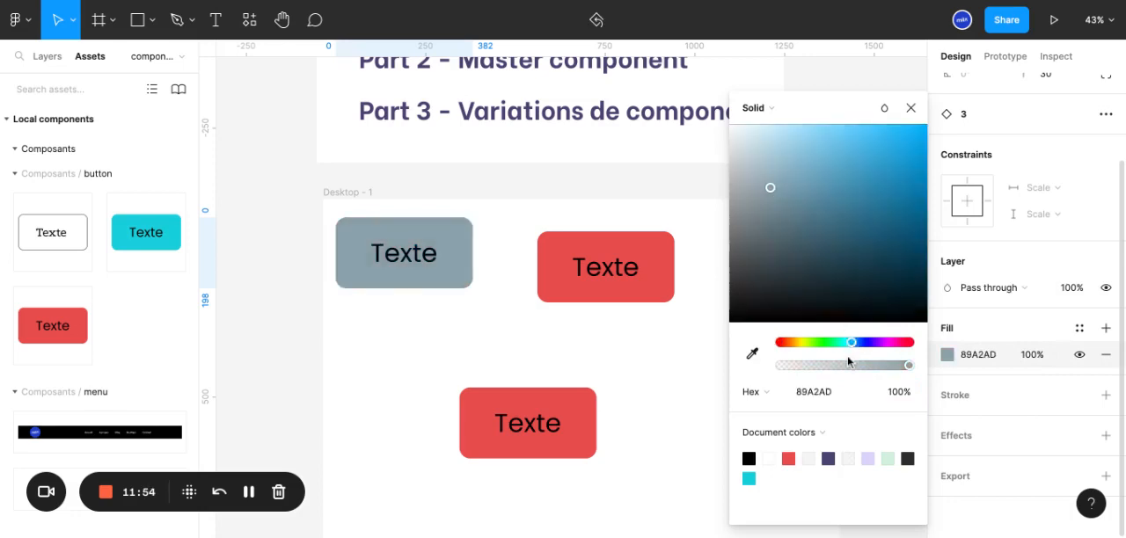
left_click_drag(849, 344, 806, 343)
left_click(906, 131)
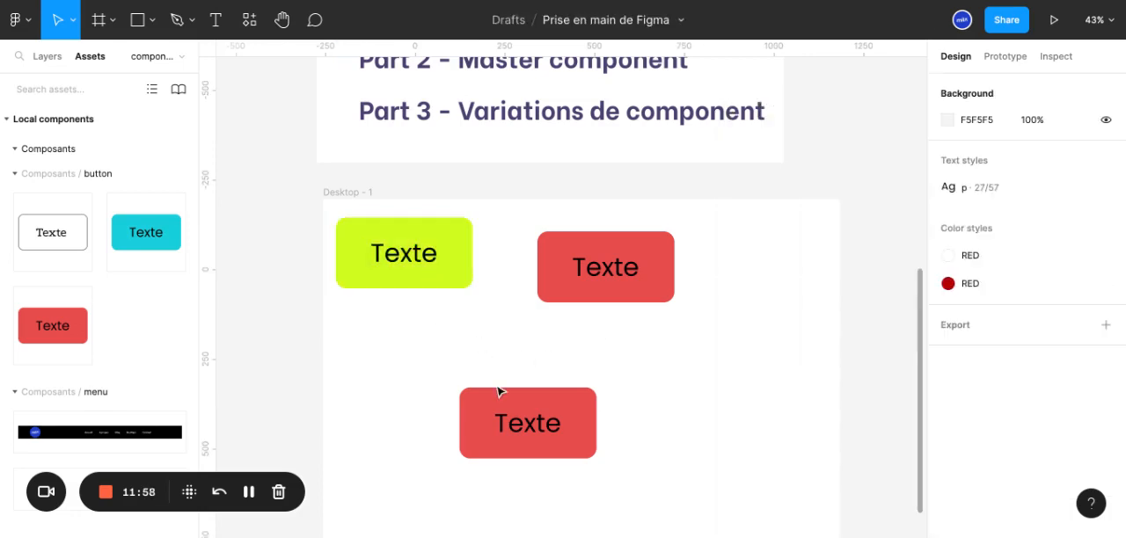
Delete the two red button instances and the yellow-green one from the Desktop - 1 frame
left_click(472, 343)
left_click(568, 450)
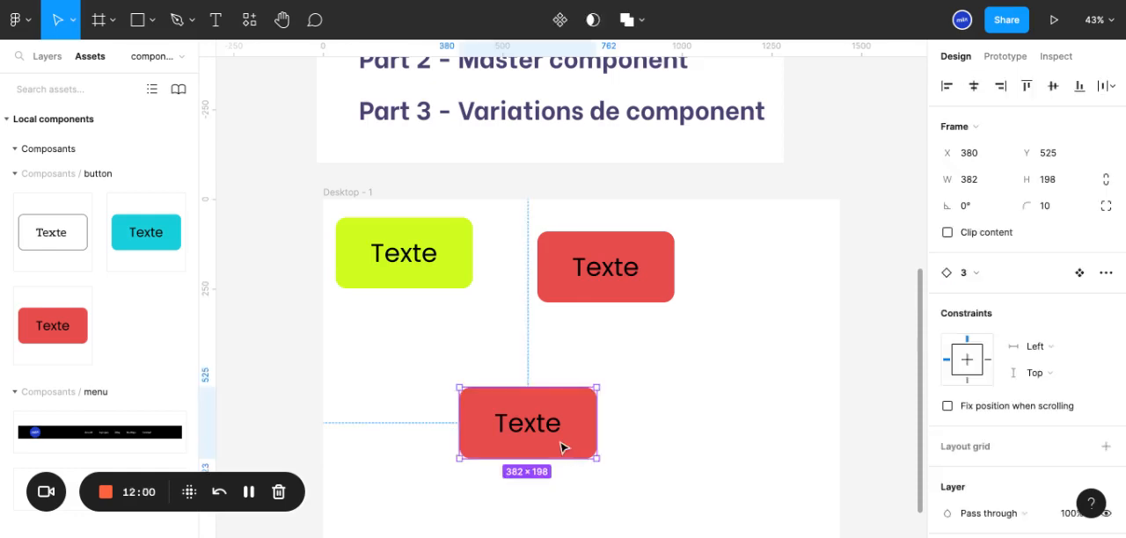
key("ctrl+z")
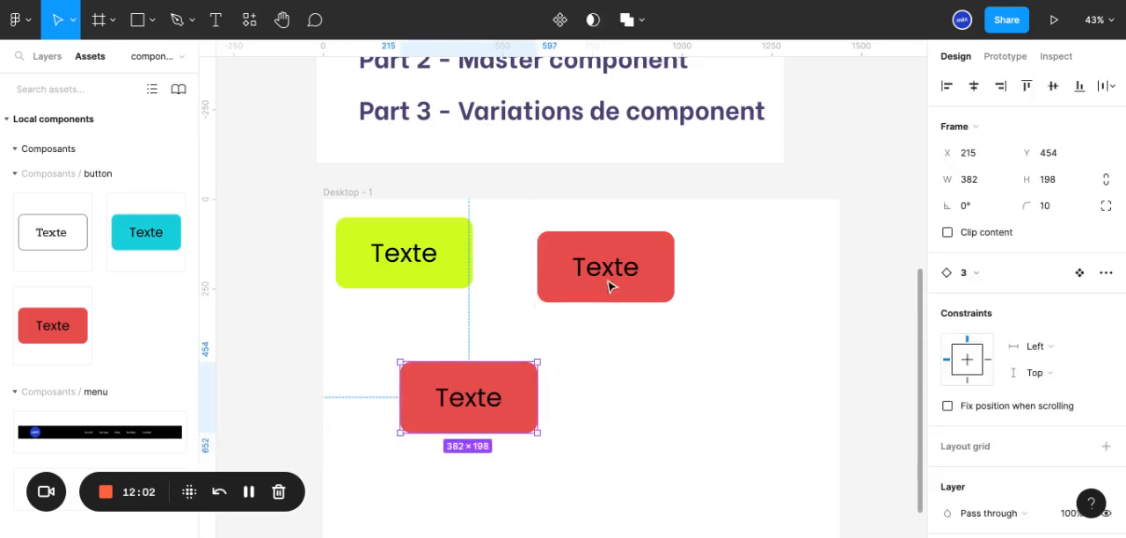
left_click(63, 55)
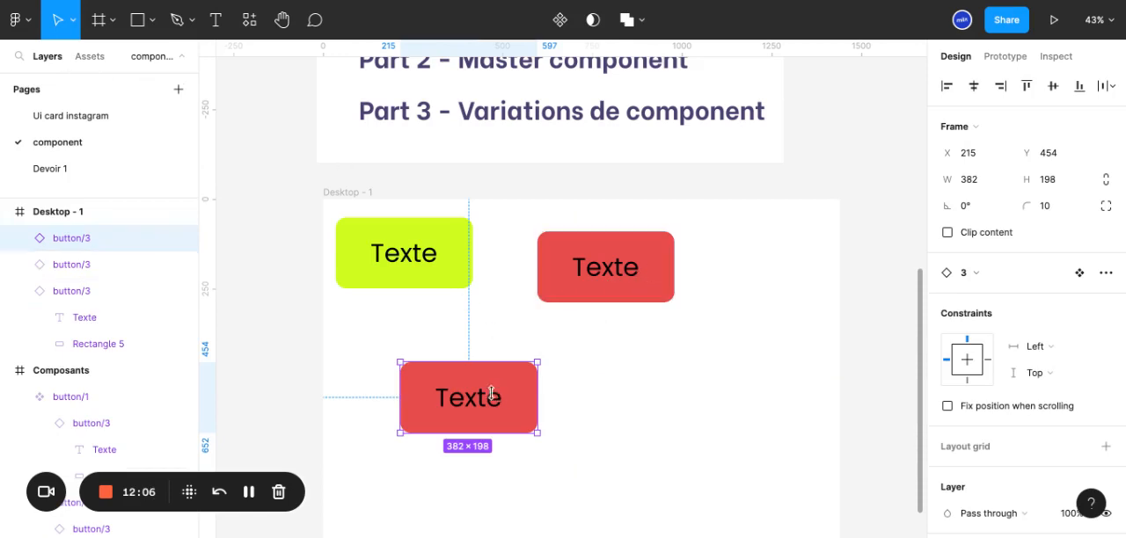
key("Delete")
left_click(620, 277)
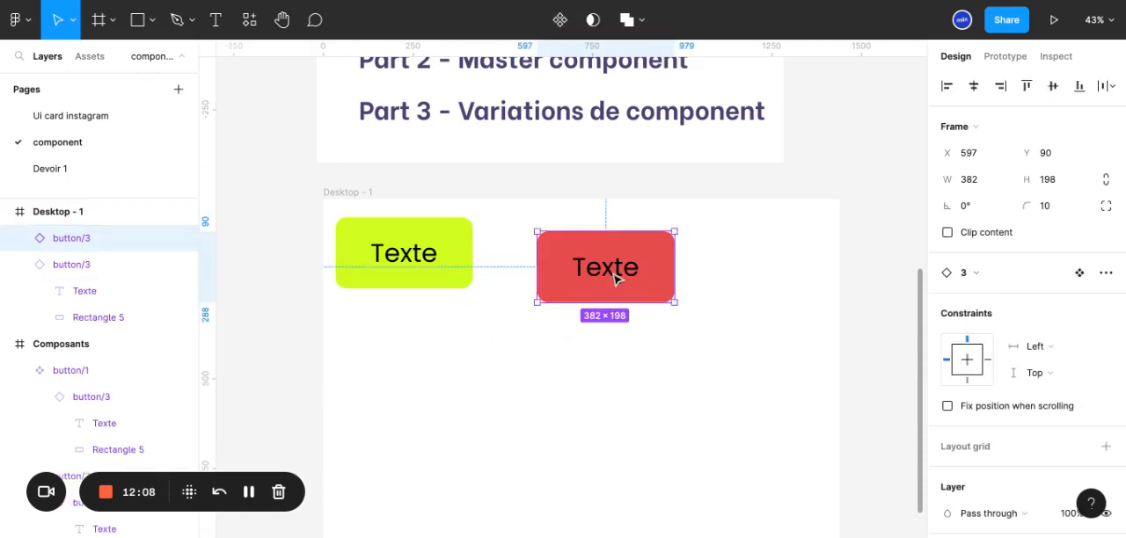
key("Delete")
left_click(395, 272)
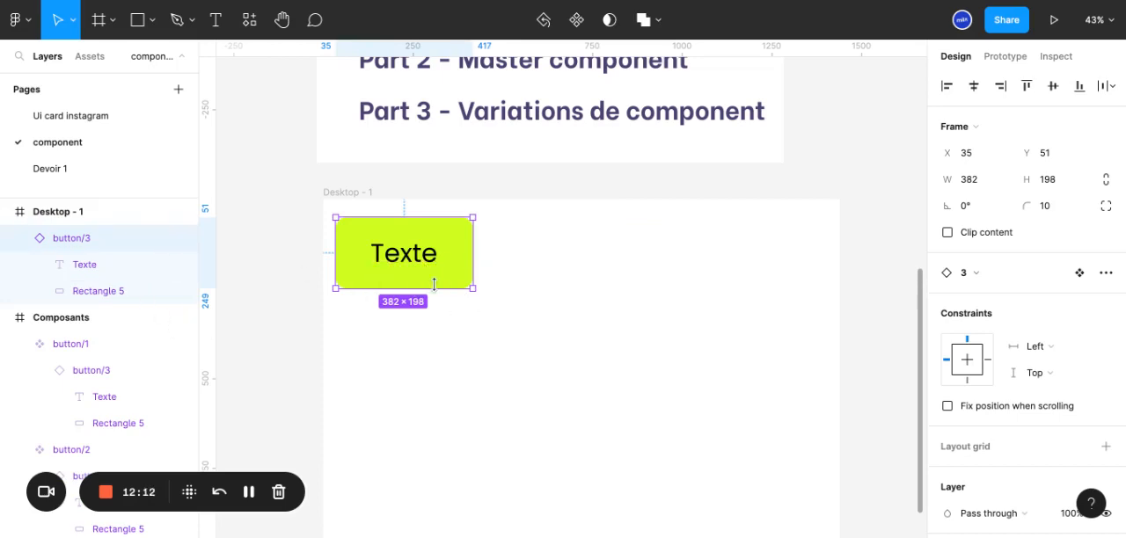
key("Delete")
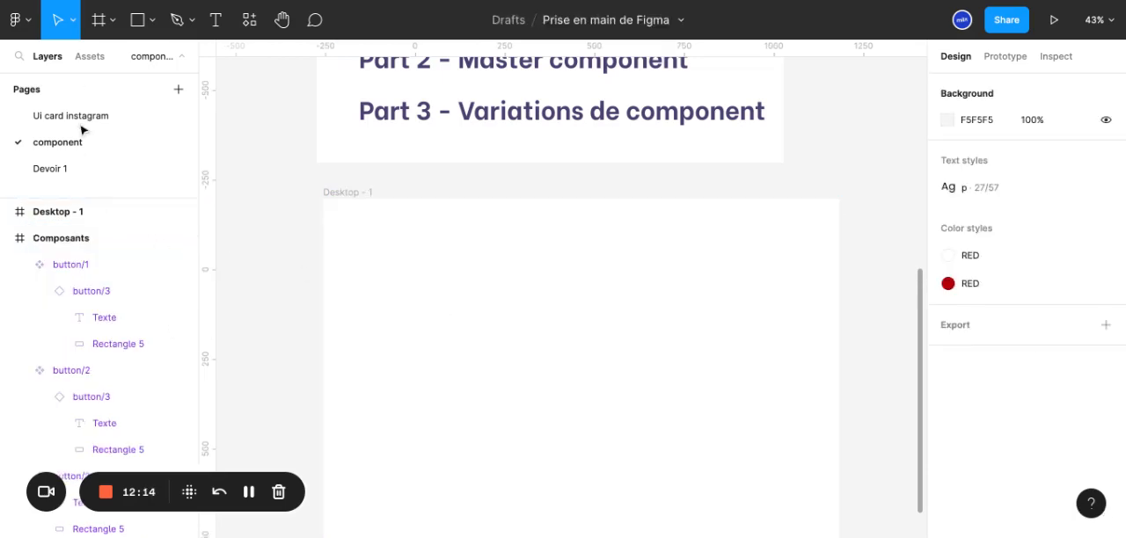
Place two instances of the red button side by side on Desktop - 1 and a third below them
left_click(90, 55)
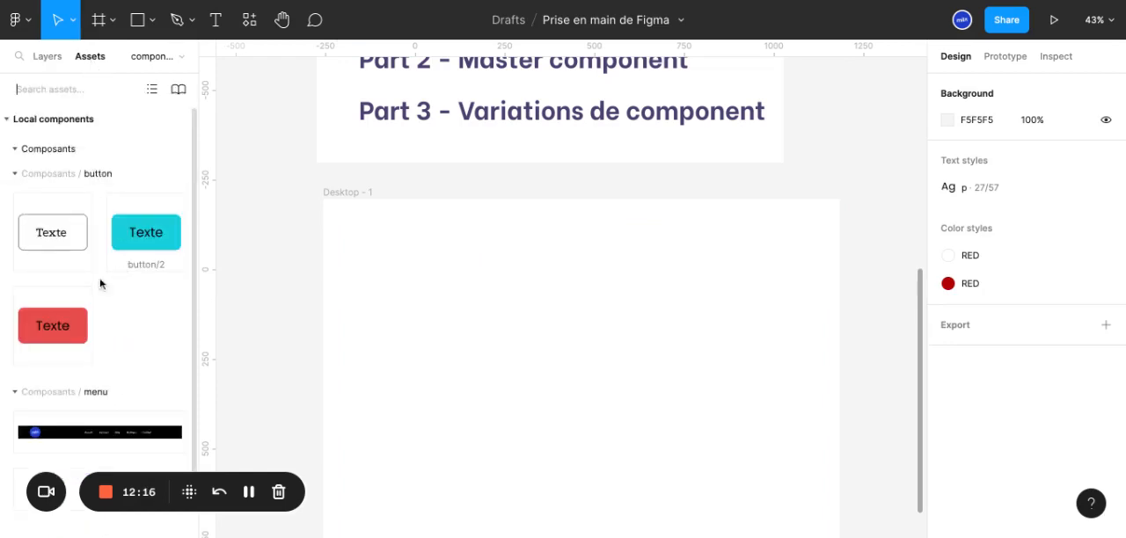
left_click(55, 326)
left_click_drag(56, 324, 651, 276)
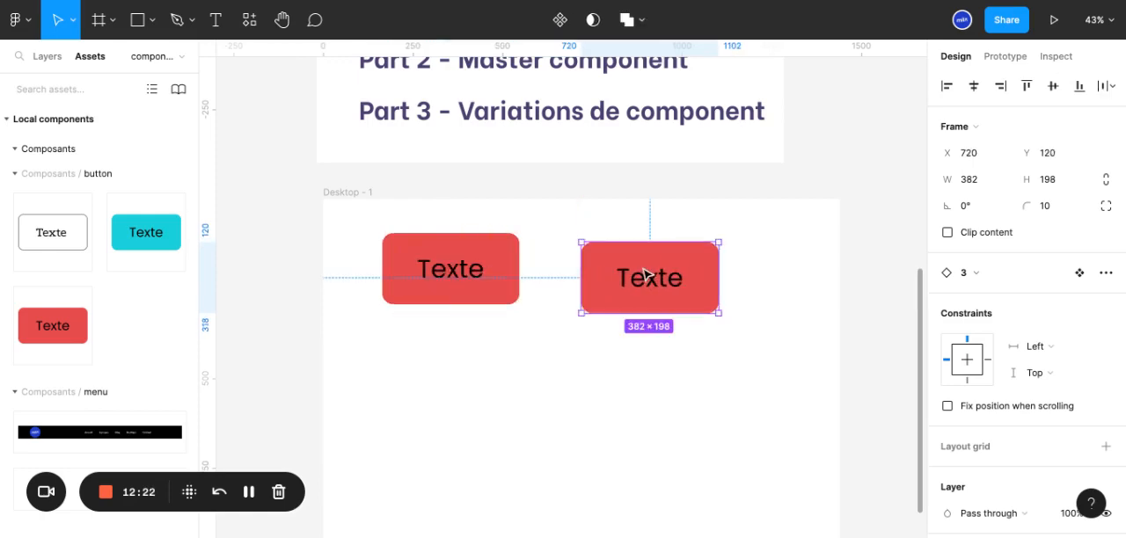
key("ctrl+d")
left_click_drag(785, 301, 470, 399)
left_click(433, 297)
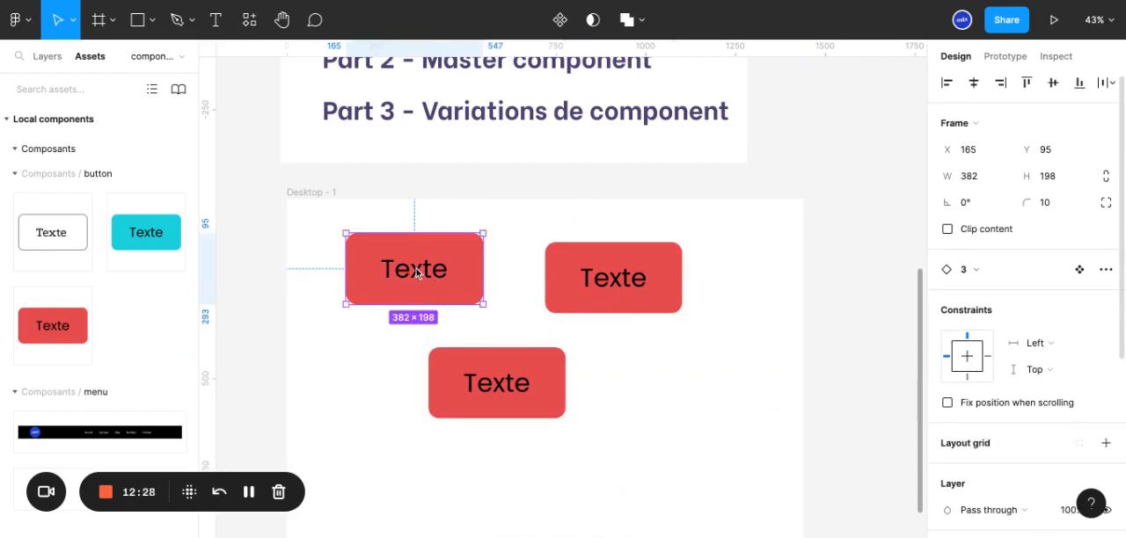
Set the rectangle fill of the red button/3 master component in the Composants frame to yellow E8D84D
scroll(419, 269, "up", 3)
scroll(428, 273, "up", 1)
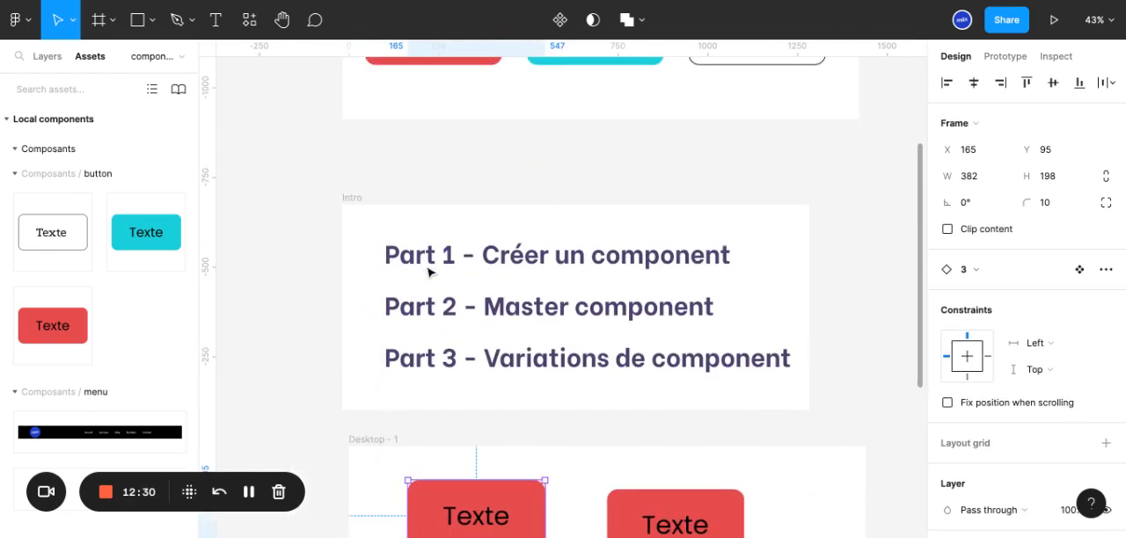
scroll(430, 269, "down", 1)
scroll(533, 326, "down", 2)
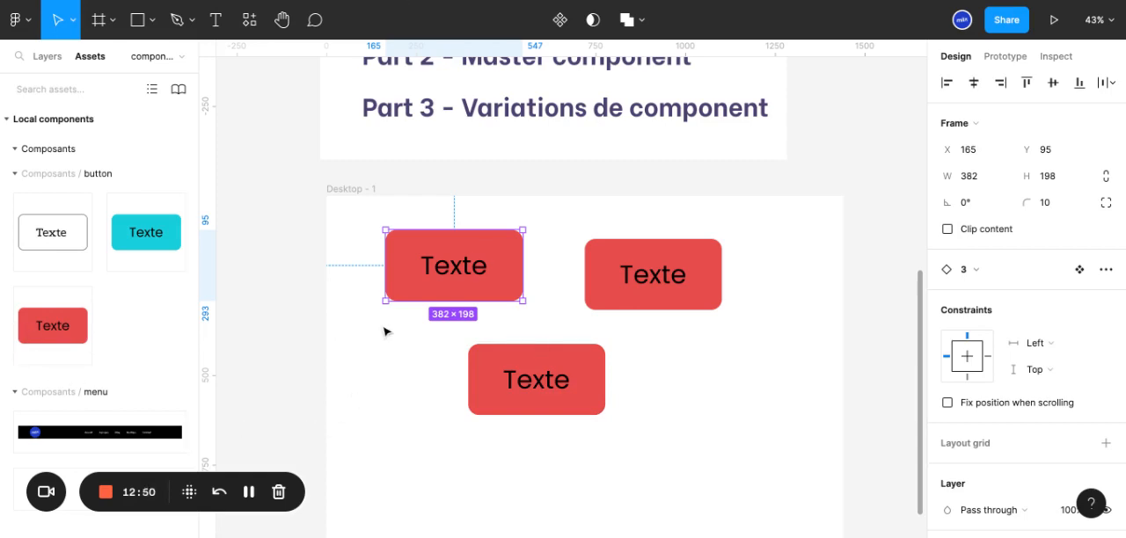
left_click(47, 56)
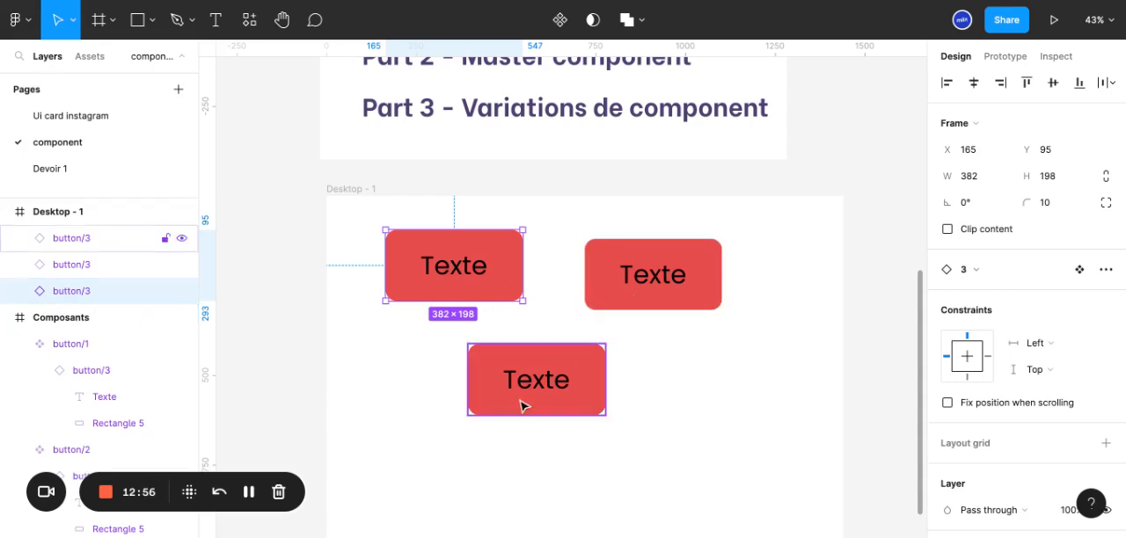
scroll(552, 150, "up", 6)
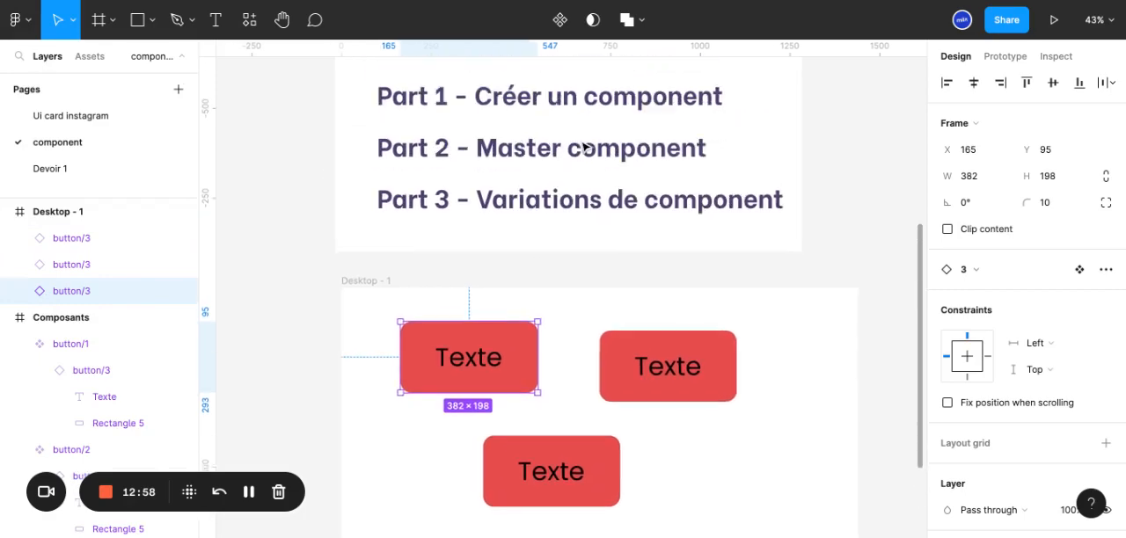
scroll(580, 150, "up", 5)
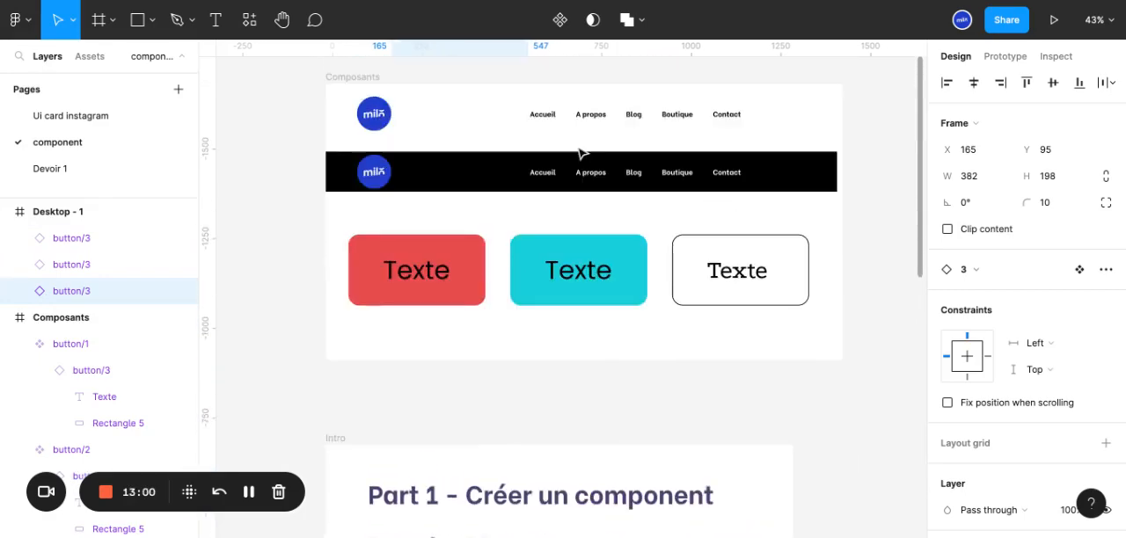
double_click(473, 274)
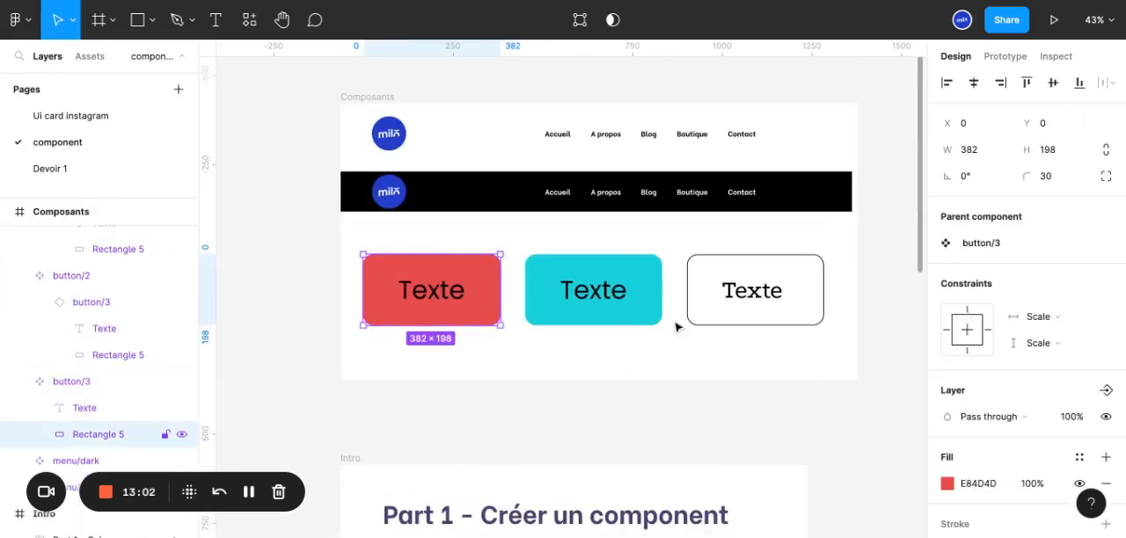
left_click(947, 483)
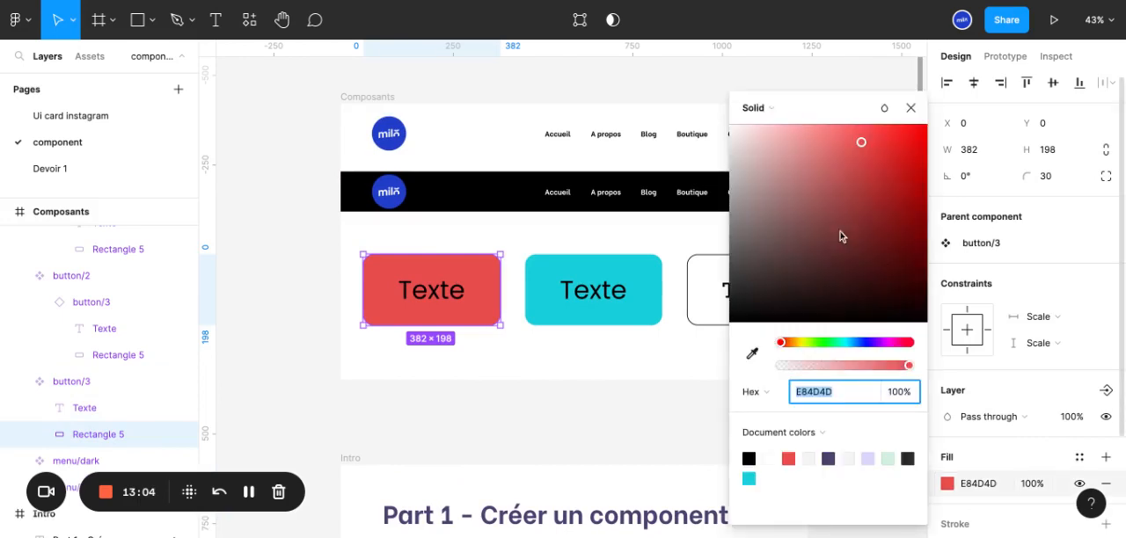
left_click(799, 342)
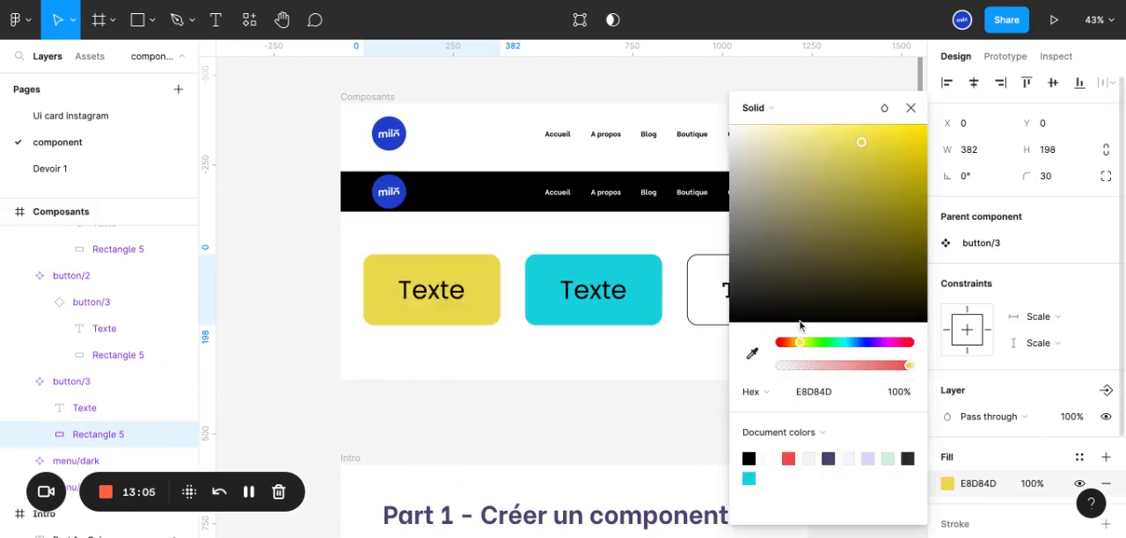
left_click(519, 398)
Place an instance of the outlined button/1 below the yellow instances on Desktop - 1, and remove it again
scroll(519, 398, "down", 5)
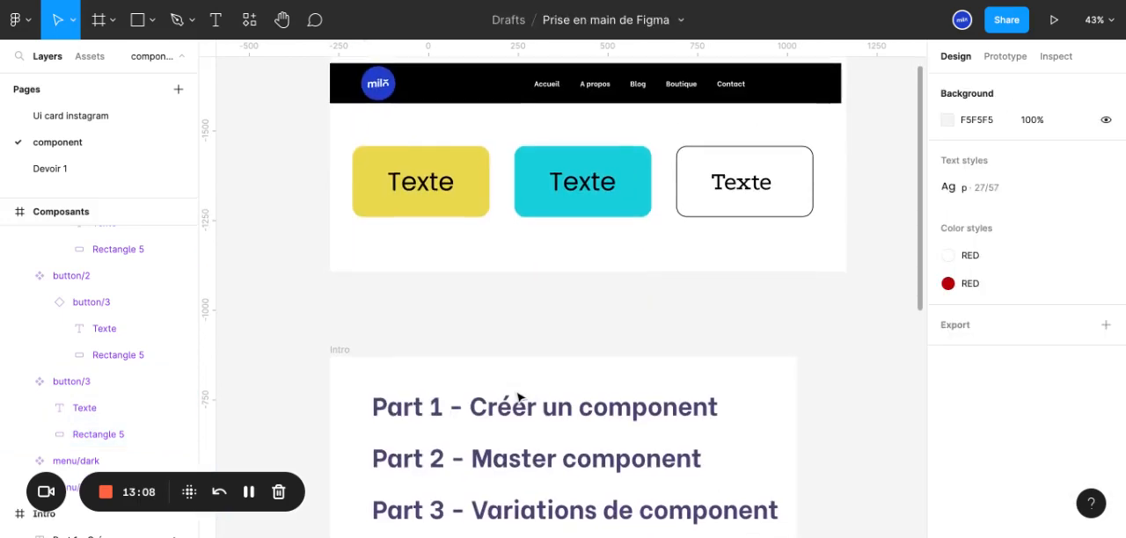
scroll(528, 335, "down", 7)
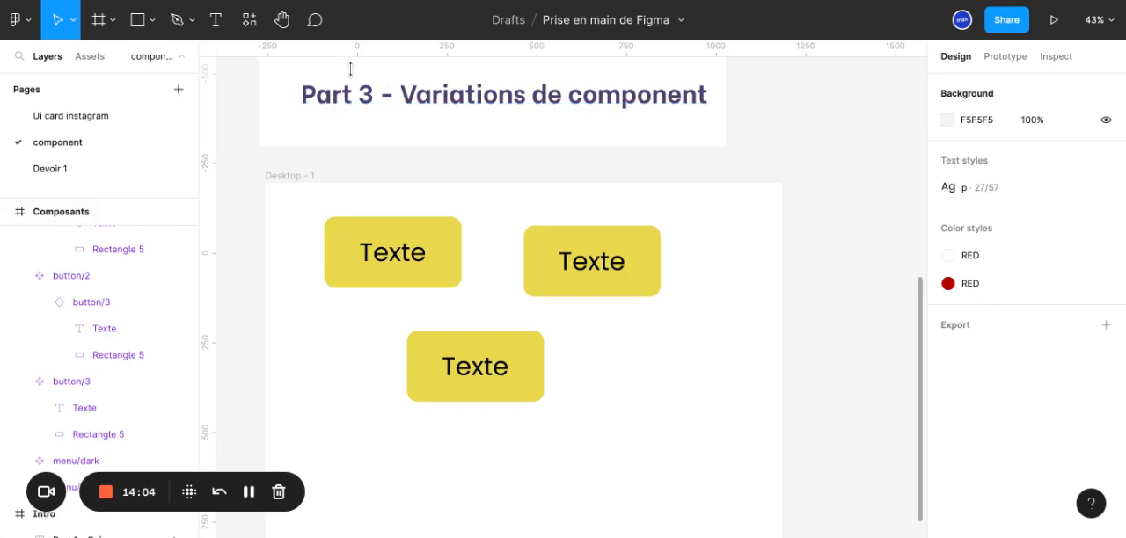
left_click(81, 58)
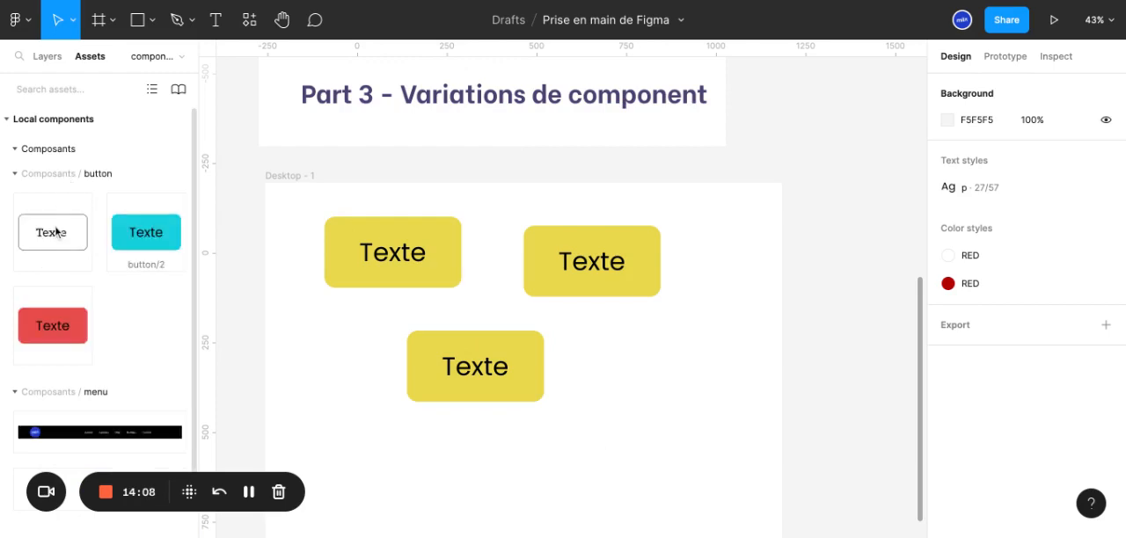
left_click_drag(55, 232, 658, 406)
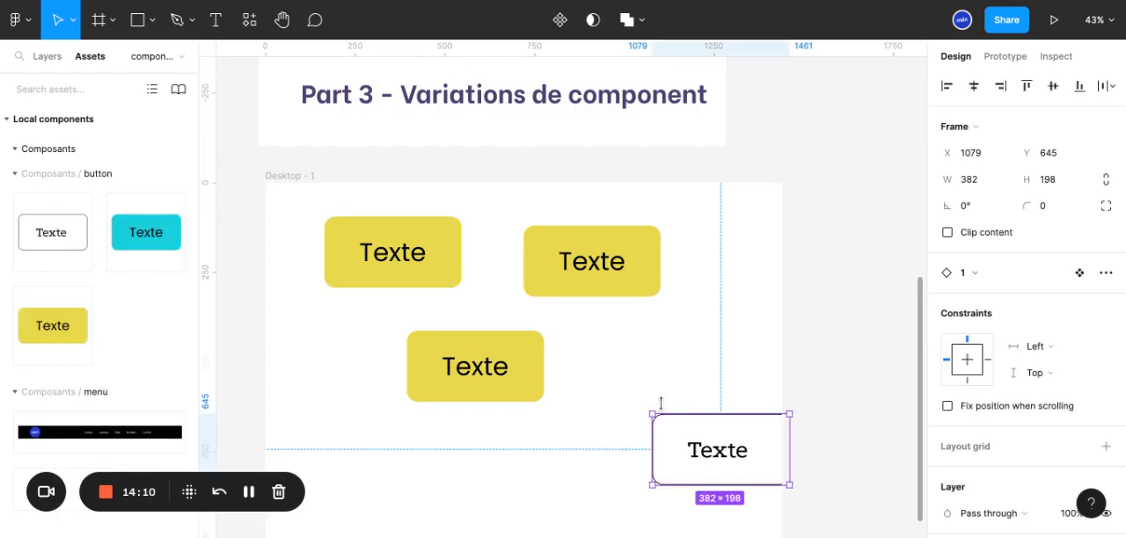
key("ctrl+z")
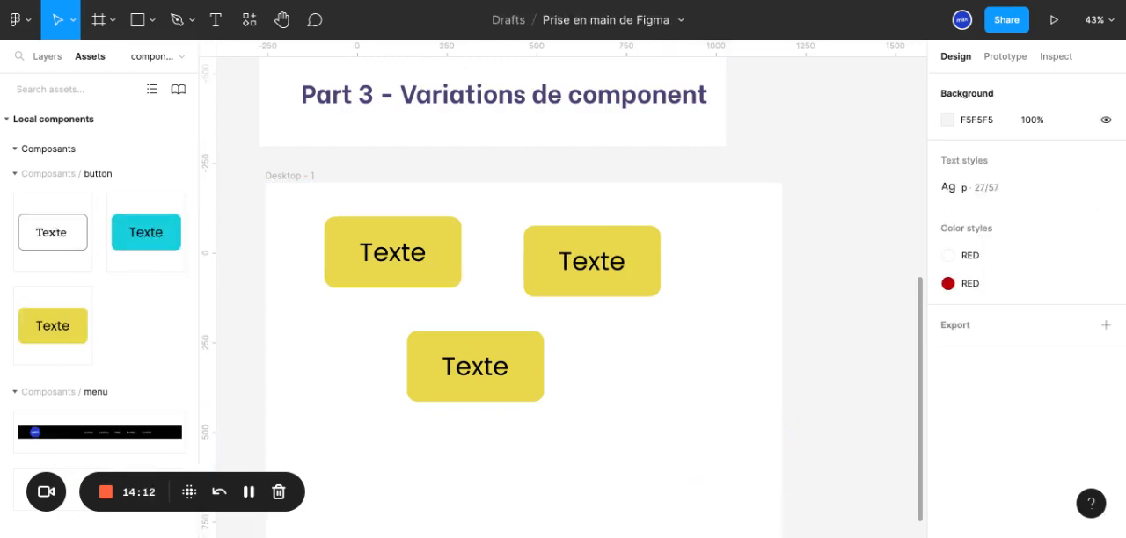
Remove the three yellow button instances so that the Desktop - 1 frame is empty
key("ctrl+z")
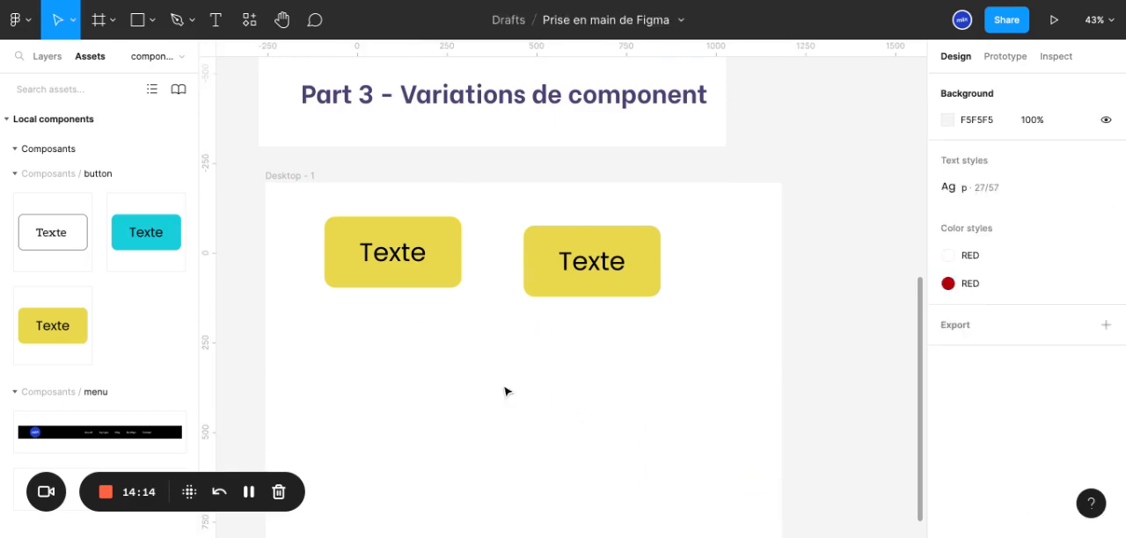
left_click(585, 279)
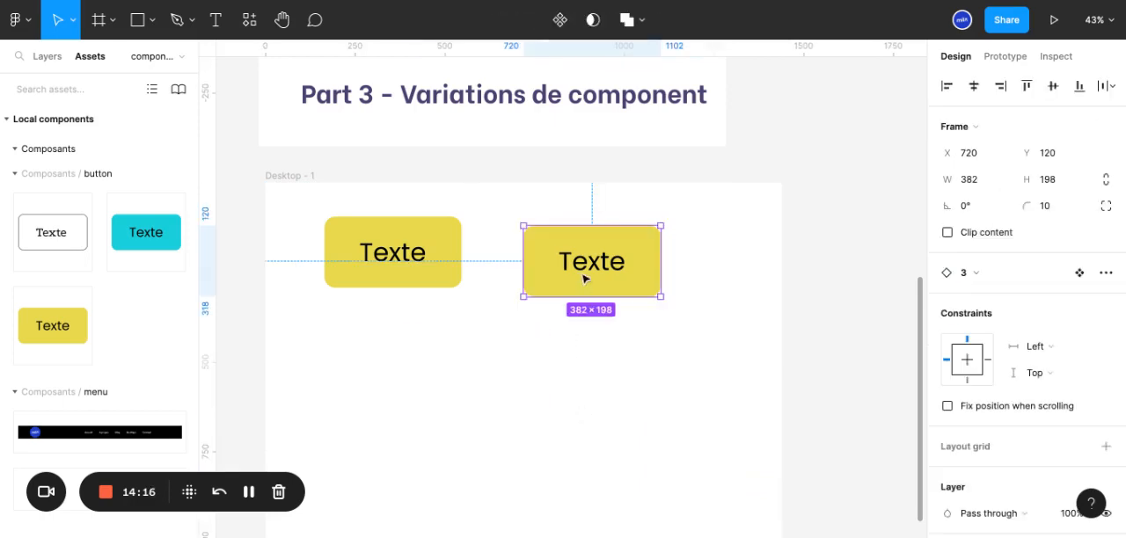
key("ctrl+z")
key("ctrl+z")
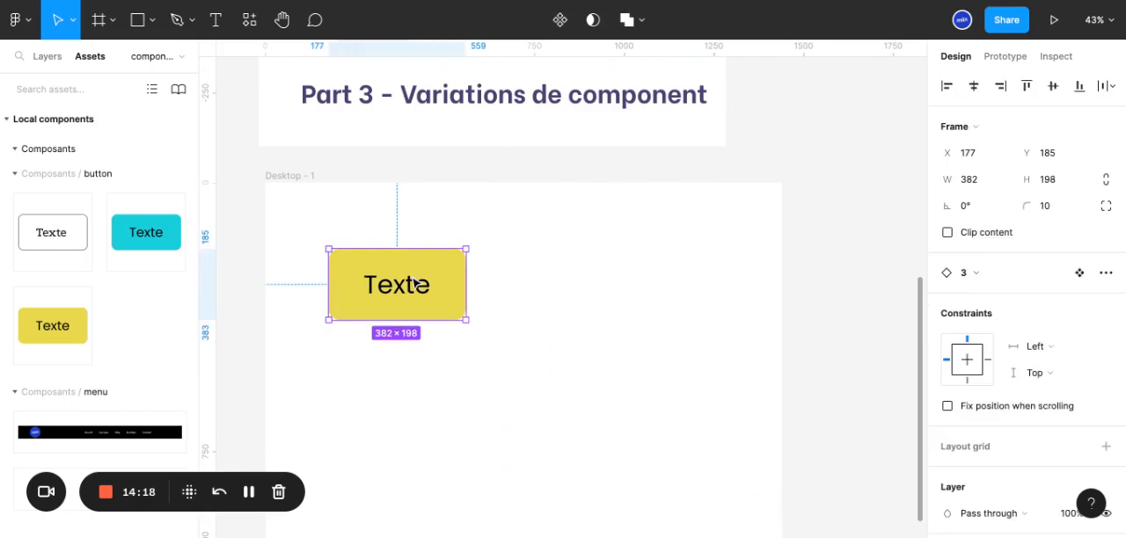
key("ctrl+z")
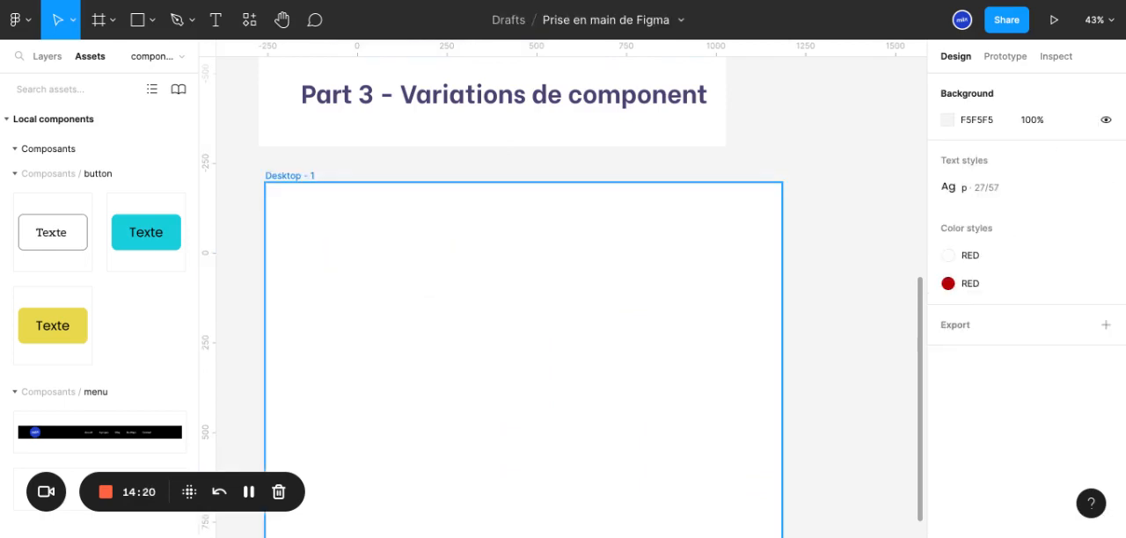